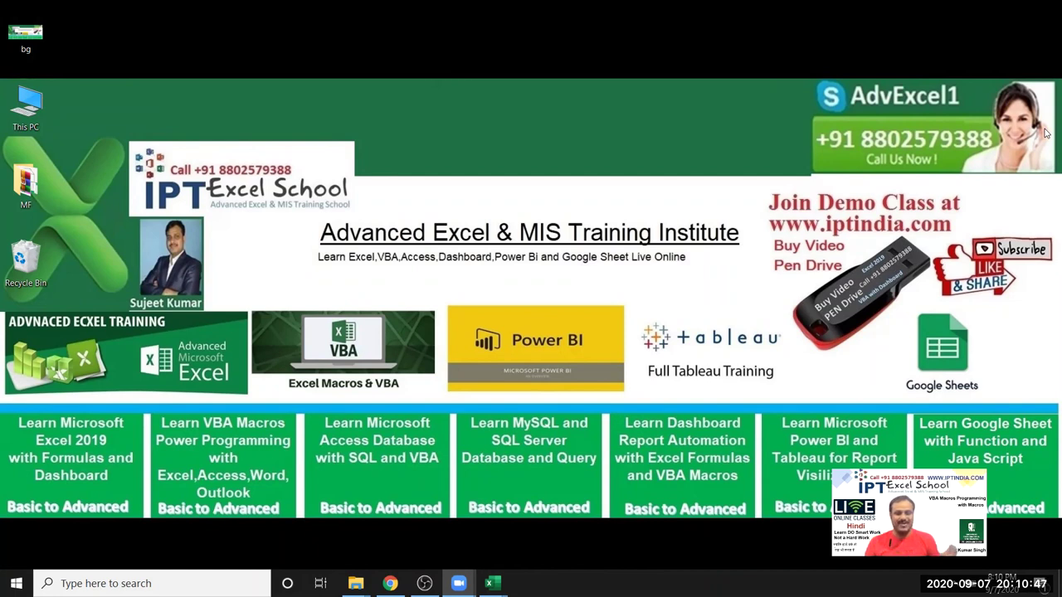
Step: Bring up the Downloads\Data folder and select its four Excel files
mouse_move(493, 583)
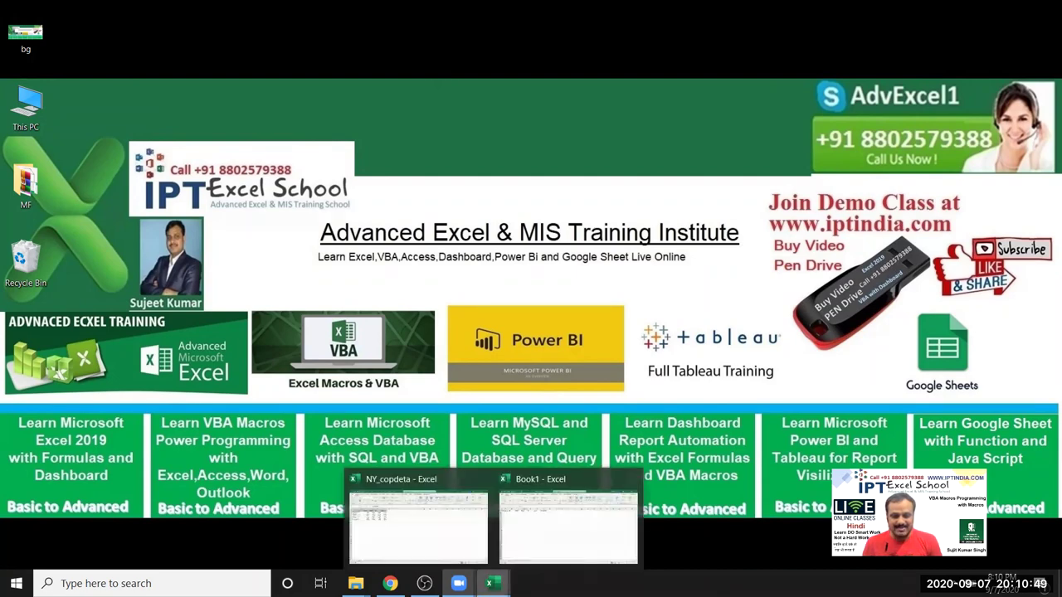
mouse_move(355, 583)
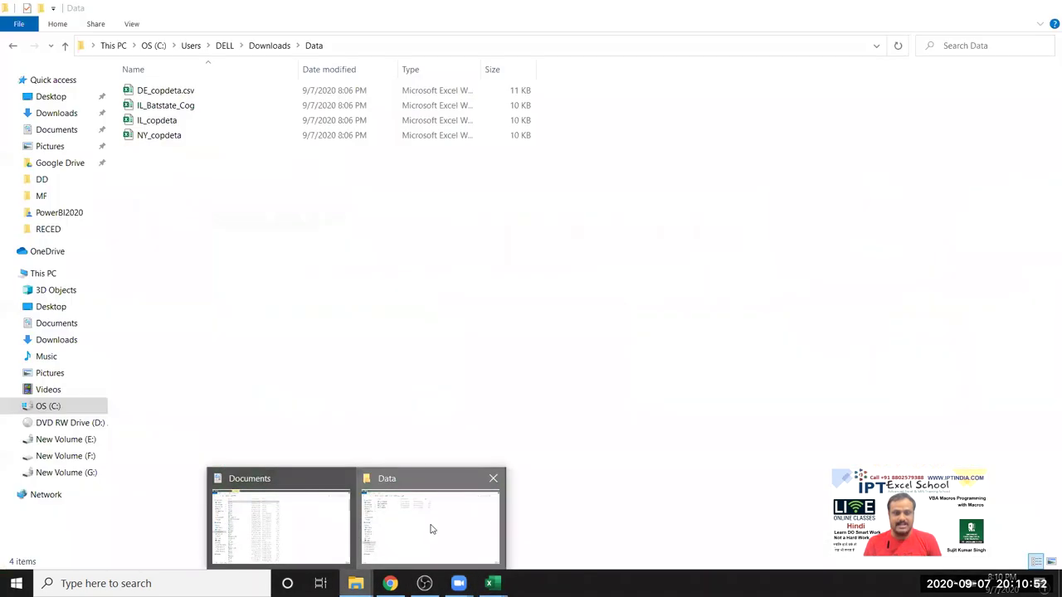
click(430, 529)
drag(373, 203, 110, 77)
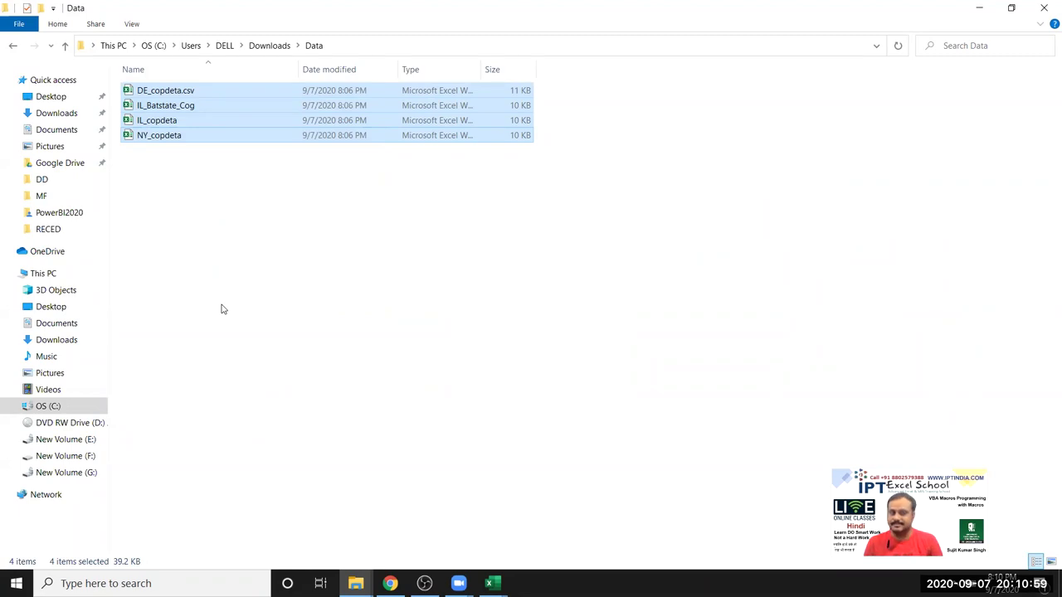
click(496, 578)
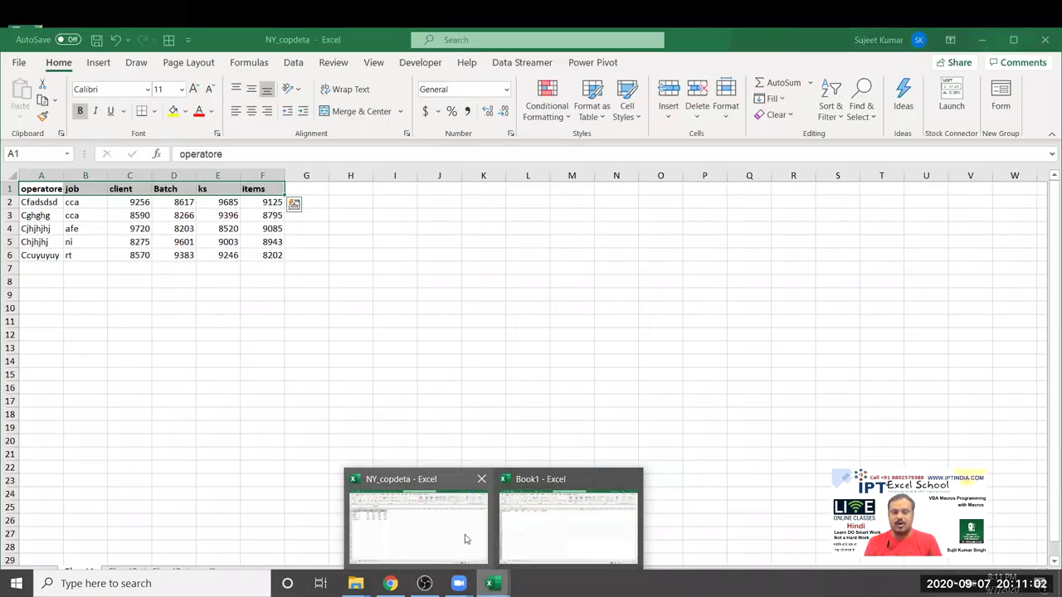
Step: Select the six-column table A1:F6 in the NY_copdeta workbook
click(462, 537)
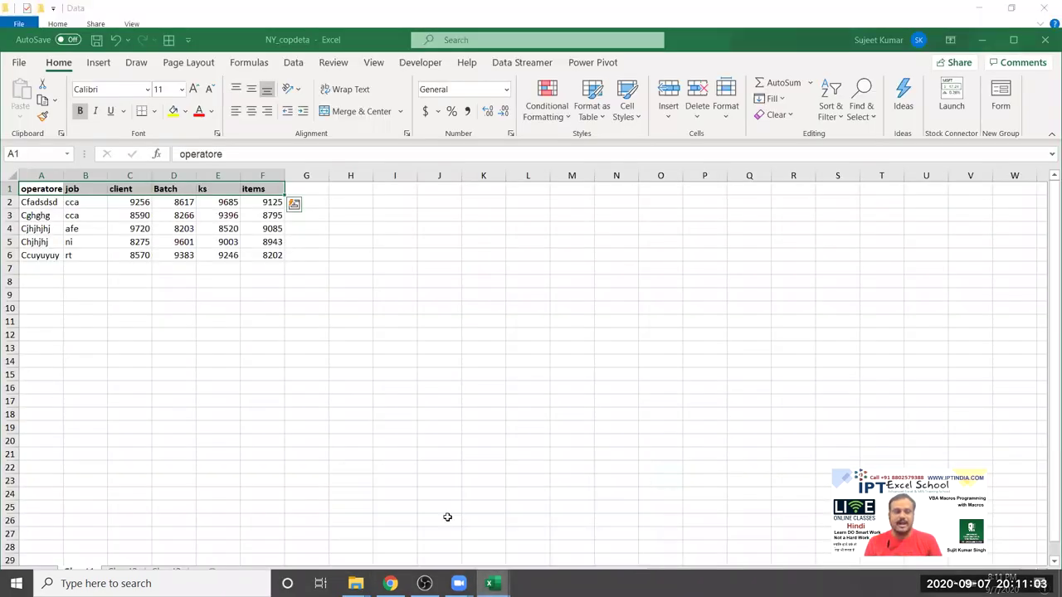
click(69, 212)
drag(44, 190, 281, 254)
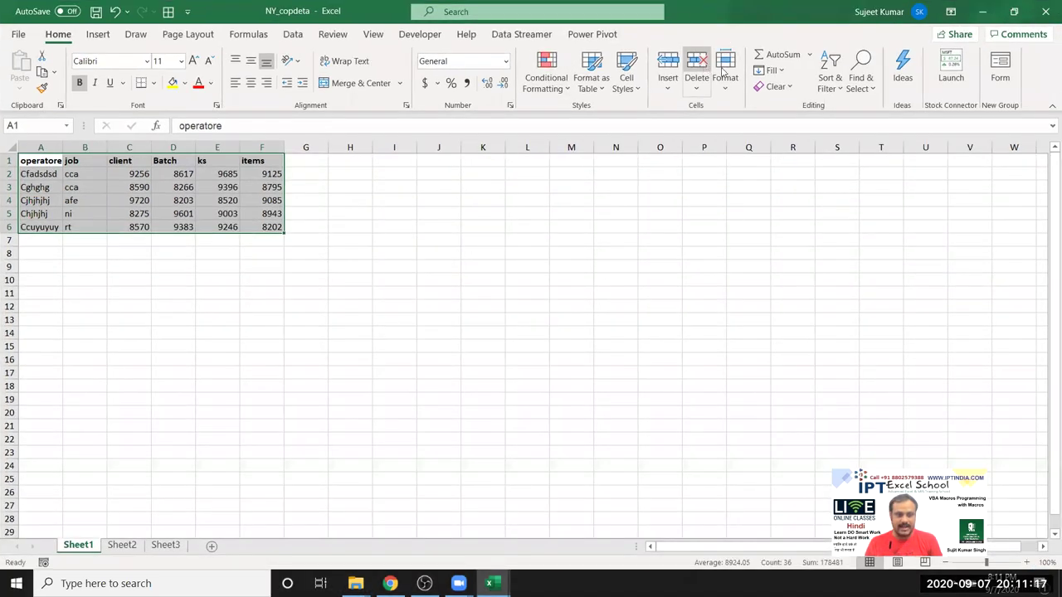
Step: In Book1, select the Site_Name column G1:G6, maximize the window, and go to blank Sheet2
click(1045, 11)
click(489, 583)
click(332, 192)
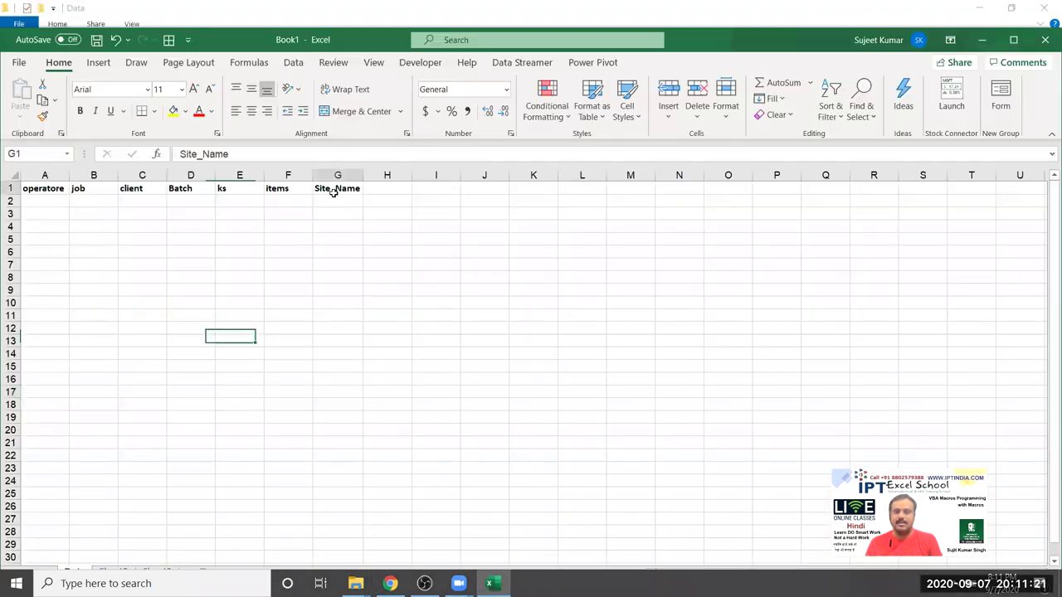
drag(333, 191, 325, 244)
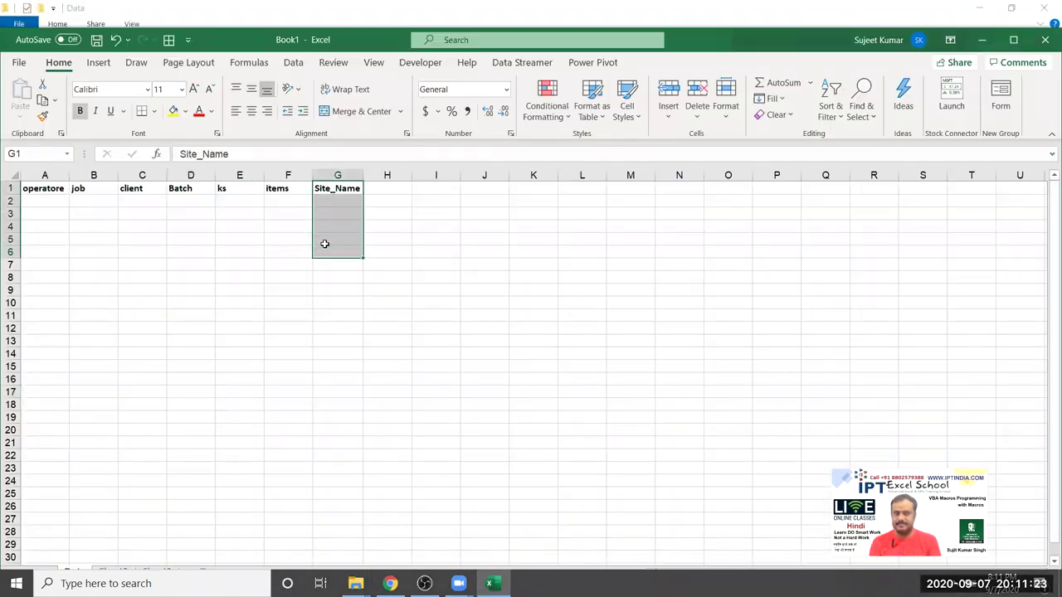
click(1015, 40)
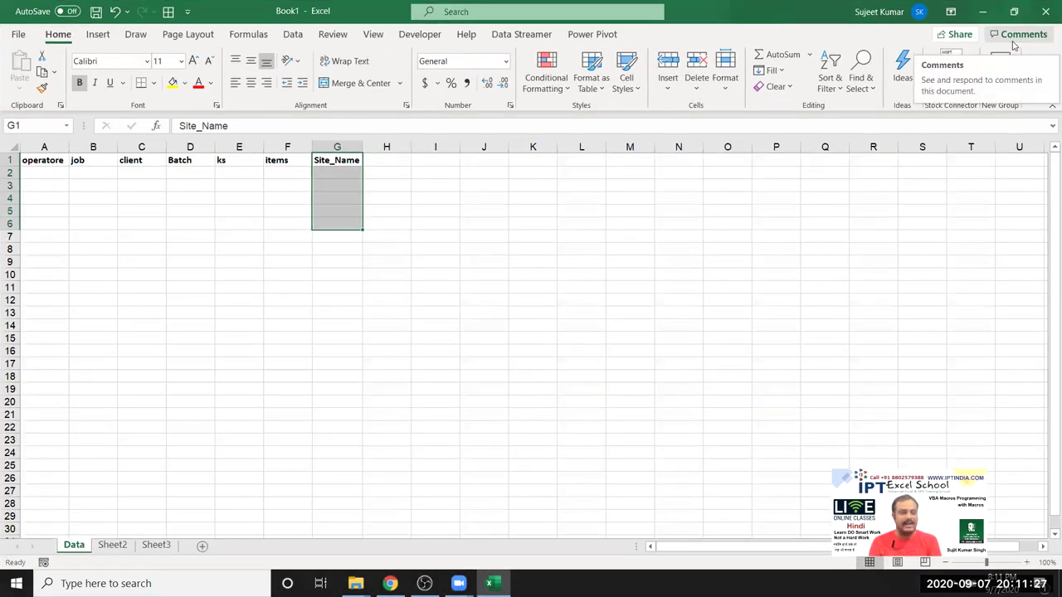
click(125, 548)
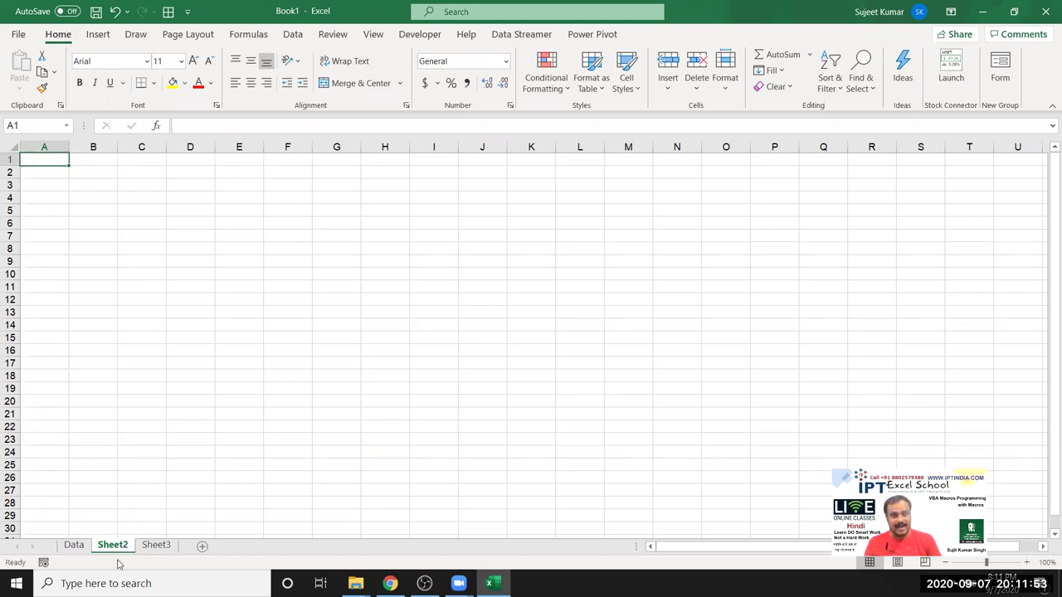
Step: Open the Visual Basic editor from the Developer tab and insert a new module in Book1
click(417, 41)
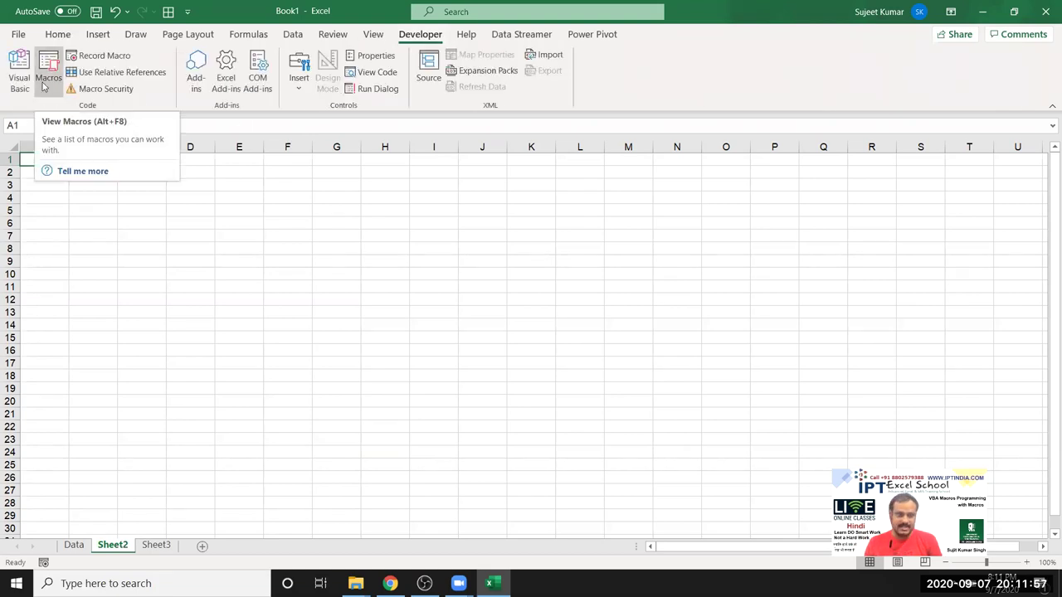
click(17, 78)
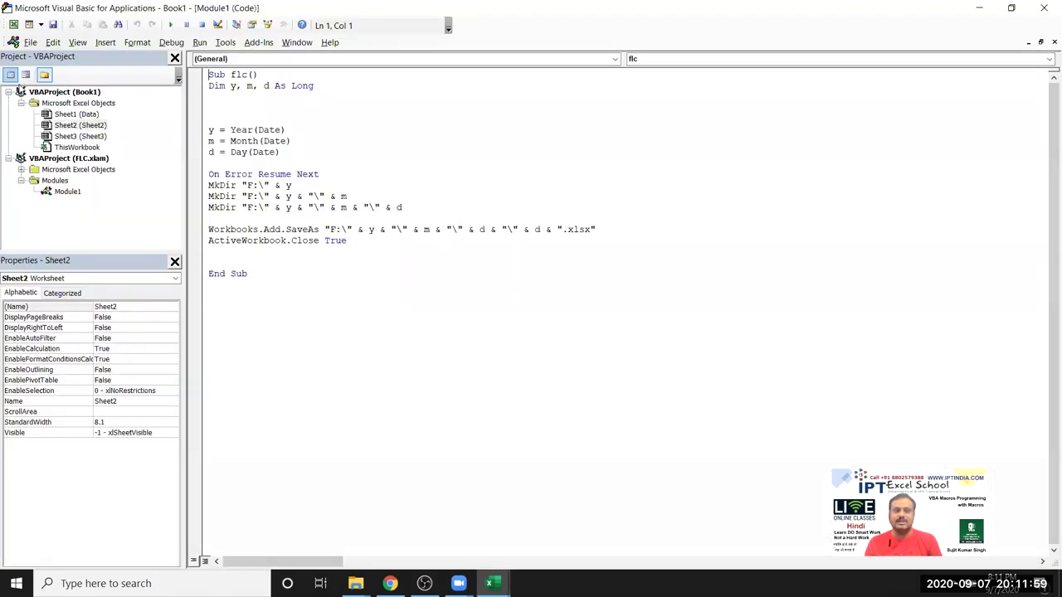
click(105, 42)
click(116, 86)
Step: Write the get_Data procedure header and declare fn As String inside it
text(sub )
text(getData())
key(Return)
key(Return)
key(Return)
key(Return)
key(Return)
key(Return)
key(Up)
key(Up)
key(Up)
key(Up)
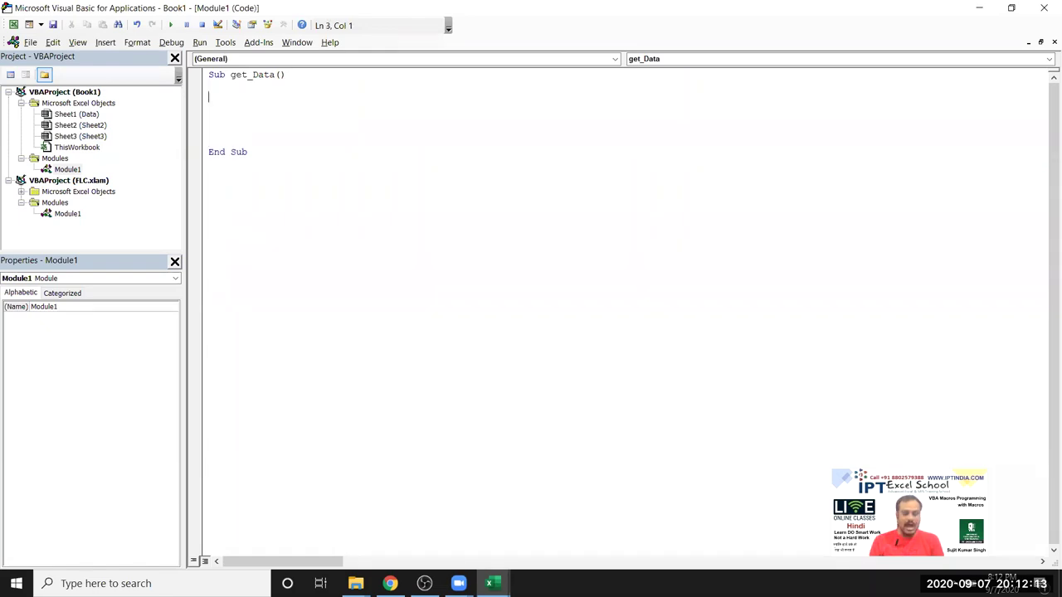
text(dim fn as stri)
key(Return)
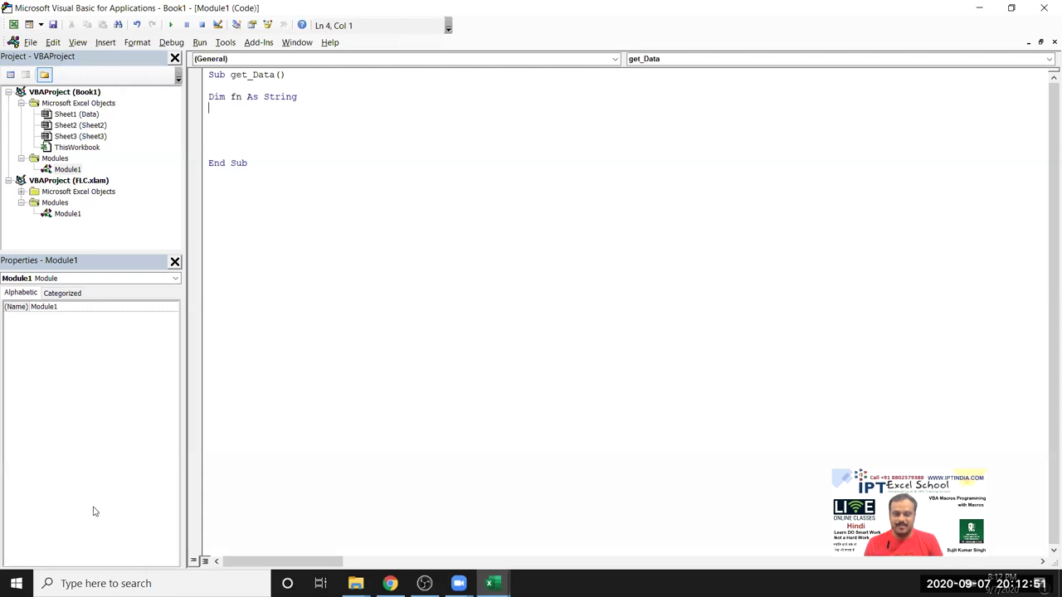
Step: Copy the Data folder's full path from the Explorer address bar and return to the get_Data code
mouse_move(355, 583)
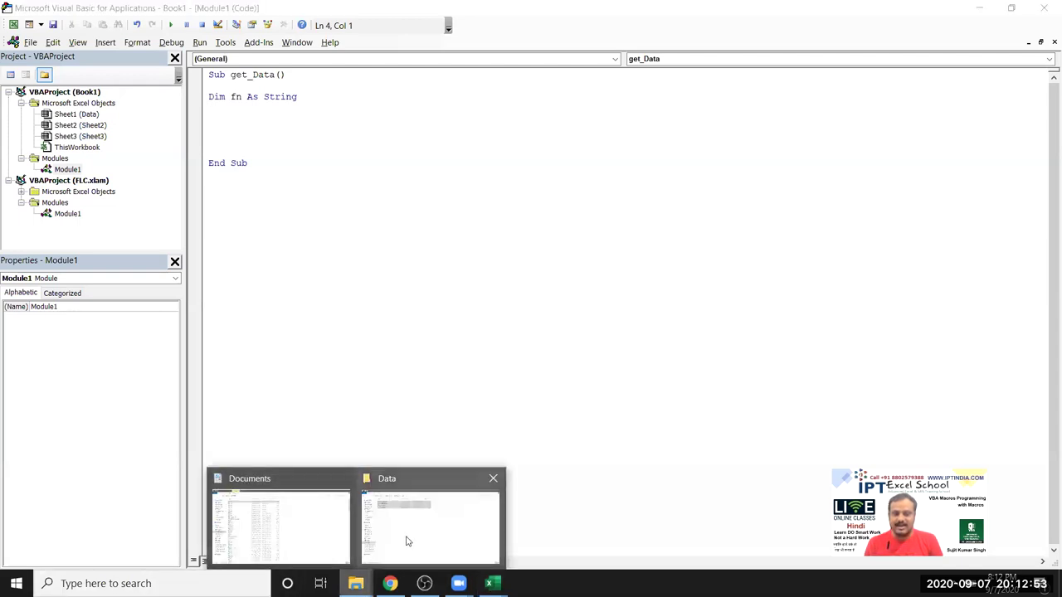
click(407, 540)
click(416, 49)
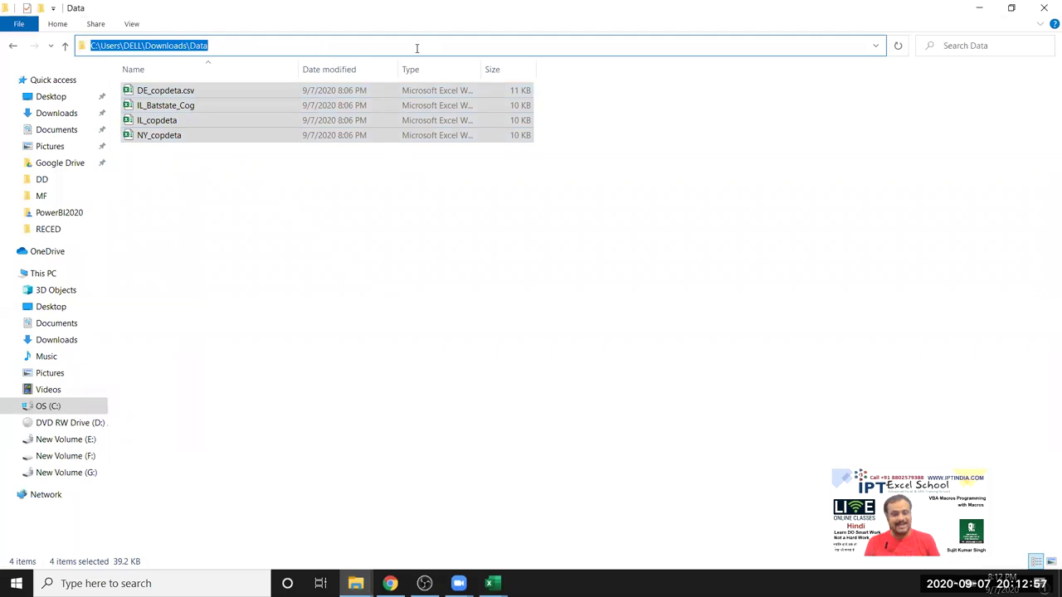
key(Escape)
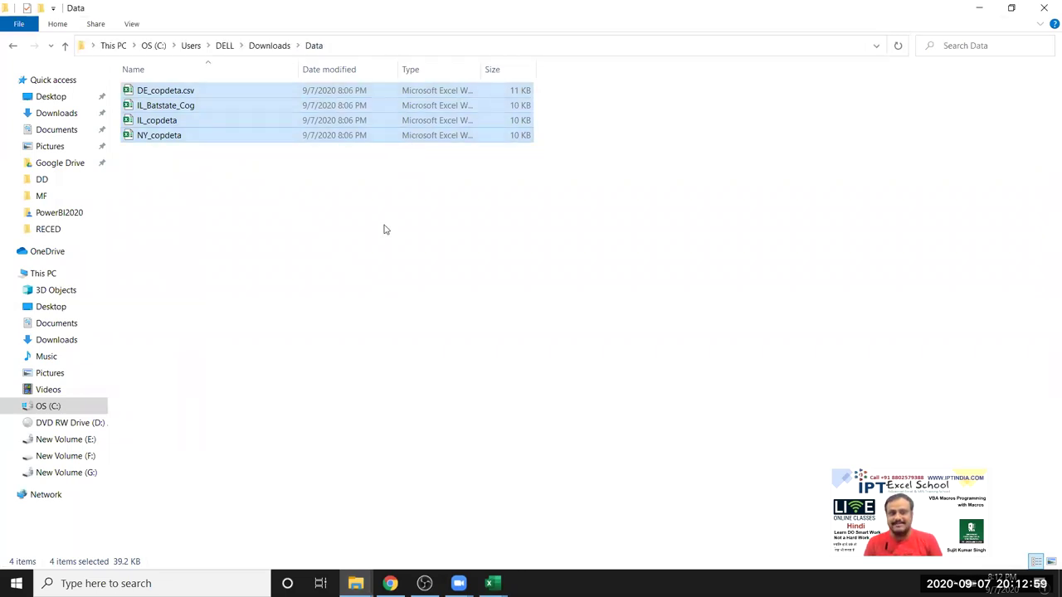
click(384, 222)
key(alt)
key(alt+Tab)
click(282, 96)
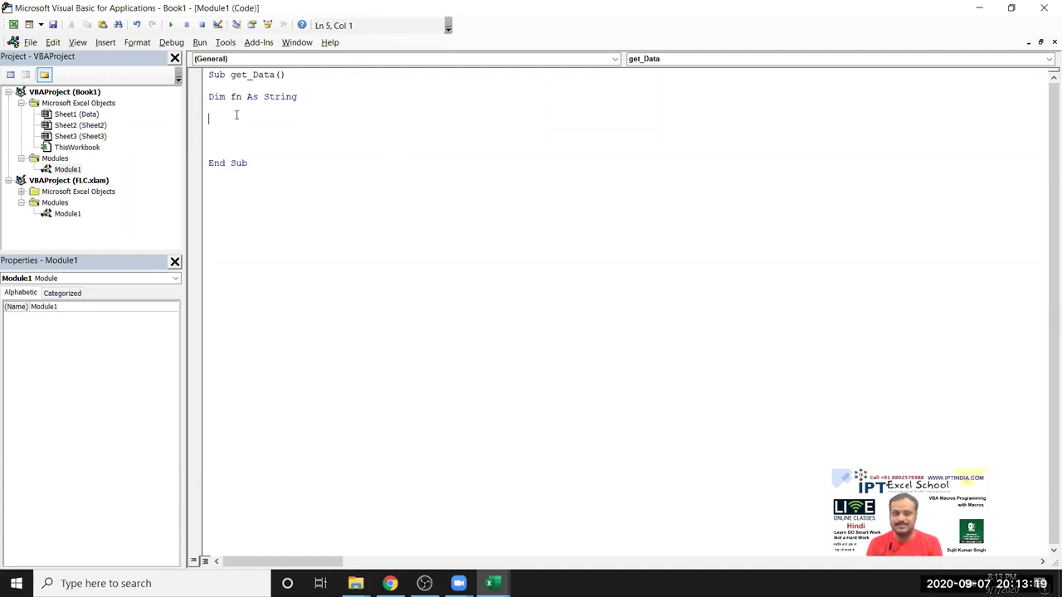
Step: Start a new line fn = Dir(" with the pasted C:\Users\DELL\Downloads\Data\ path
key(Return)
key(Return)
key(Up)
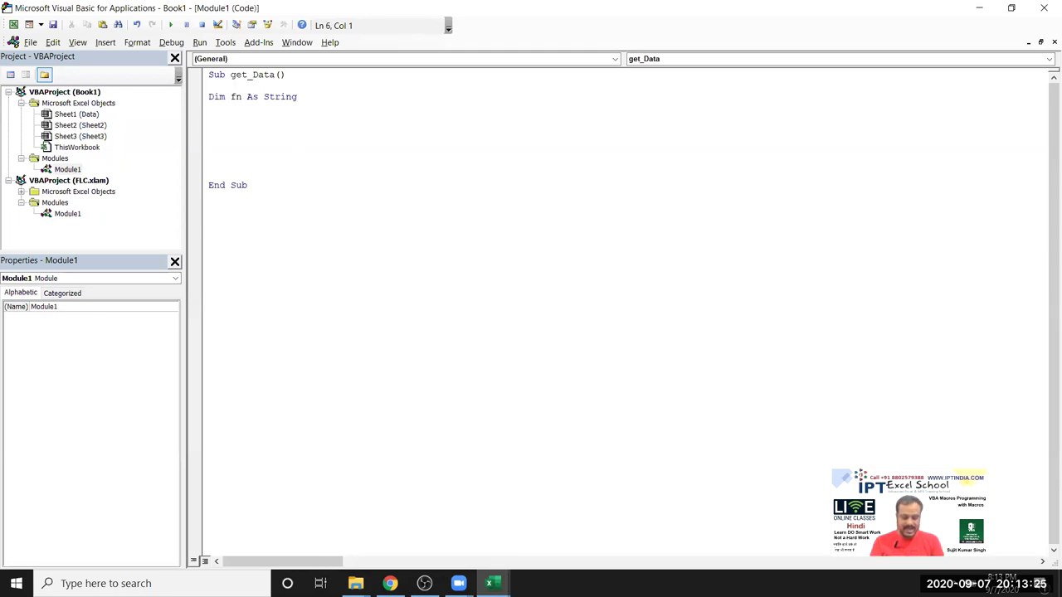
text(dir)
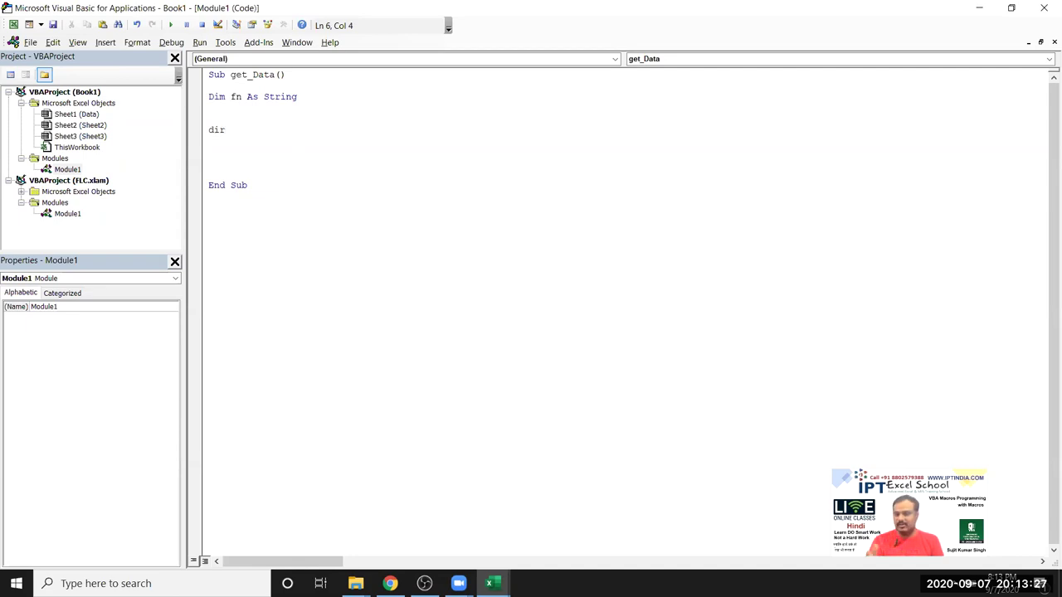
key(BackSpace)
key(BackSpace)
key(BackSpace)
text(fn=)
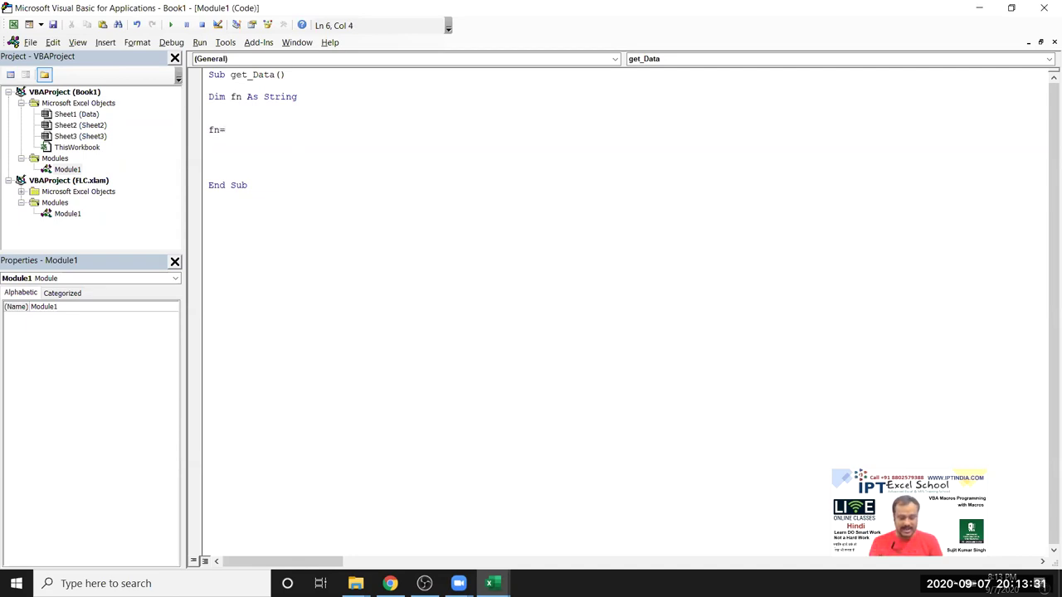
text(dir)
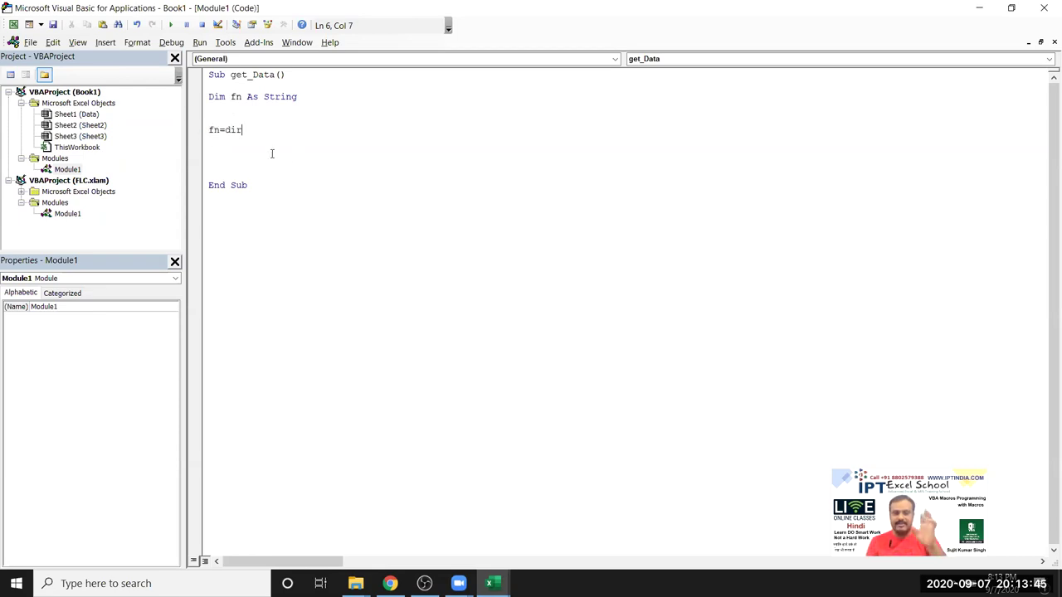
text(()
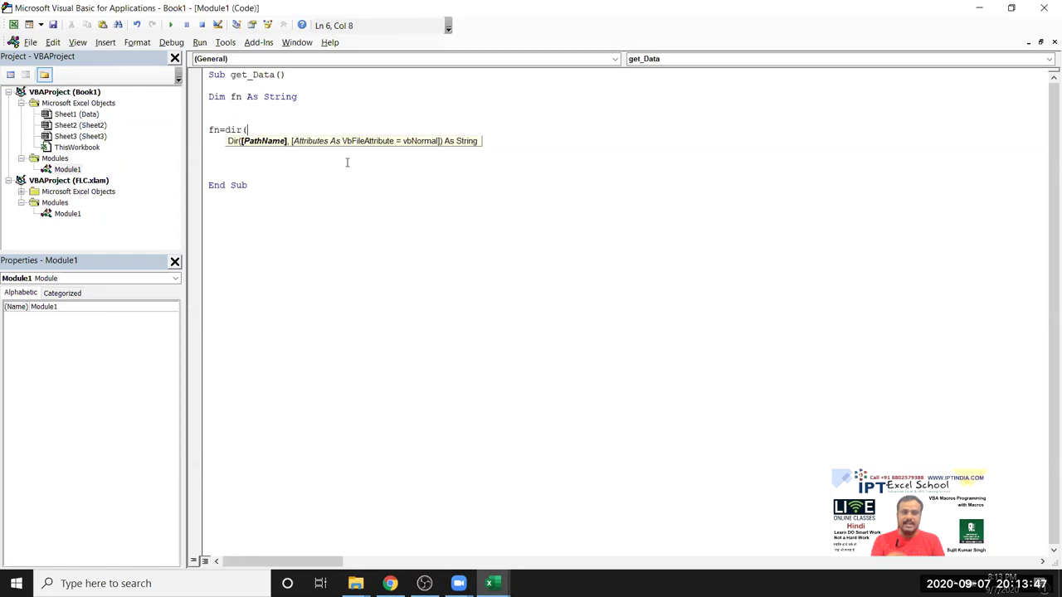
text(")
text(C:\Users\DELL\Downloads\Data)
text(\)
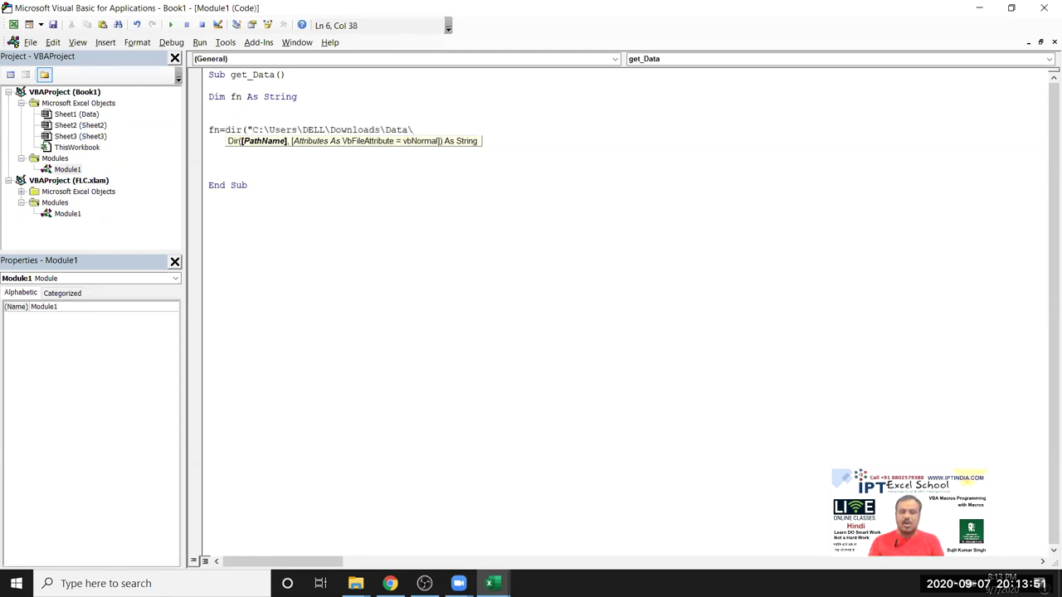
key(alt+Tab)
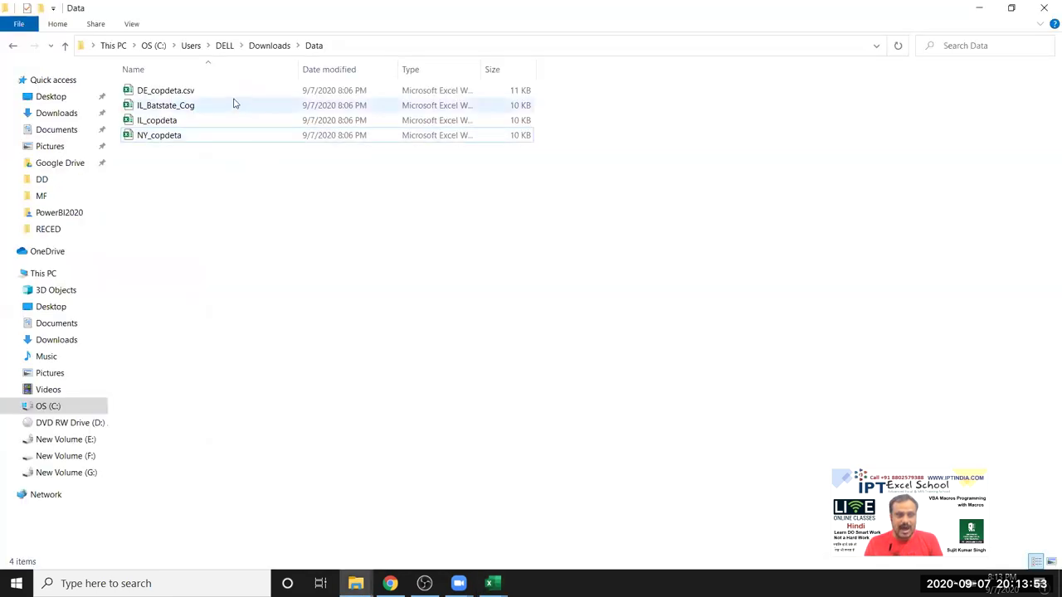
Step: View the Data folder's properties, then close them
right_click(231, 93)
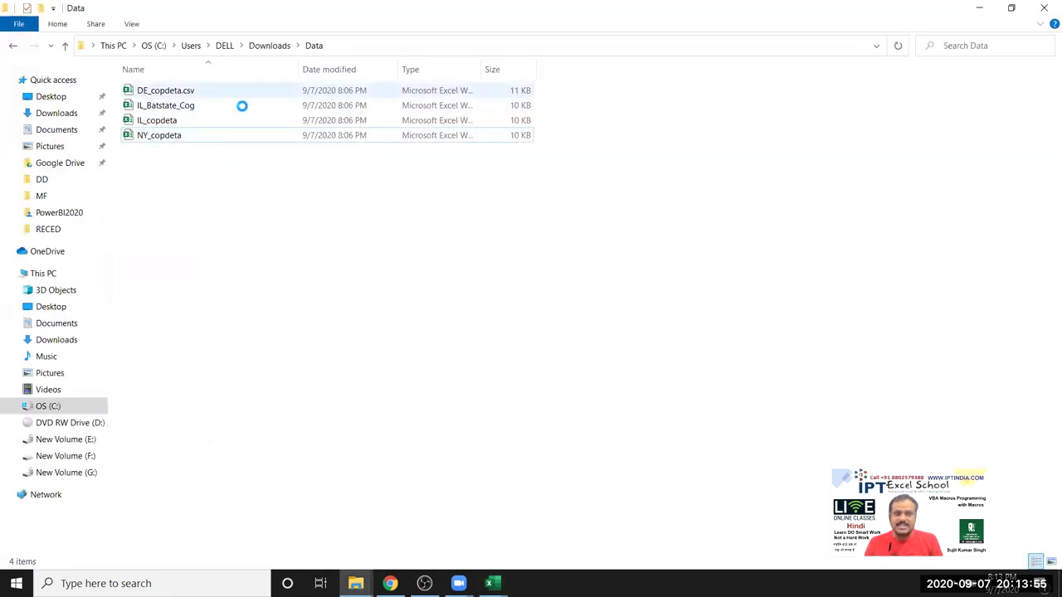
click(280, 285)
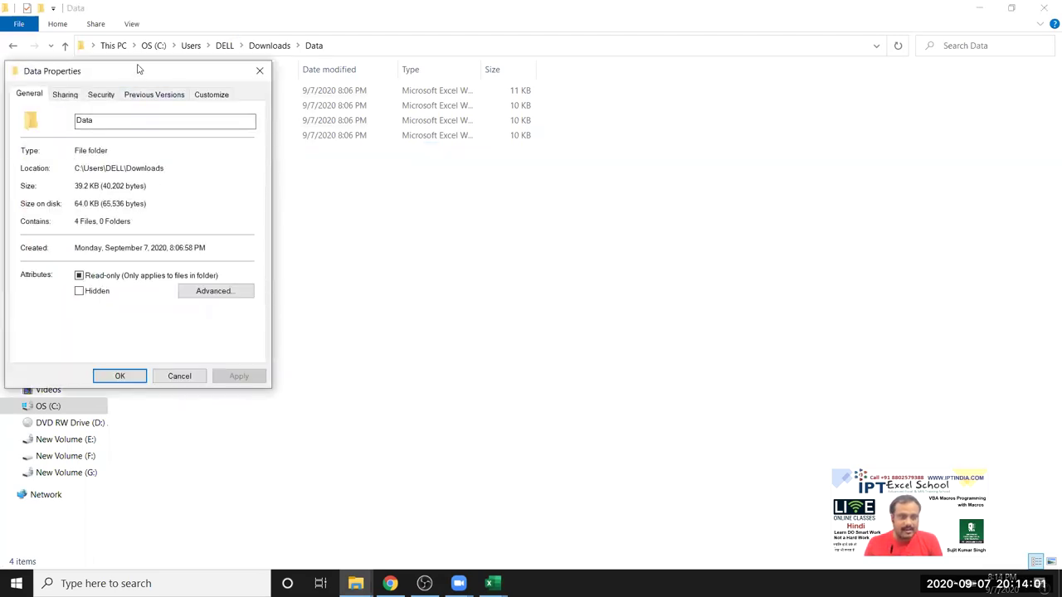
drag(140, 70, 341, 139)
click(461, 138)
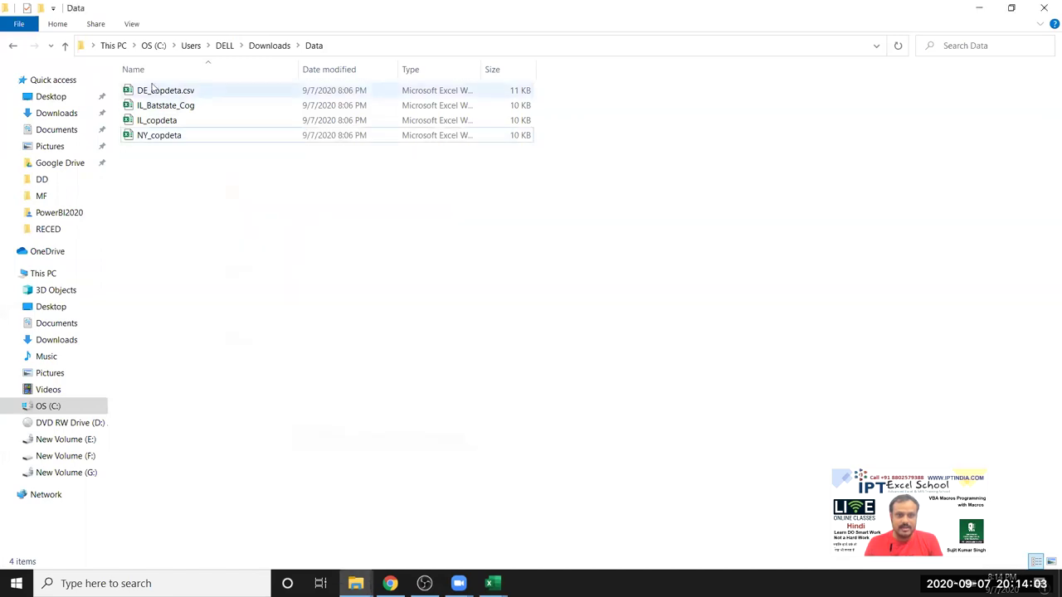
Step: Check DE_copdeta.csv's properties to confirm it is really an .xlsx worksheet, then return to the code
click(158, 93)
right_click(157, 93)
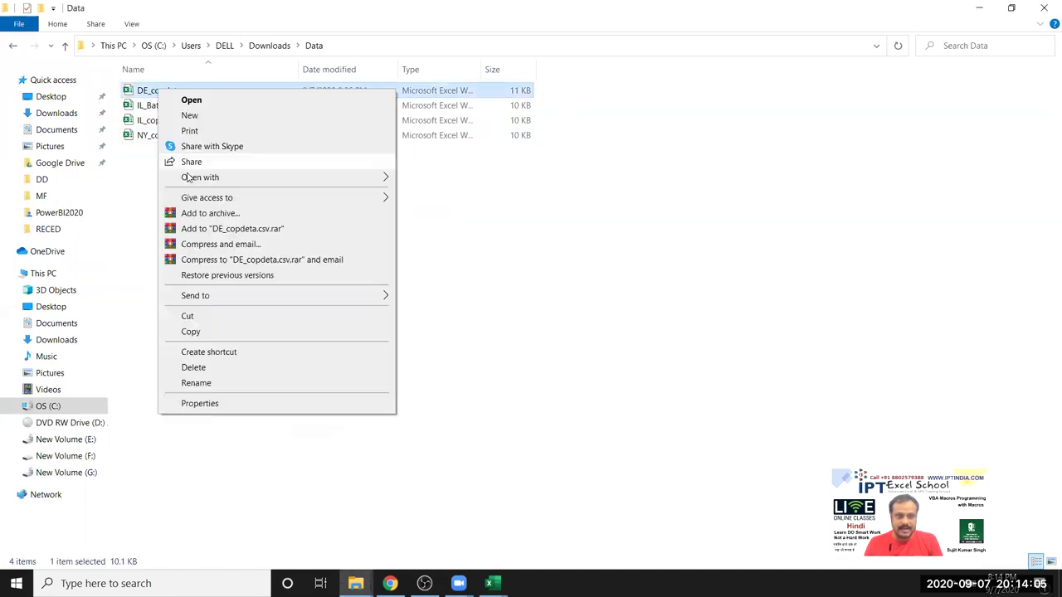
click(255, 408)
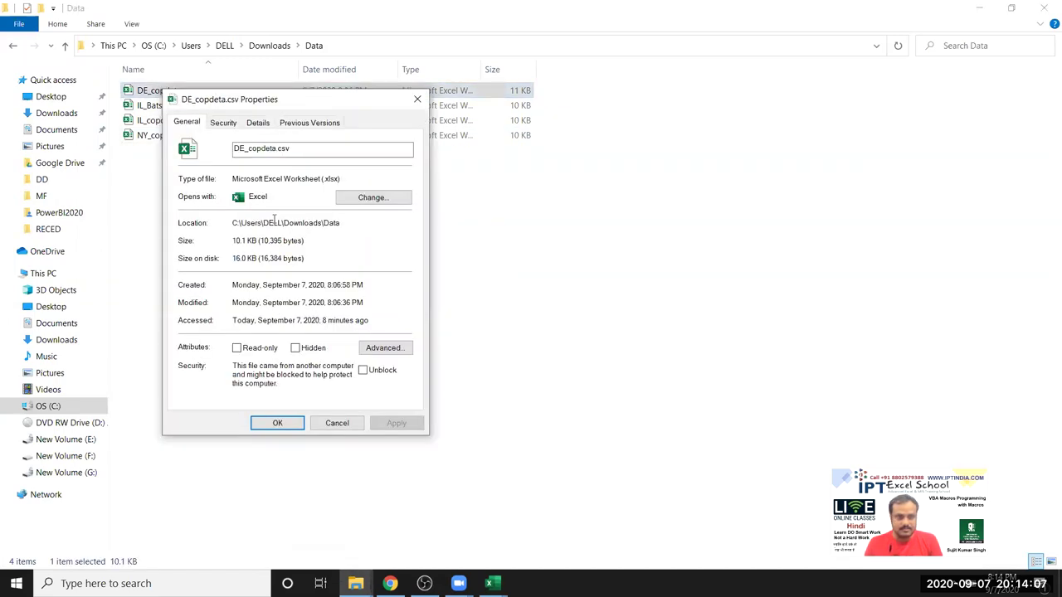
double_click(329, 179)
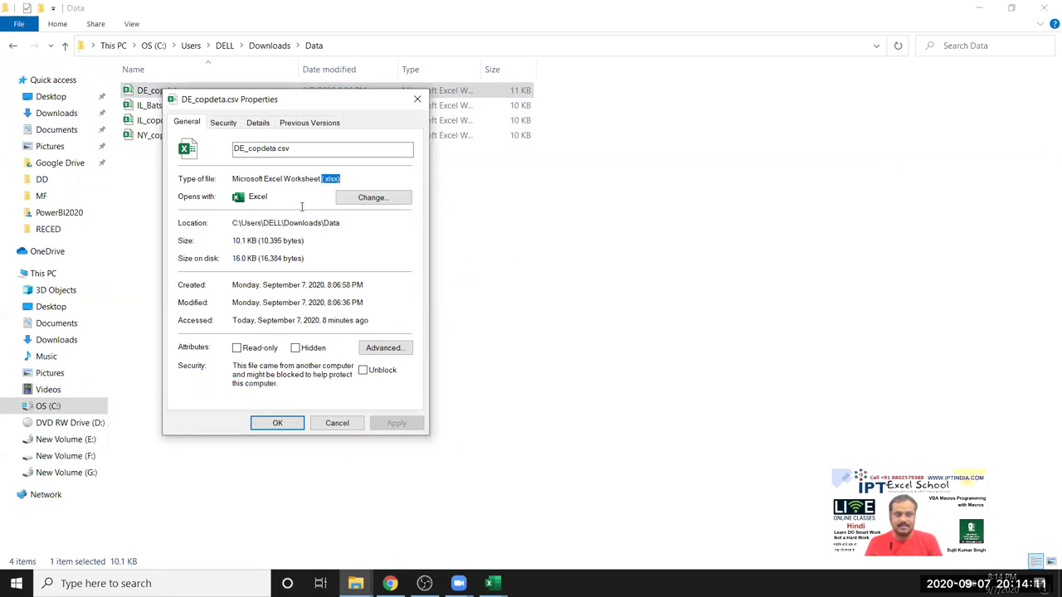
key(Escape)
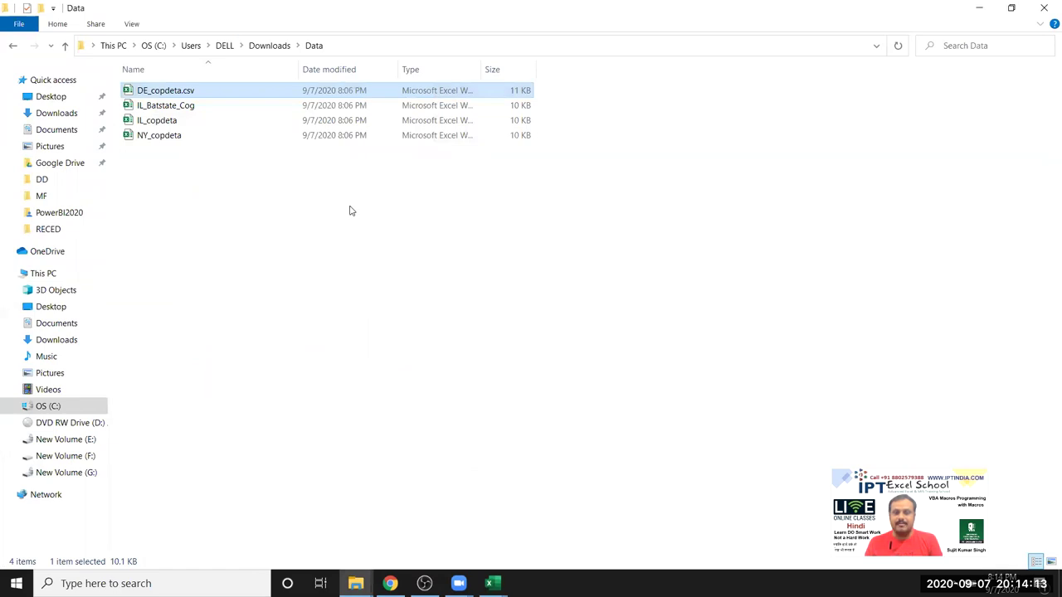
key(alt+Tab)
key(alt+Tab)
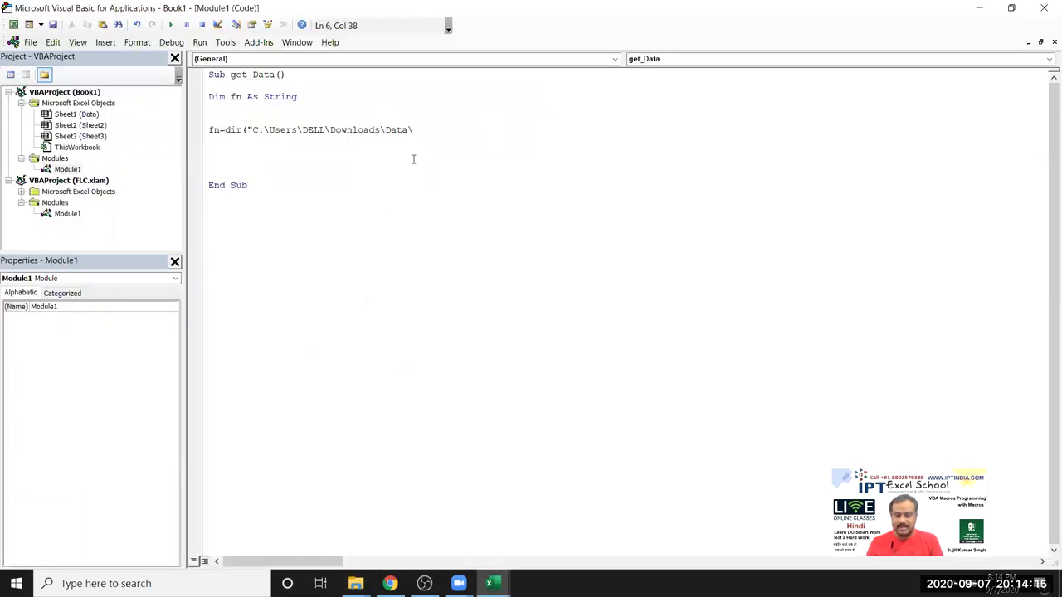
Step: Finish fn = Dir("...\Data\*.xlsx", vbNormal), add MsgBox fn, and run it to show DE_copdeta.csv.xlsx
text(*.xlsx)
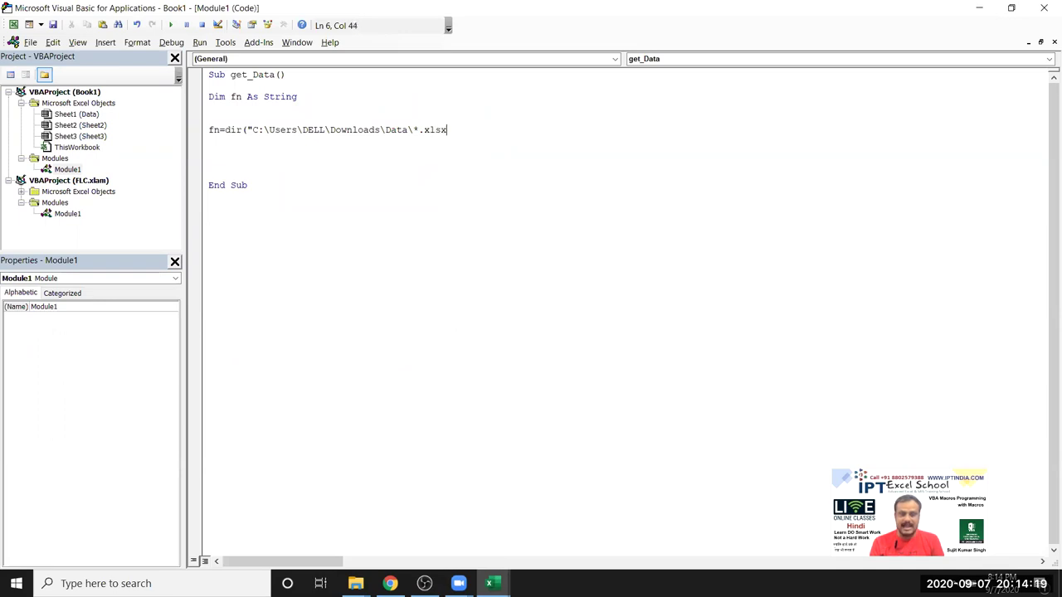
text(")
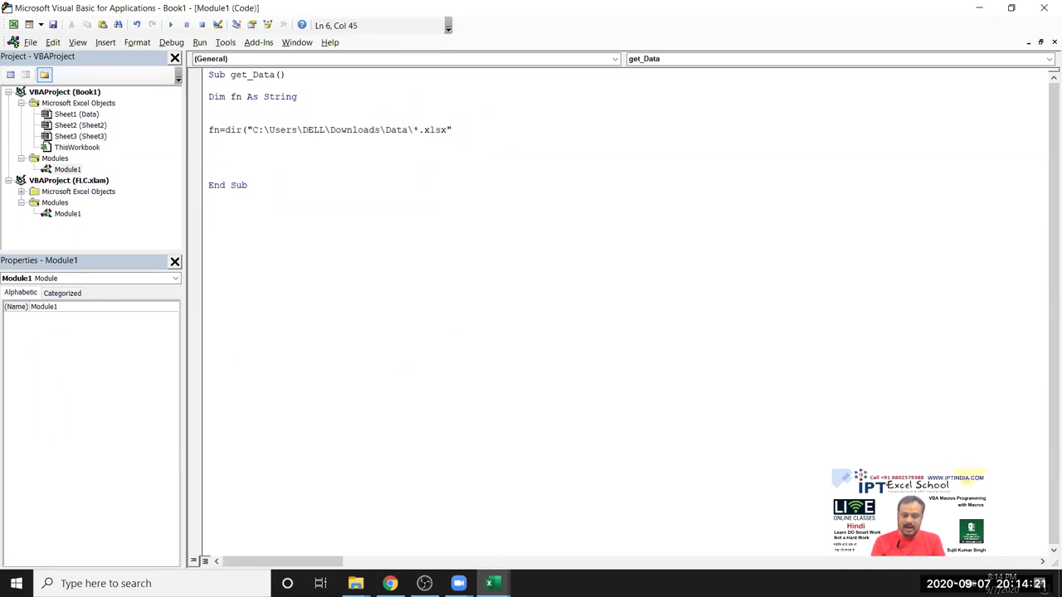
text(,)
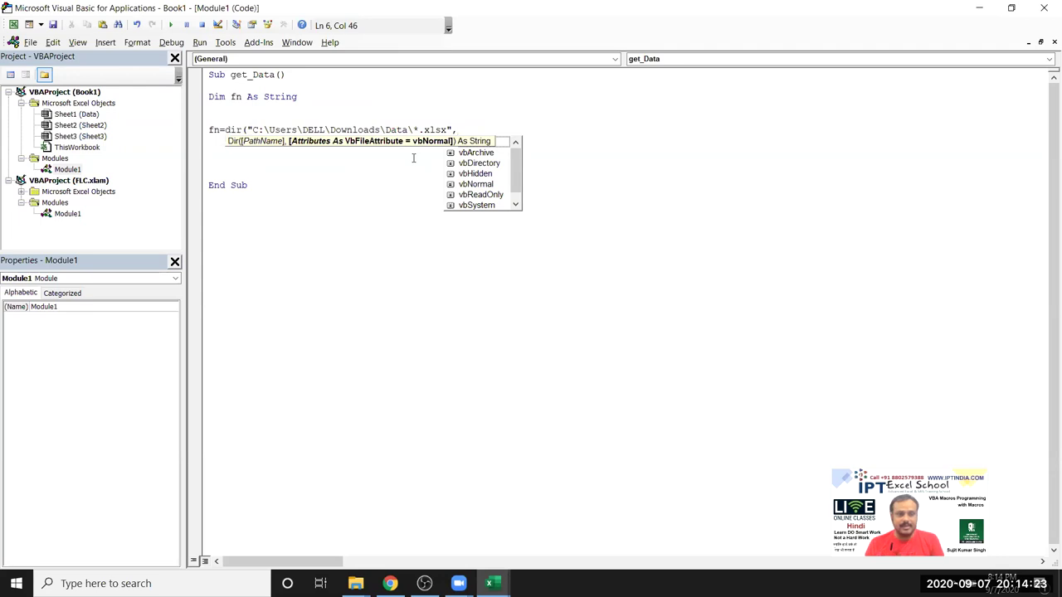
key(Down)
key(Down)
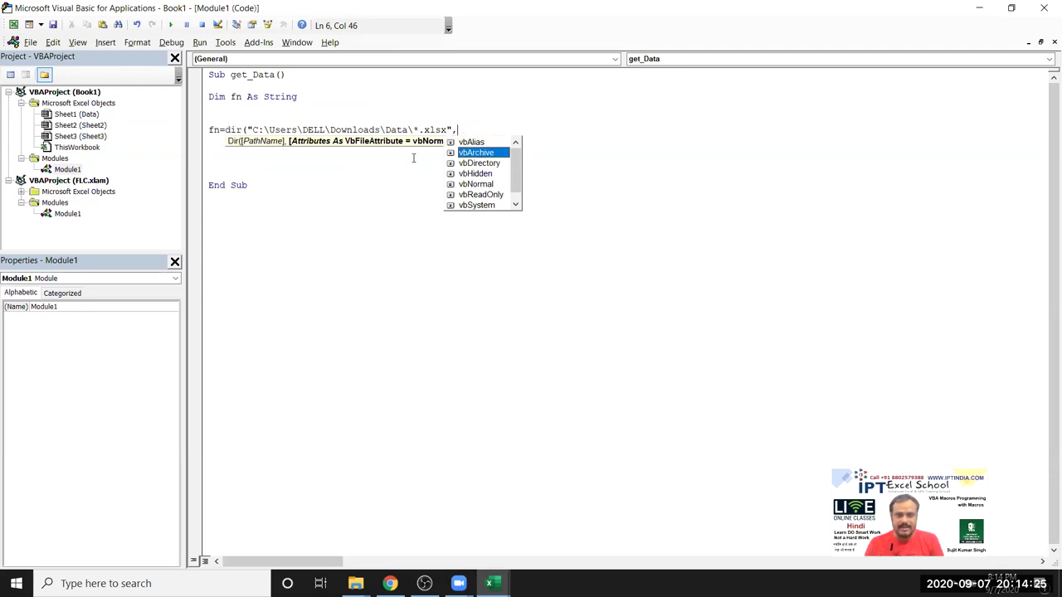
key(Down)
key(Down)
key(Down)
key(Tab)
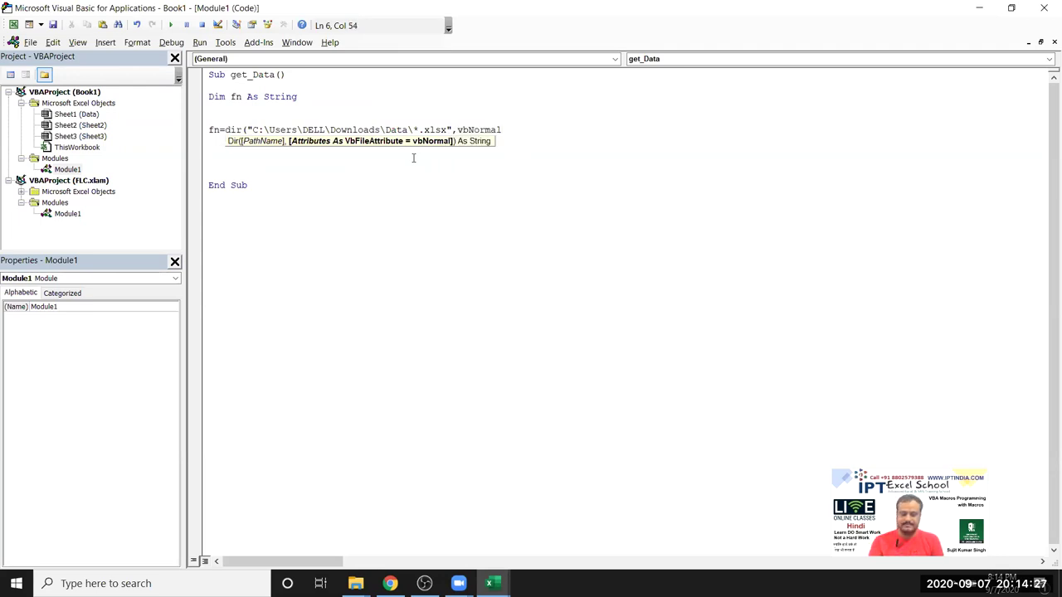
text())
key(Return)
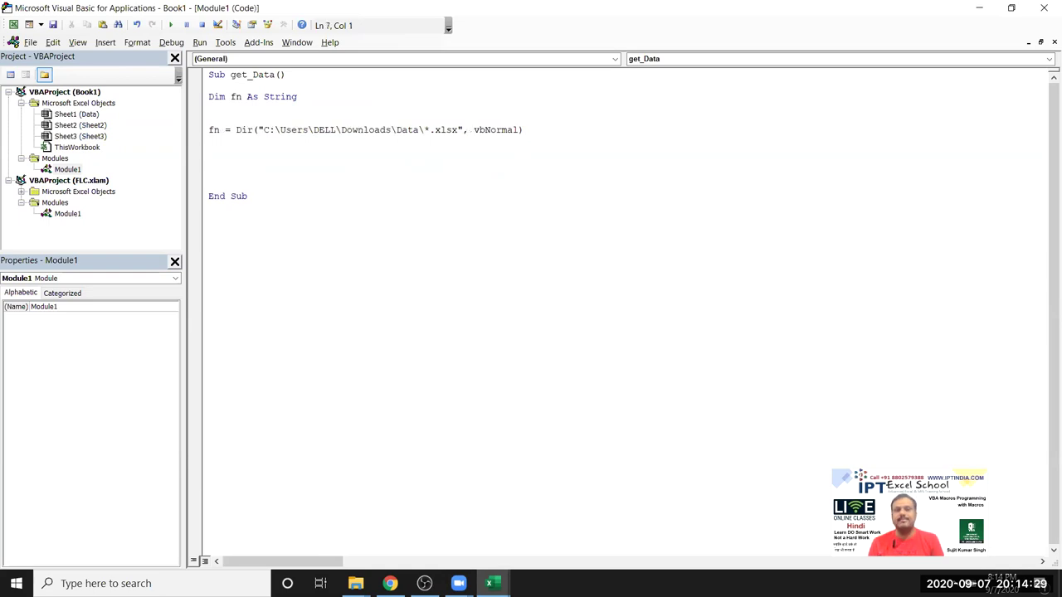
key(Return)
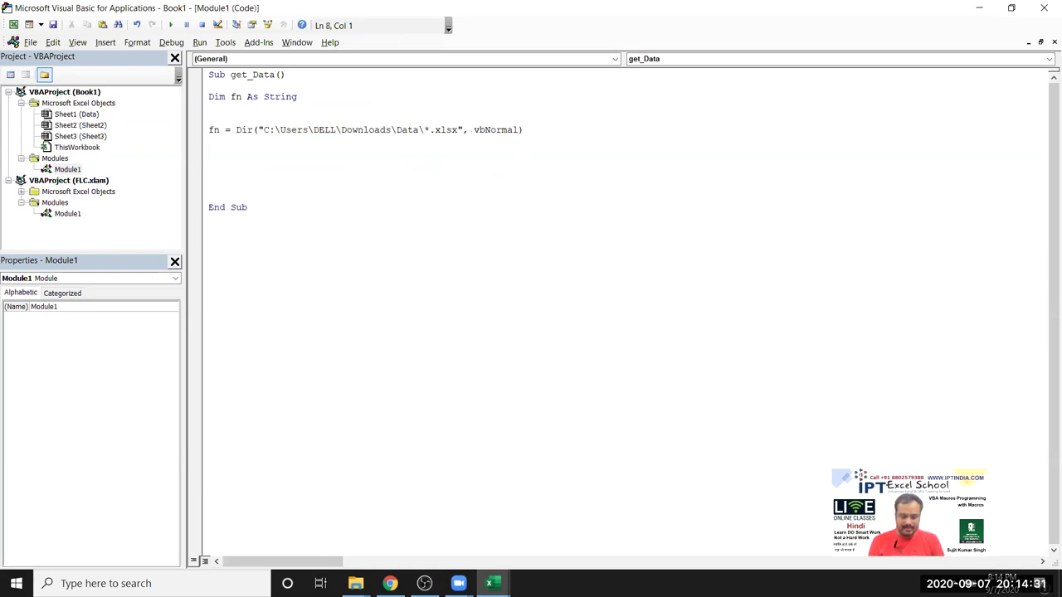
text(msgbox f)
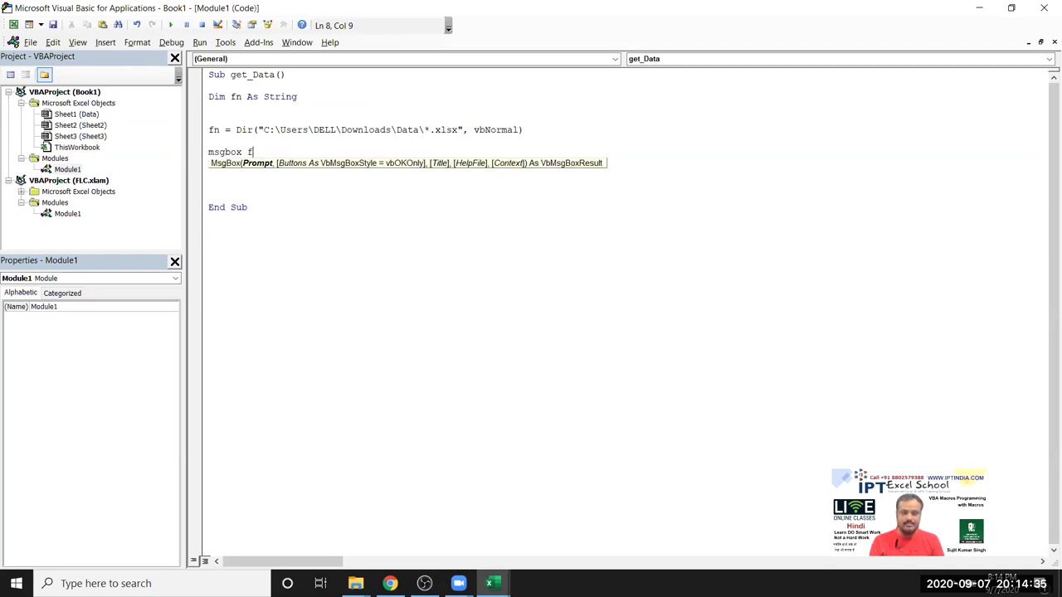
text(n)
key(Return)
click(171, 25)
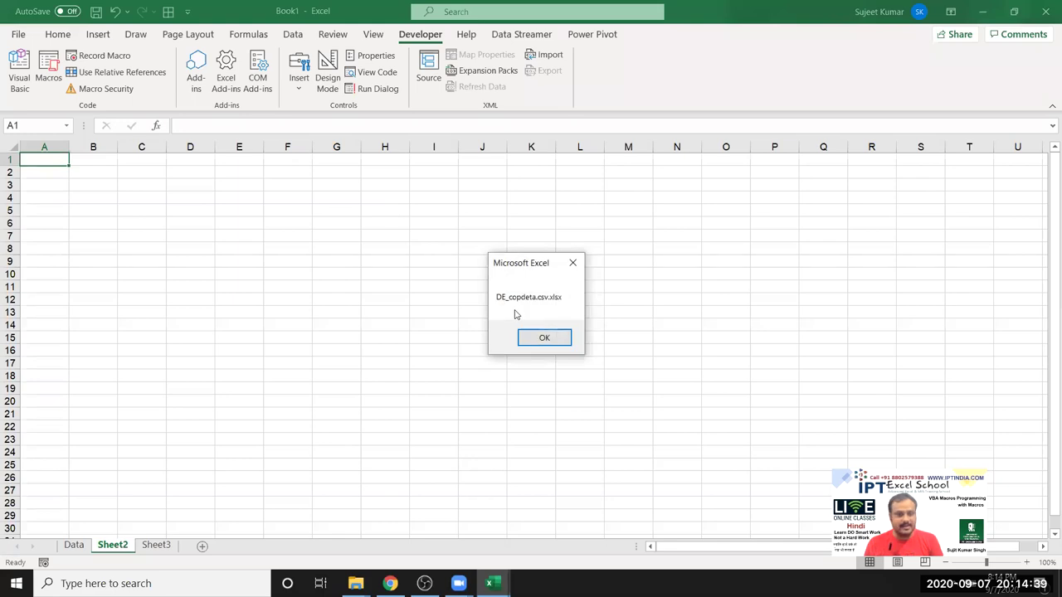
click(541, 337)
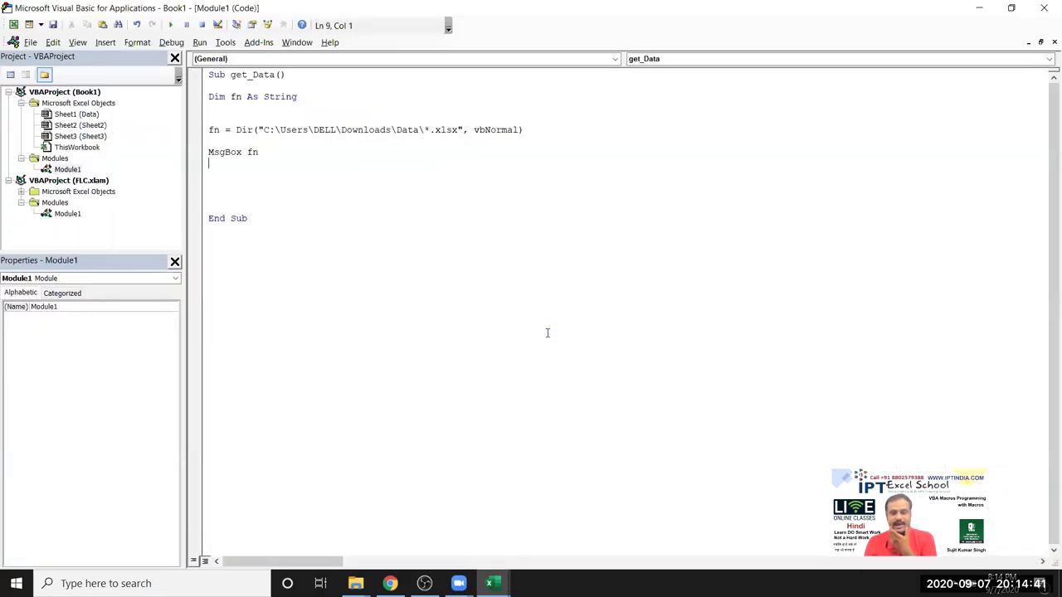
Step: Add fn = Dir() followed by a second MsgBox fn, and run to show both file names
key(Return)
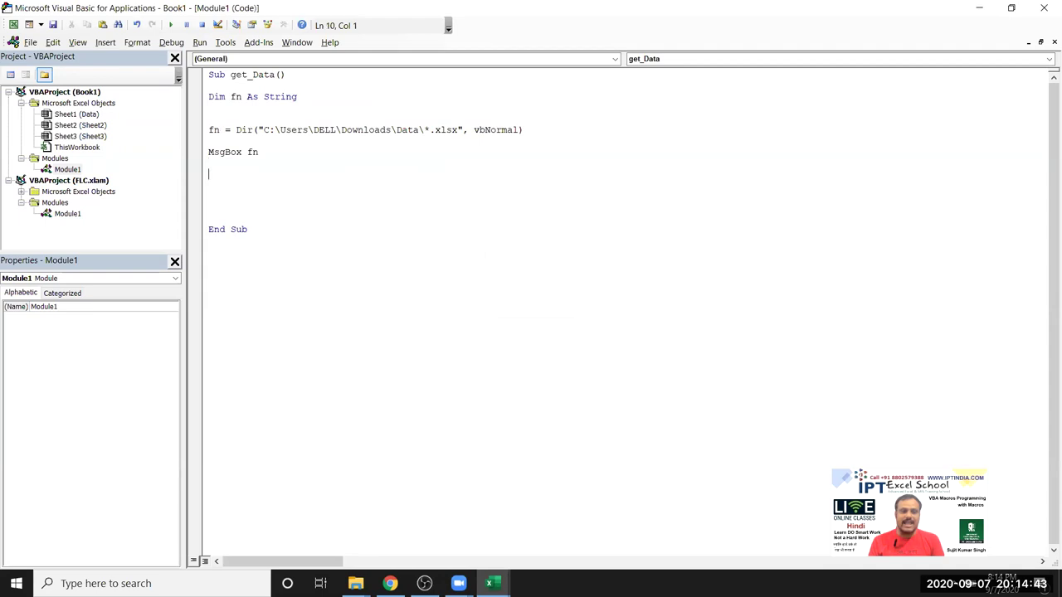
text(f)
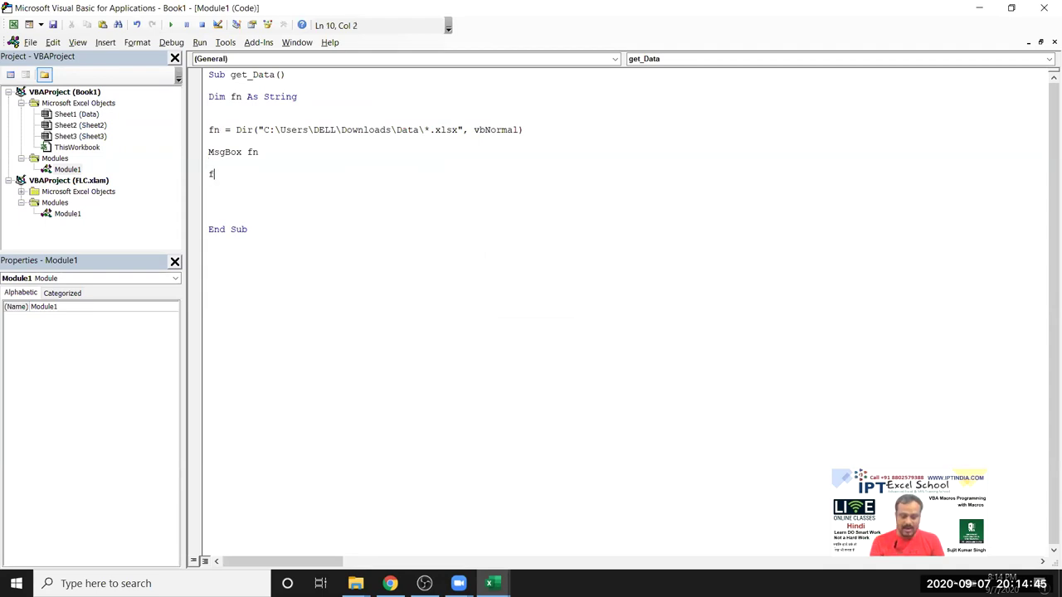
text(n)
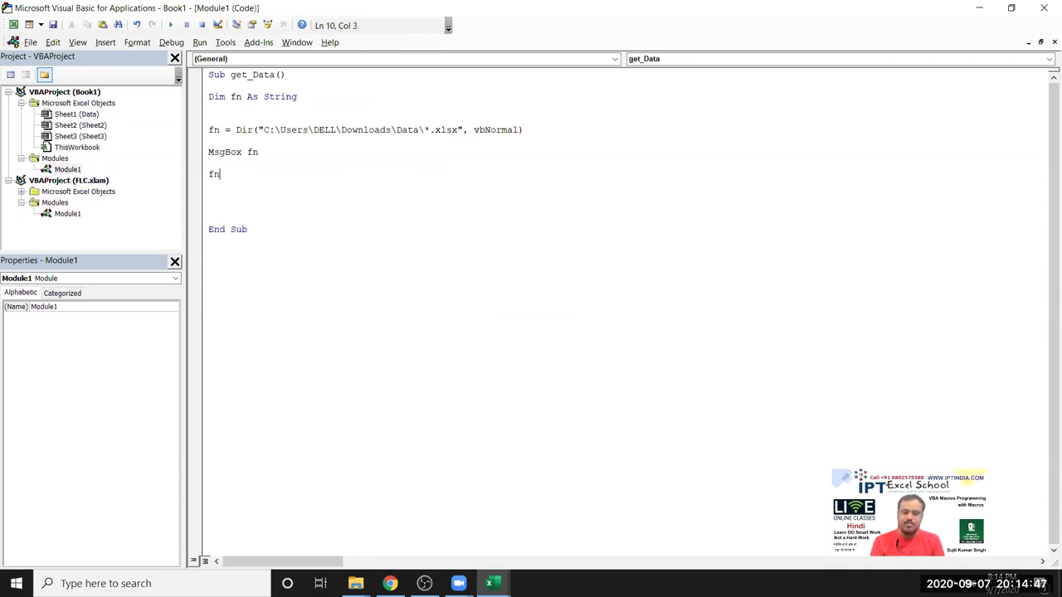
text(=)
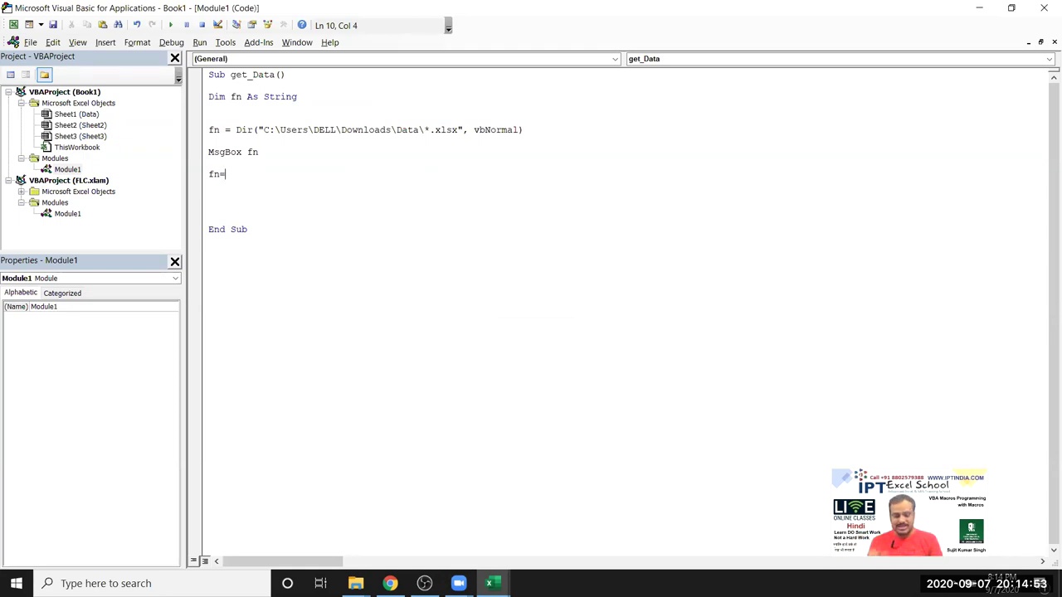
text(dir())
key(Return)
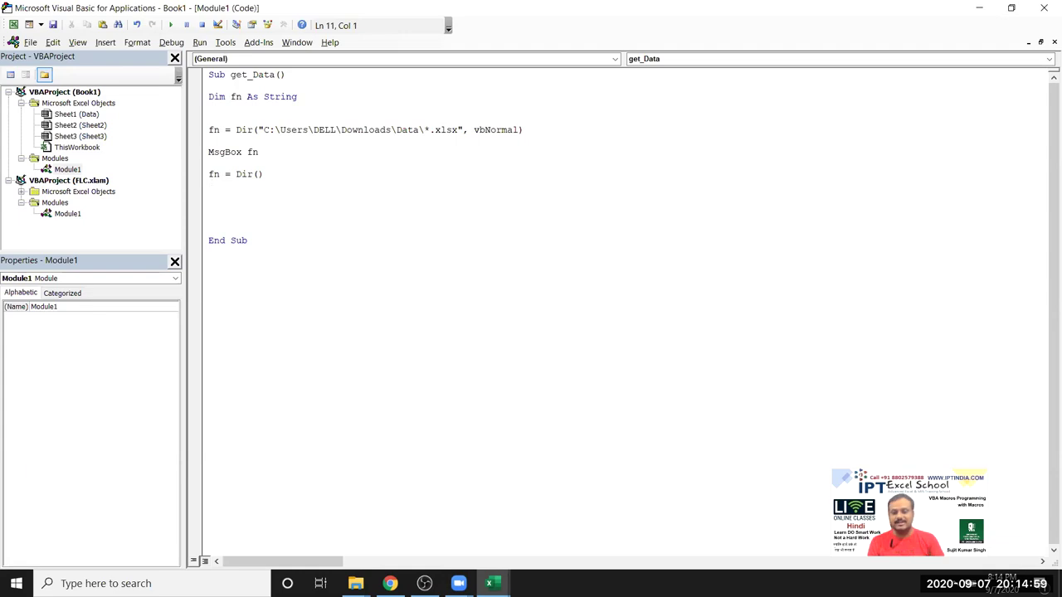
key(Up)
key(Up)
key(Up)
key(shift+Down)
key(shift+Down)
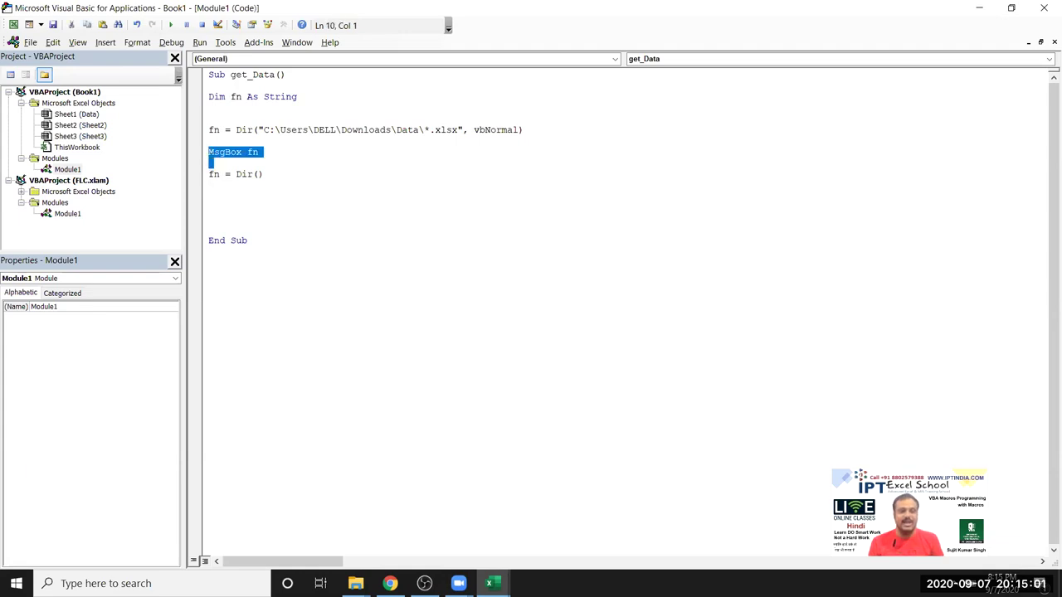
key(shift+Up)
key(ctrl+c)
key(Down)
key(Down)
key(ctrl+v)
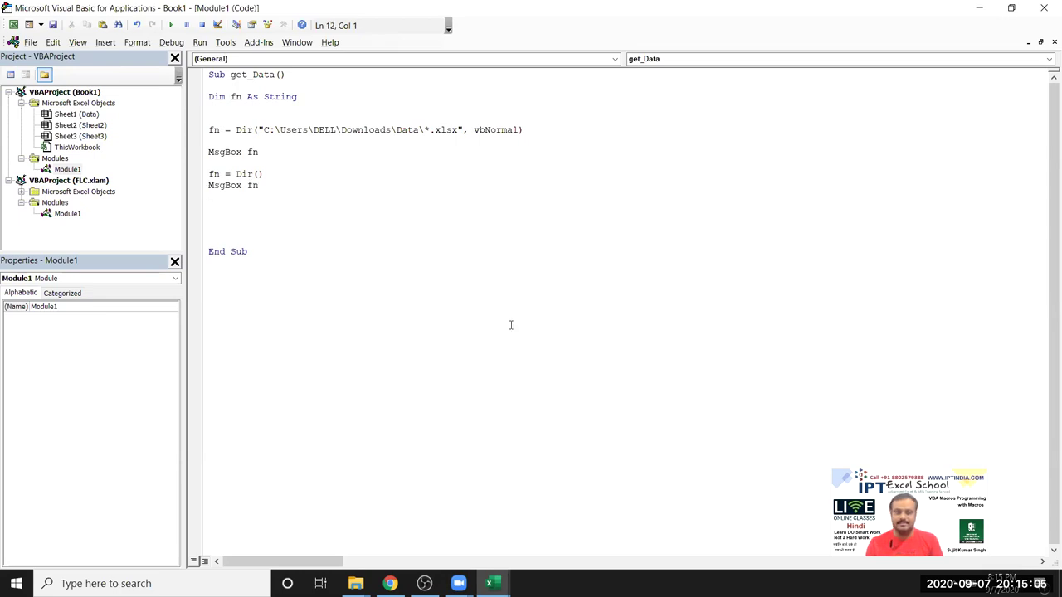
click(170, 25)
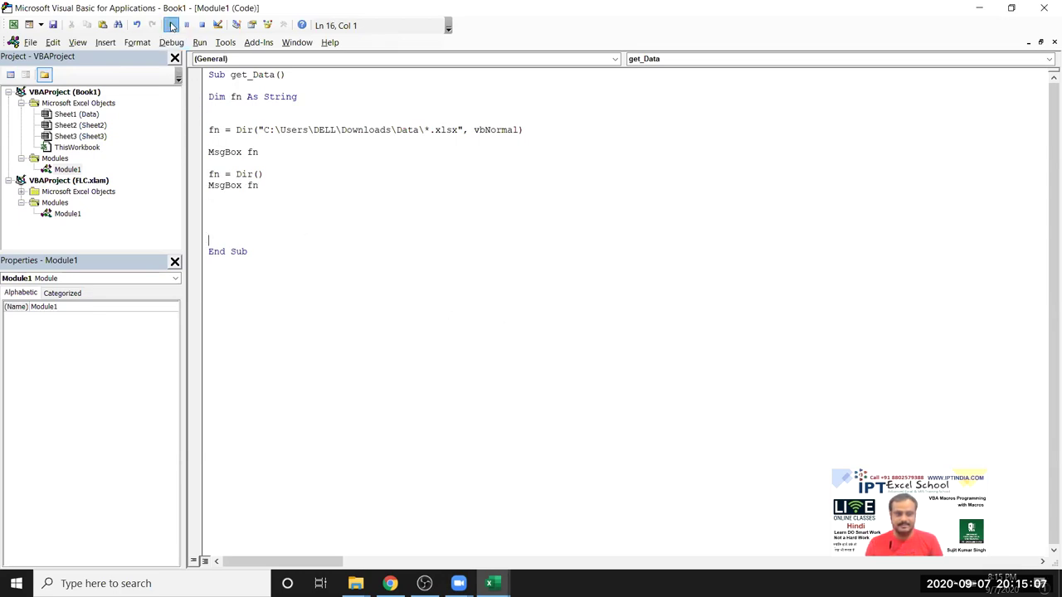
click(554, 343)
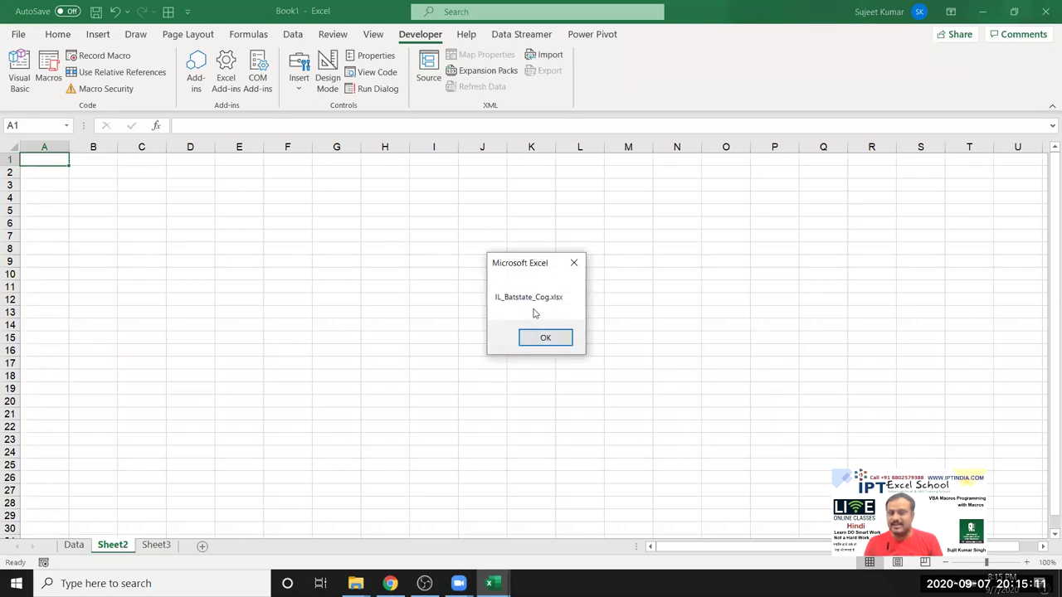
click(547, 340)
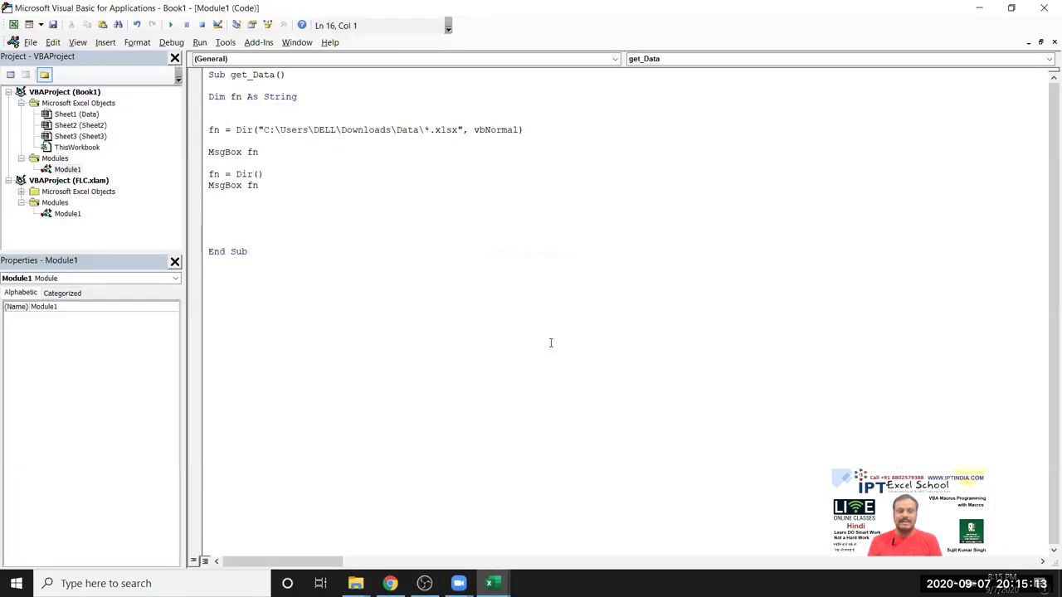
Step: Delete both MsgBox fn test lines from get_Data
key(Up)
key(Up)
key(Up)
key(Up)
key(Up)
key(Up)
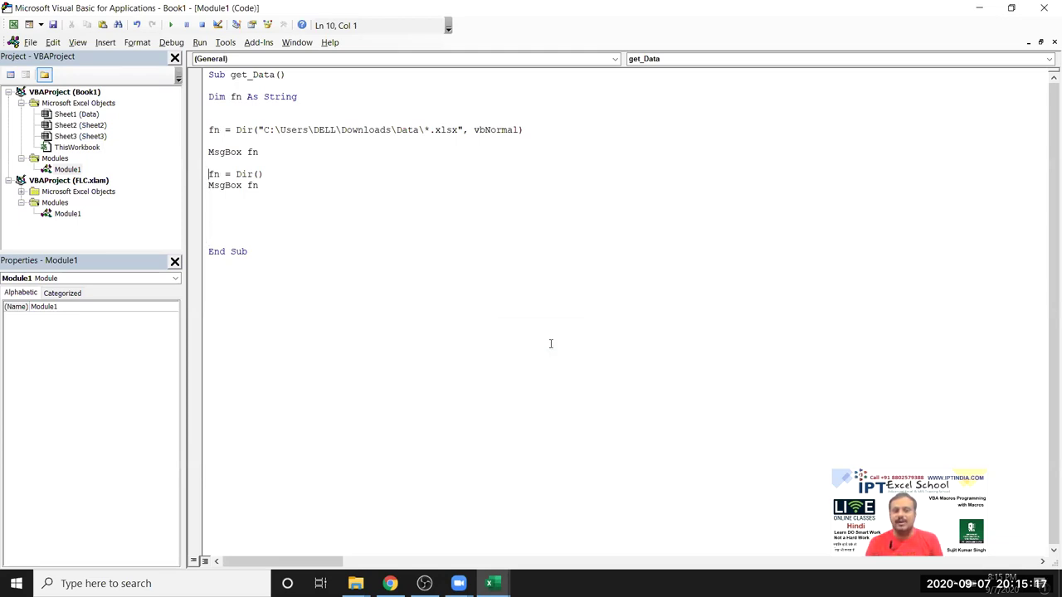
key(shift+Down)
key(Up)
key(Up)
key(Up)
key(shift+Down)
key(Delete)
key(Down)
key(Down)
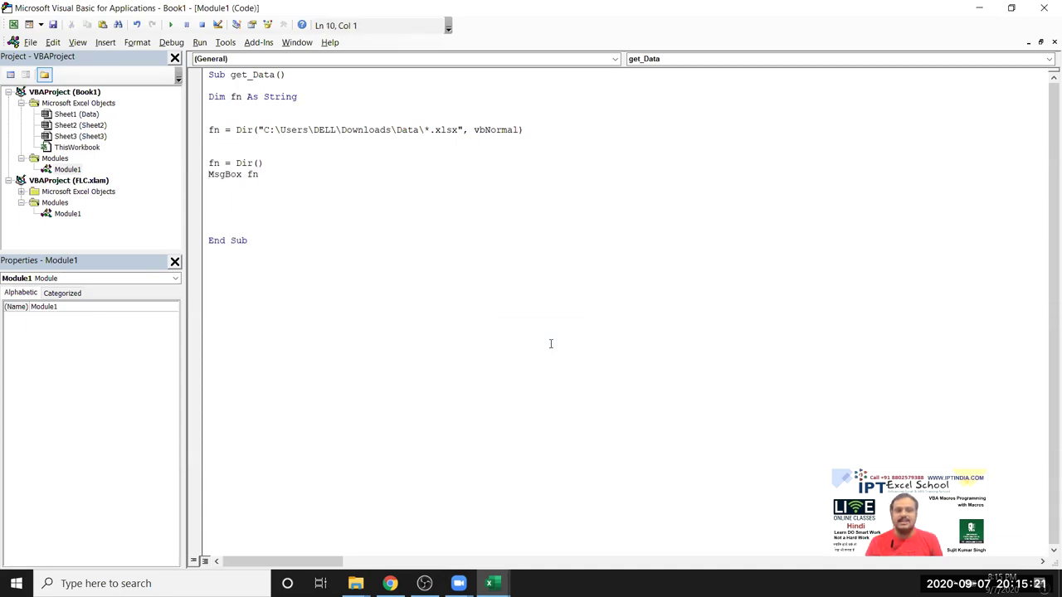
key(shift+Down)
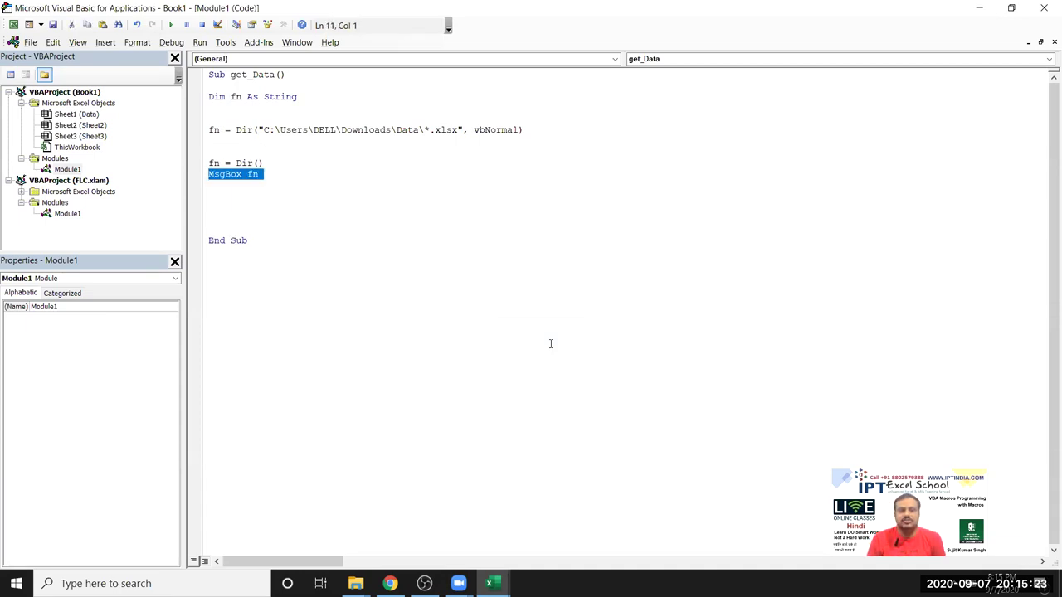
key(ctrl+x)
key(Up)
Step: Wrap fn = Dir() in Do While fn <> "" … Loop, leaving a blank line inside
key(Return)
key(Up)
key(Return)
key(Up)
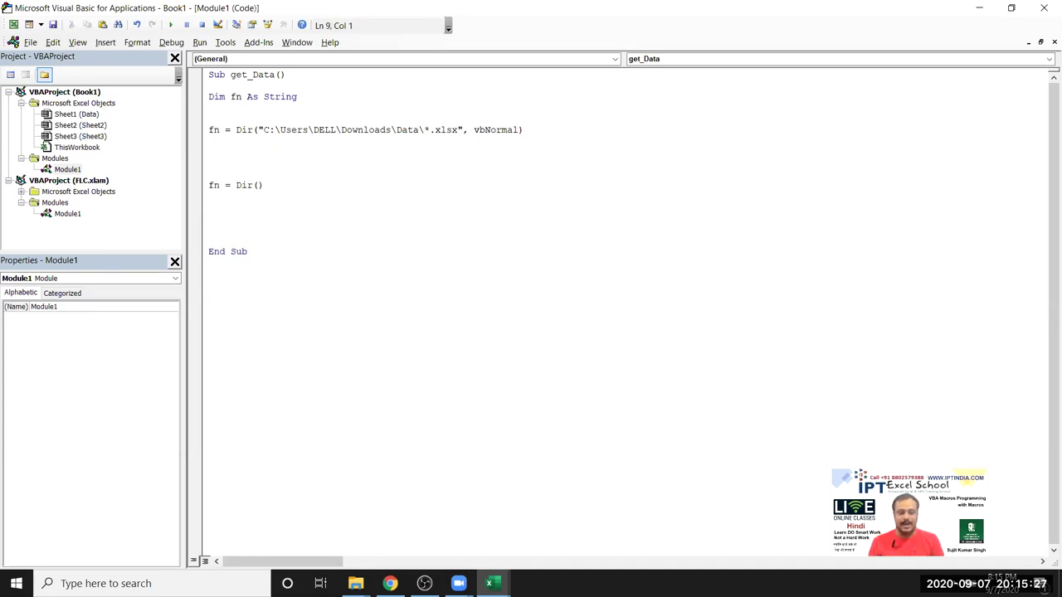
text(do while )
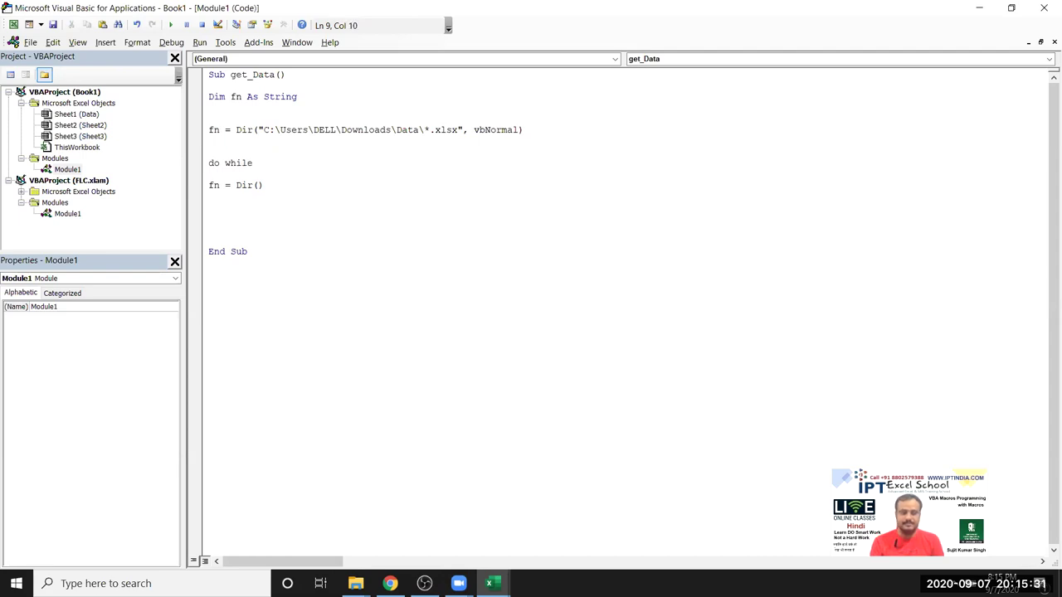
text(fn<>"")
key(Return)
click(209, 196)
text(loop)
key(Up)
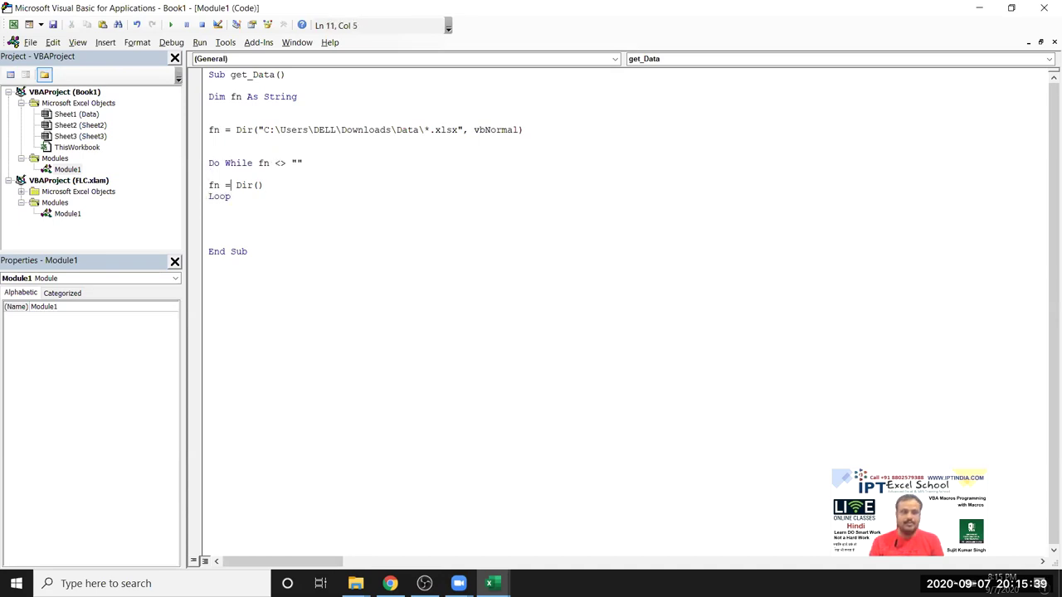
key(Up)
key(Return)
key(Up)
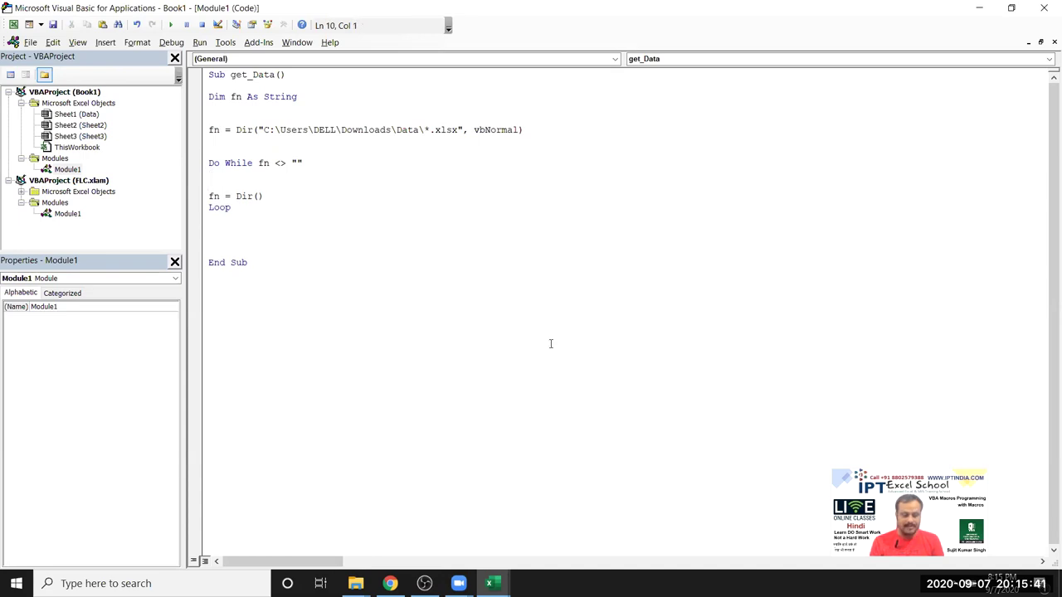
Step: Add the loop line Range("A65000").End(xlUp).Offset(1,0).Value = fn
text(range)
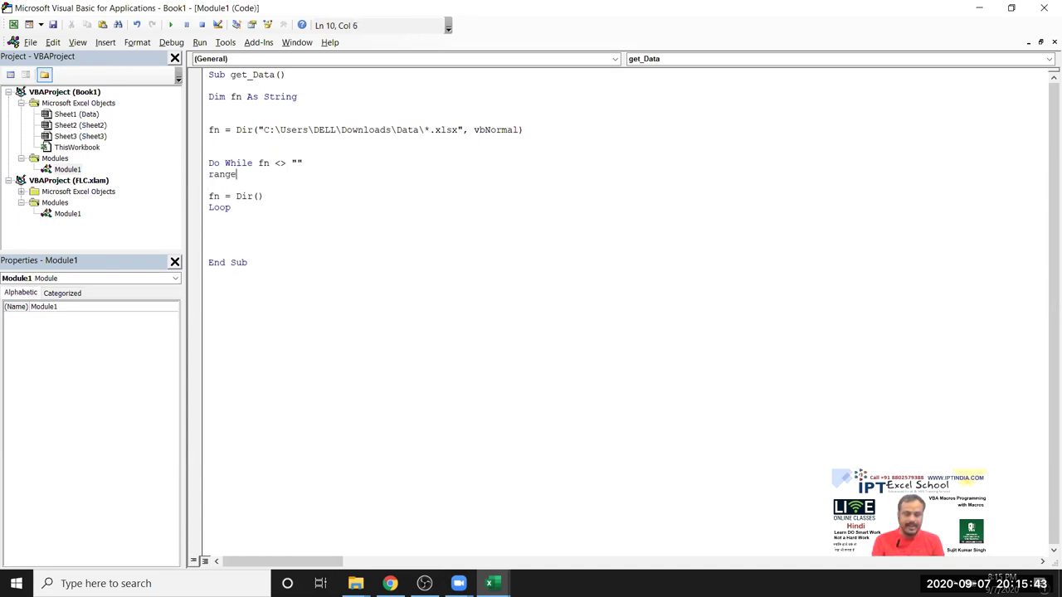
text( ("A)
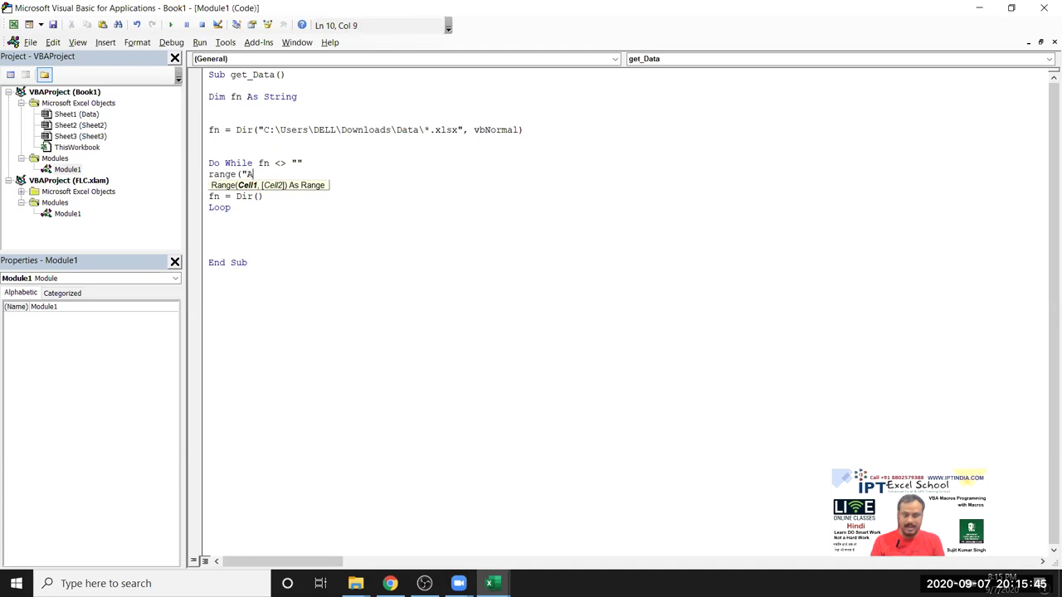
text(65000").En)
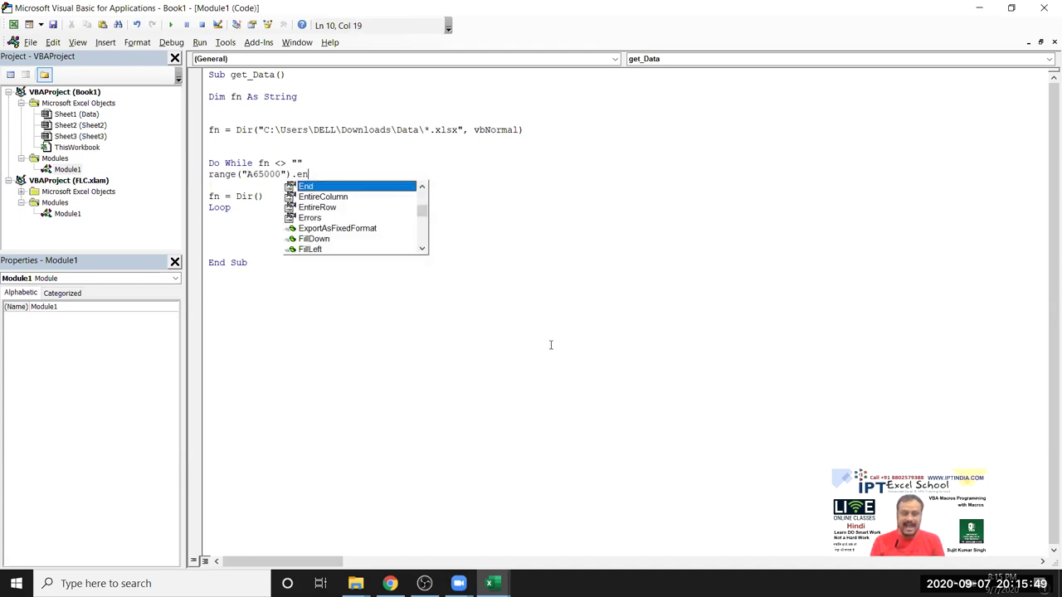
key(Tab)
text(()
key(Down)
key(Down)
key(Down)
key(Tab)
text().o)
key(Tab)
text((1,0),)
key(BackSpace)
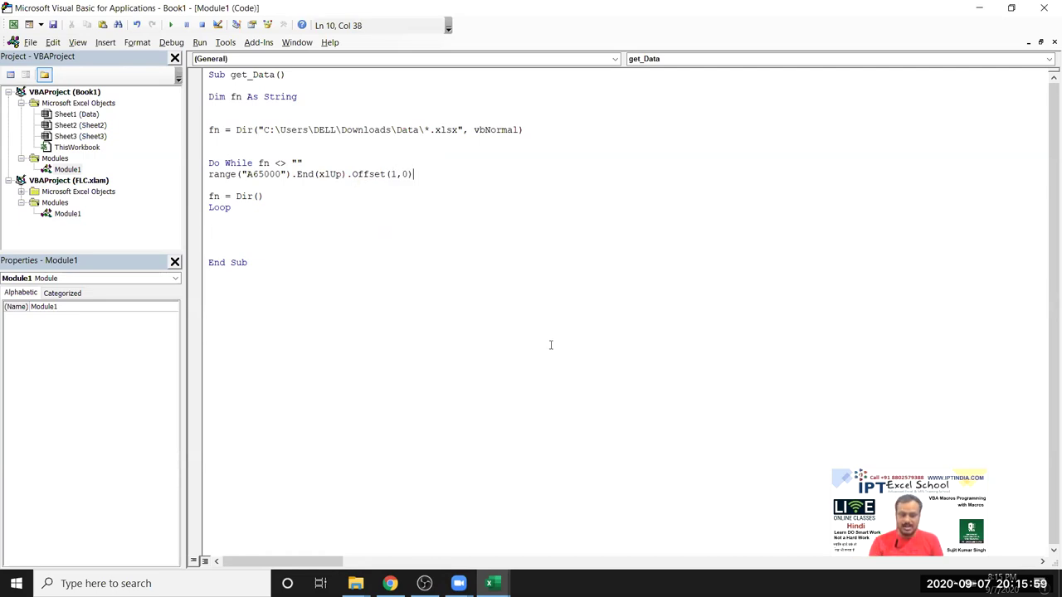
text(.)
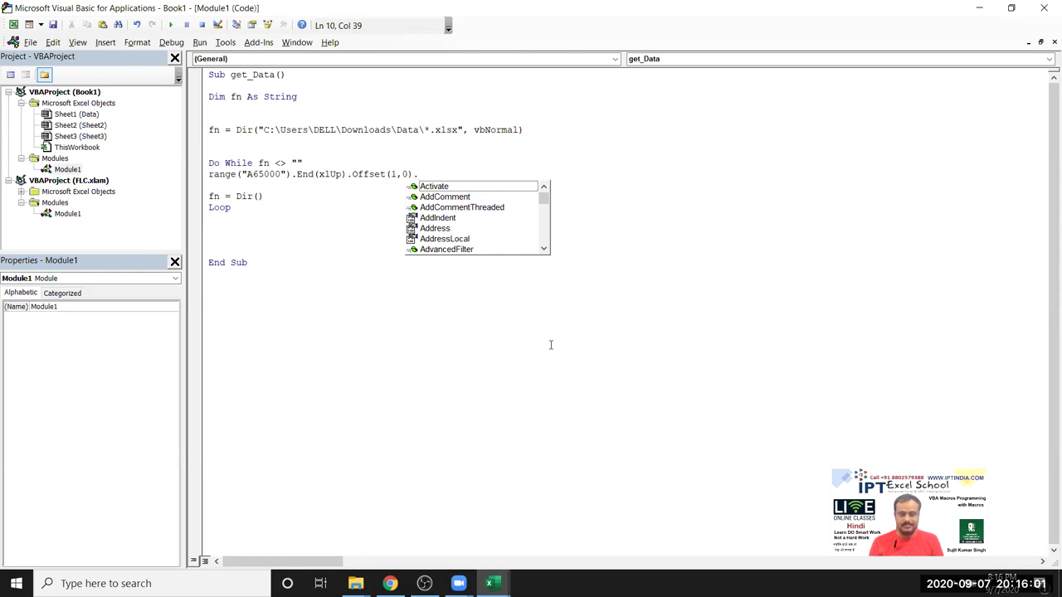
text(v)
key(Down)
key(Down)
key(Up)
key(Tab)
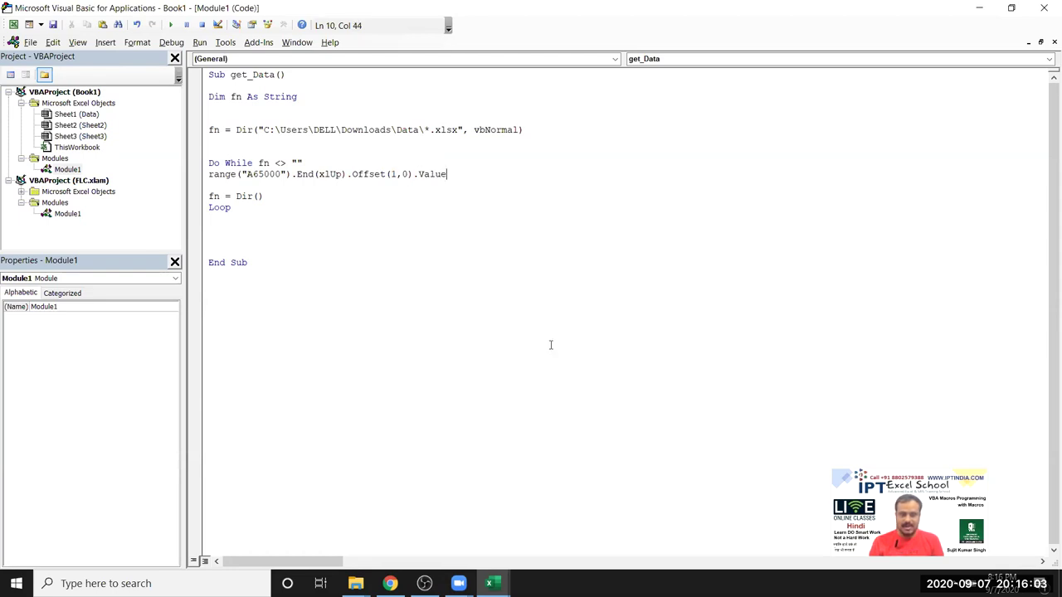
text(=fn)
key(Down)
Step: Run get_Data, then delete the four listed file names from Sheet2's A2:A5 and return to the code
click(171, 25)
key(alt+F11)
drag(26, 174, 35, 208)
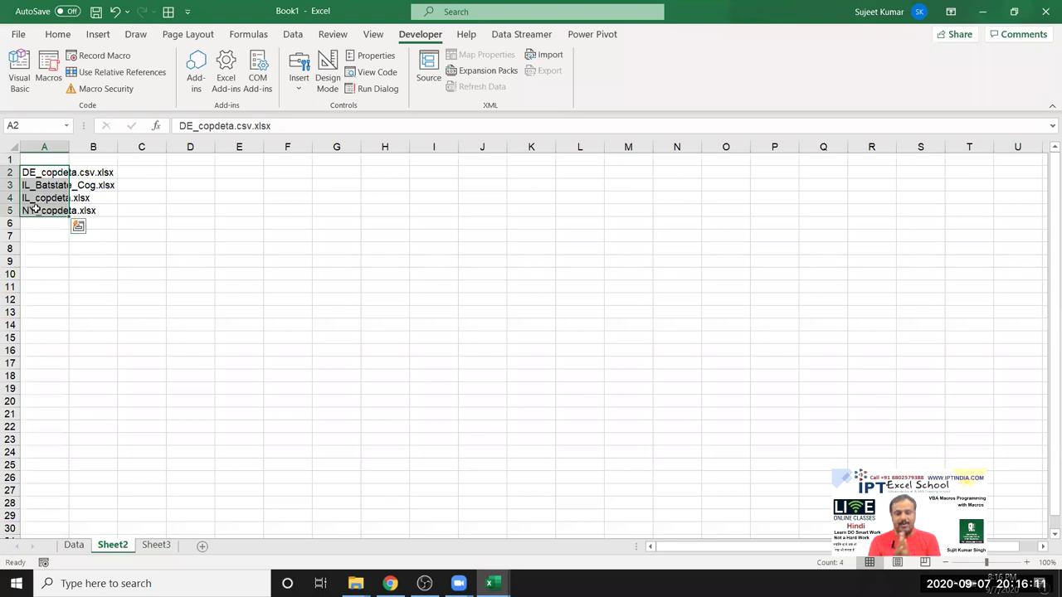
key(Delete)
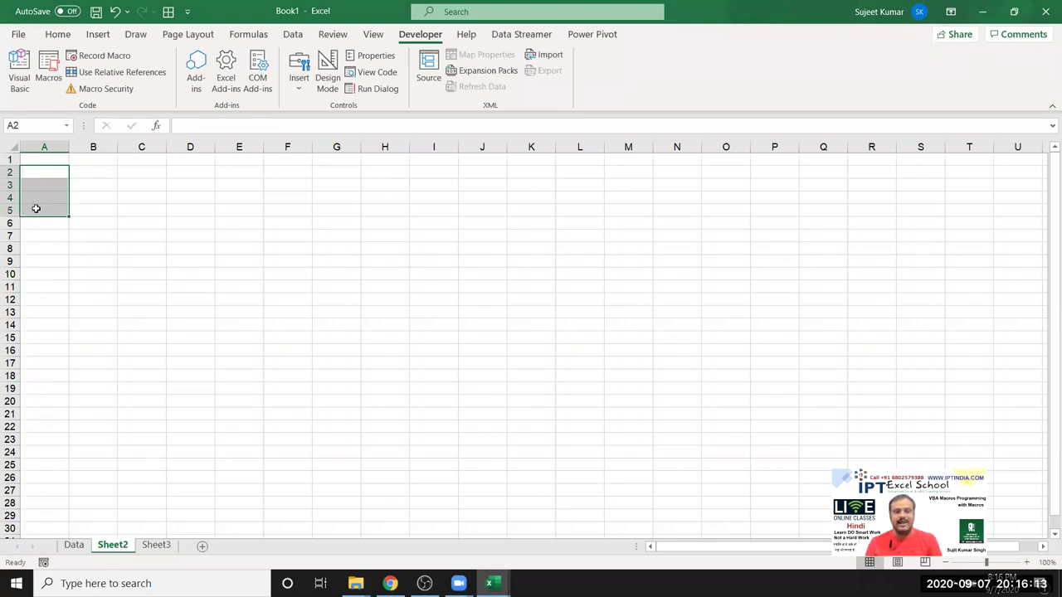
click(267, 195)
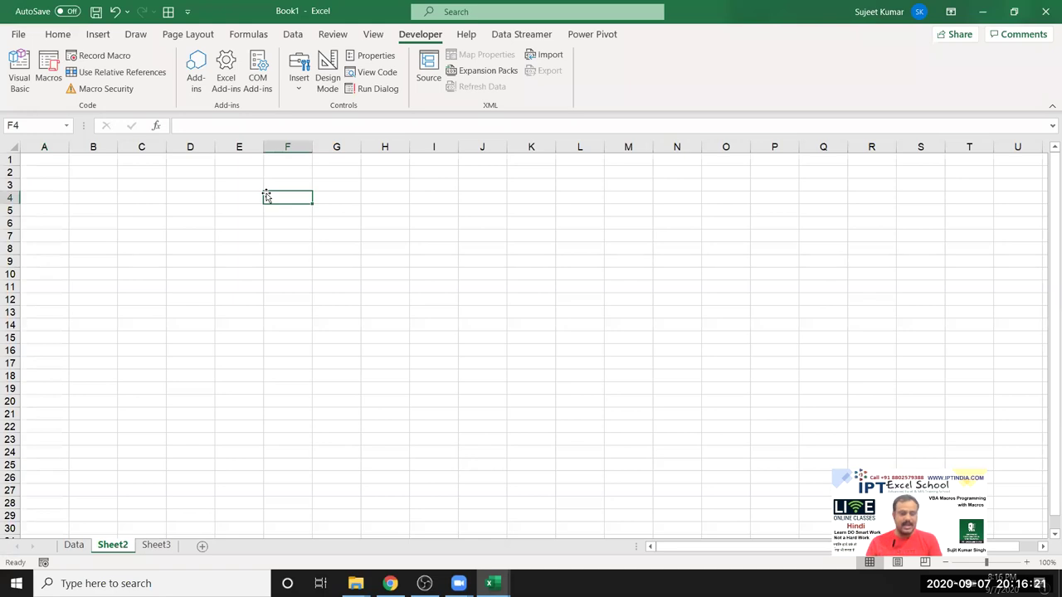
key(alt+F11)
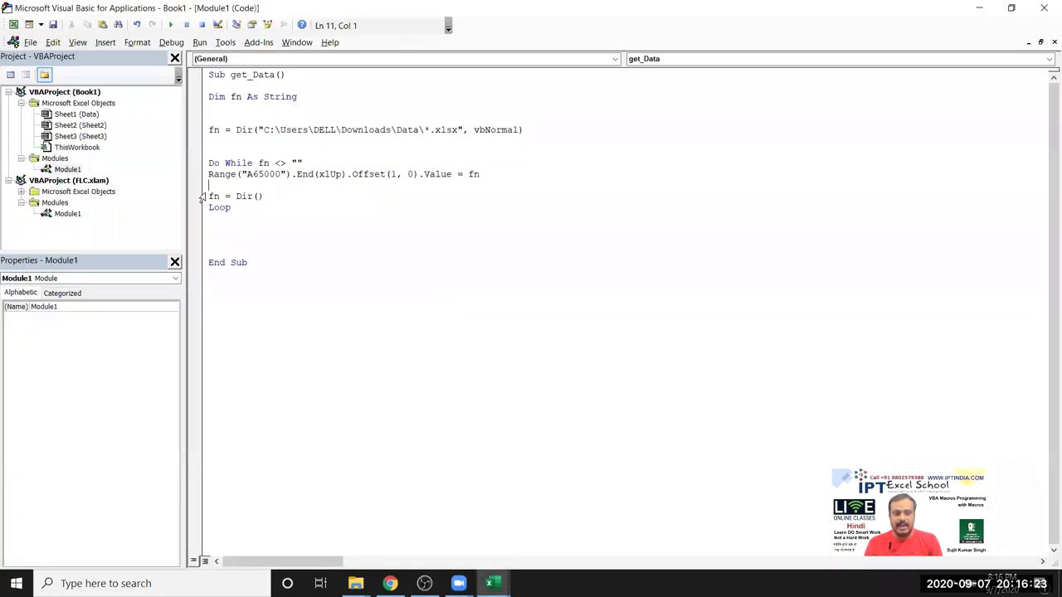
Step: Highlight the loop's two statements to explain them, then return to the worksheet
drag(201, 198, 214, 181)
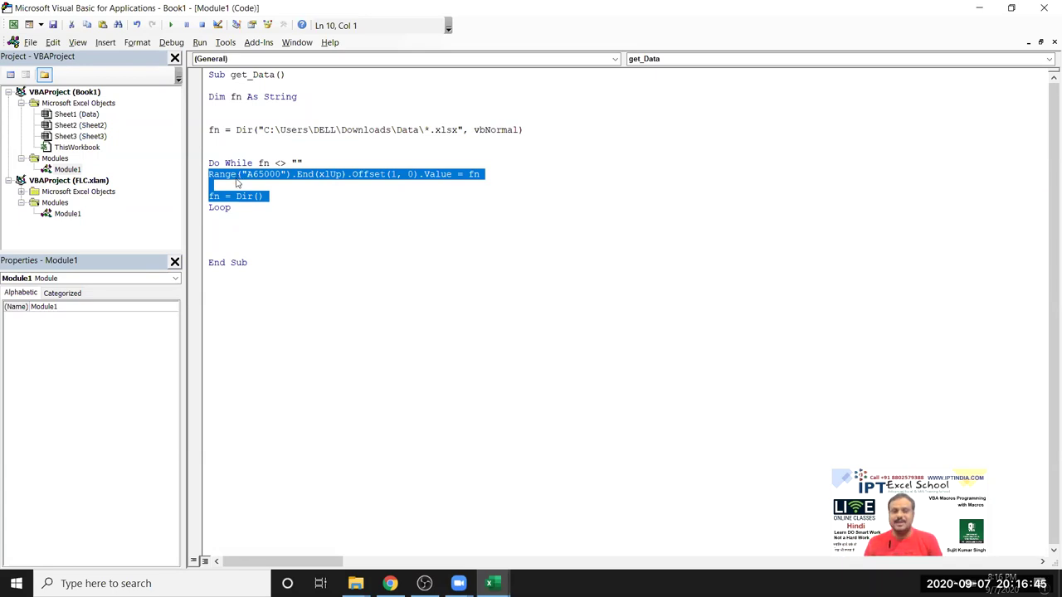
click(224, 193)
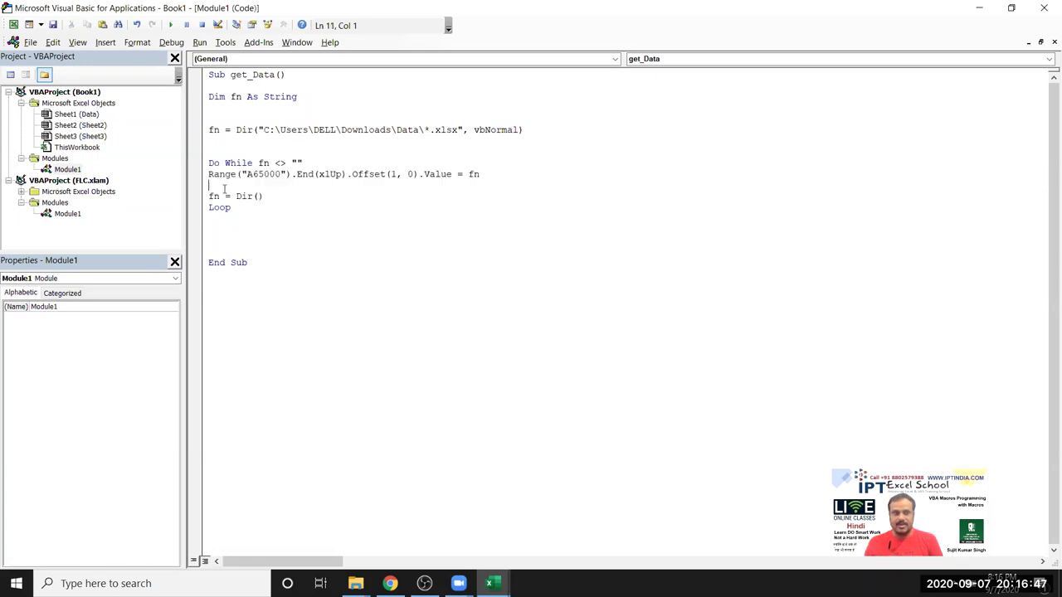
key(alt+F11)
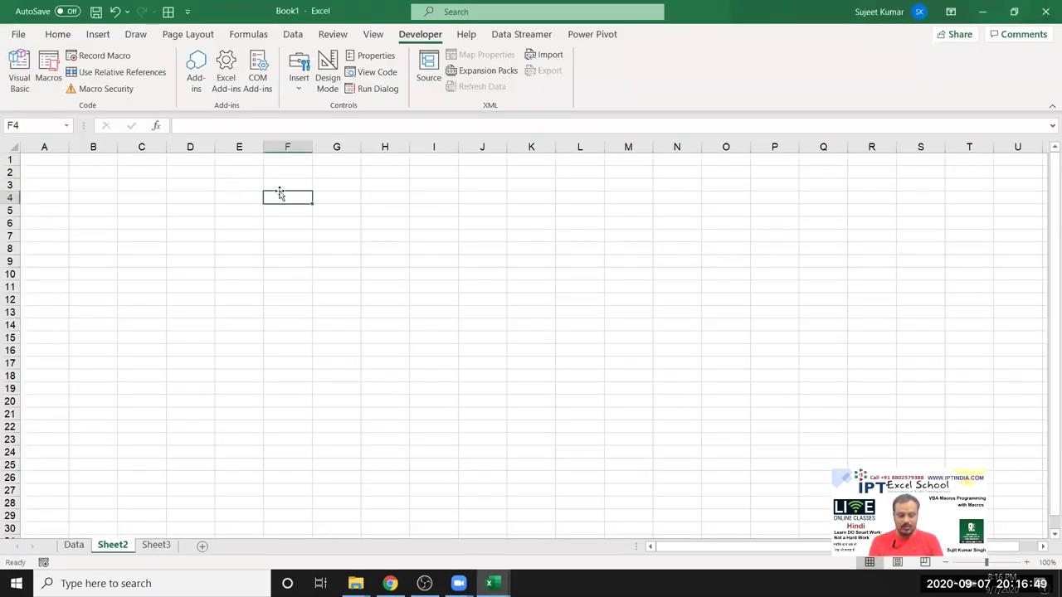
Step: Note loop types For in F4 and Do in F7, with For variants i=1 to10 and each in G4:G5
text(For)
key(Return)
key(Return)
key(Return)
text(Do)
key(Return)
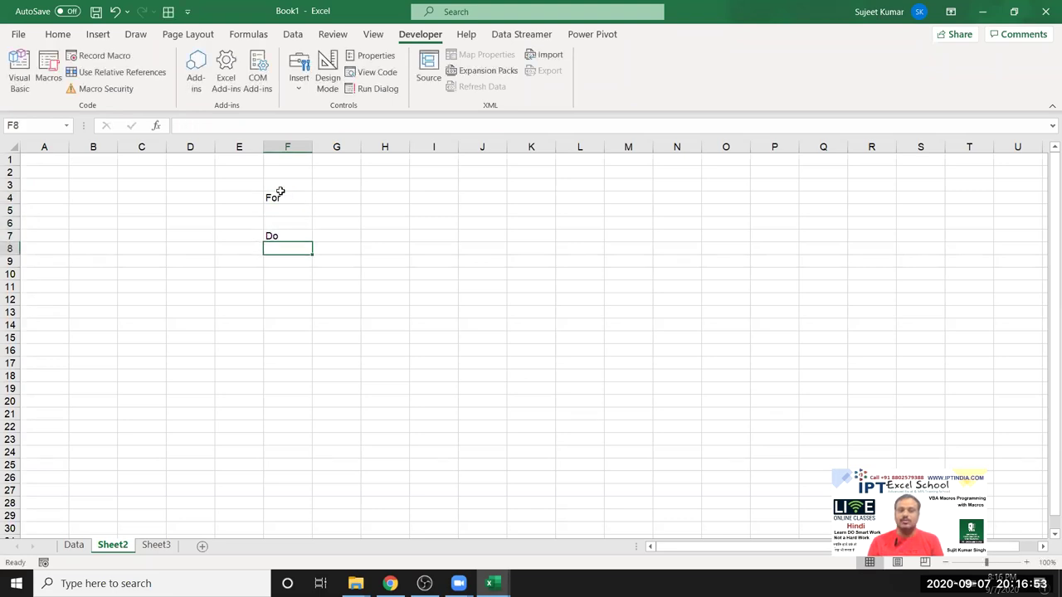
click(319, 194)
text(i)
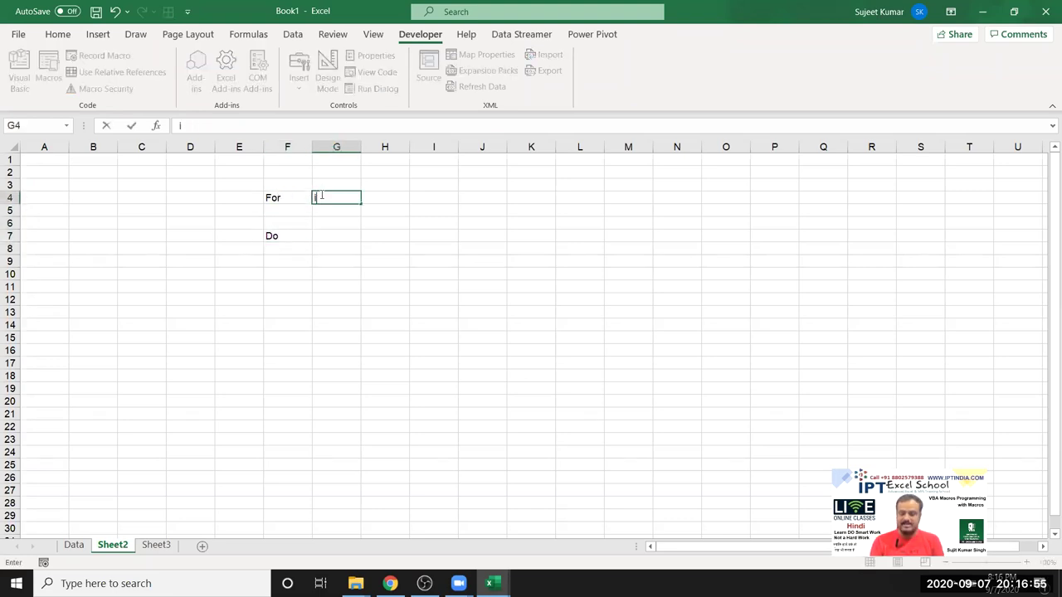
text(=1 to)
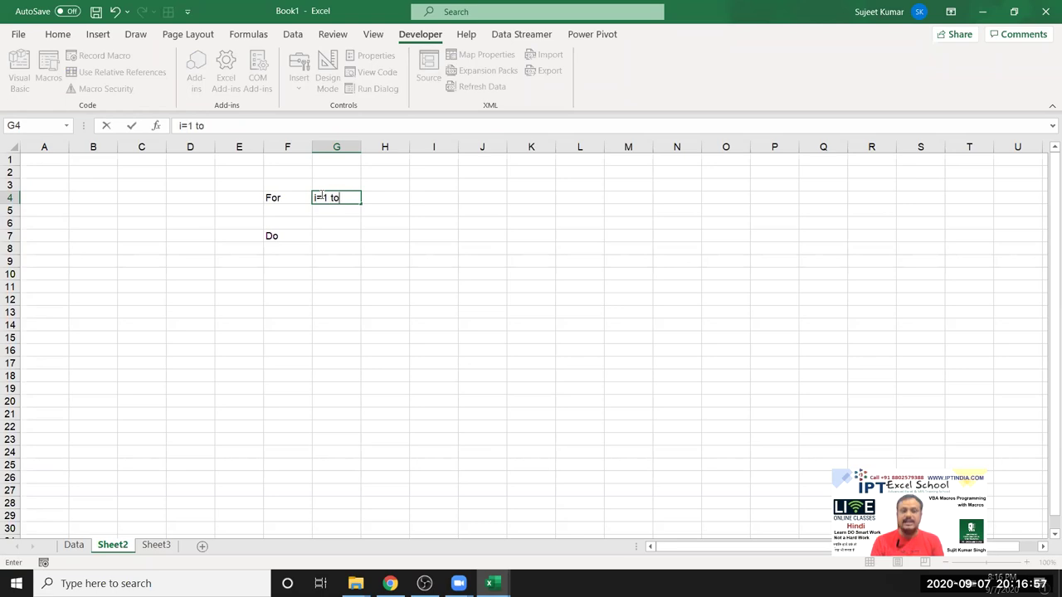
text(10)
key(Return)
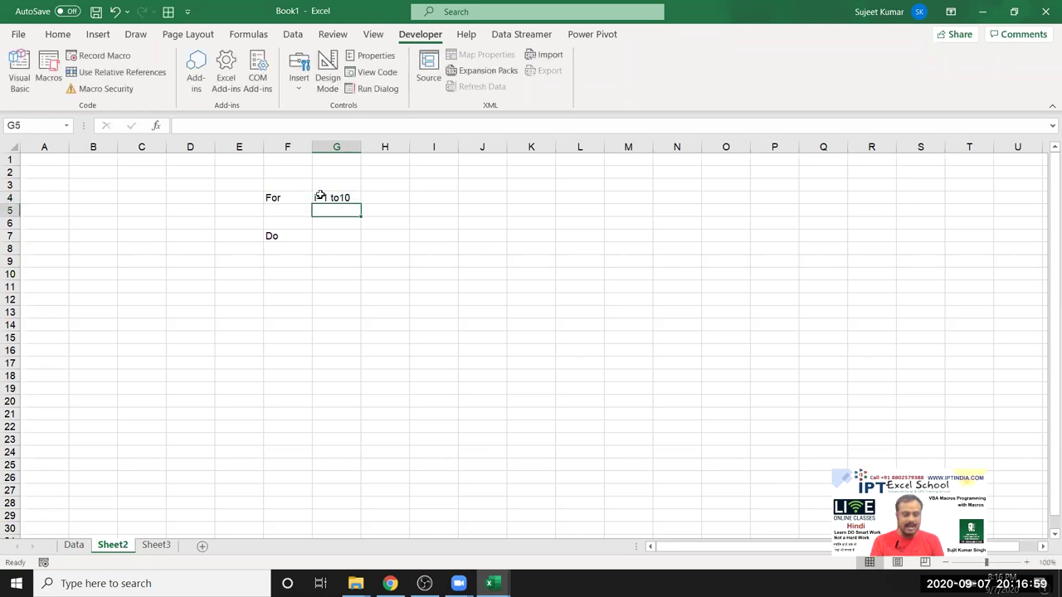
text(each)
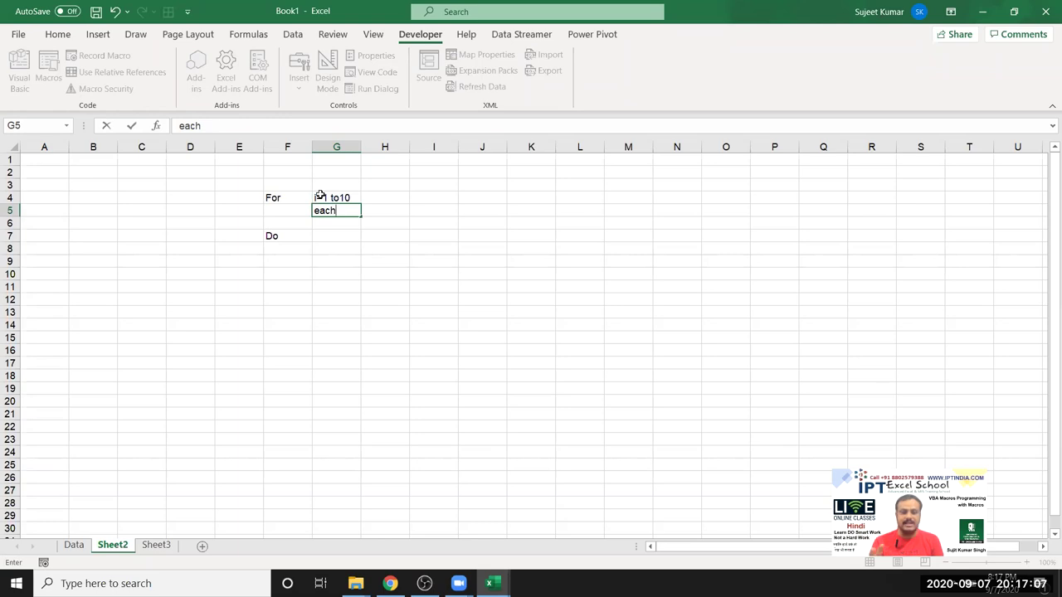
key(Return)
Step: Add the Do loop variants while in G8 and until in G9
key(Up)
click(320, 195)
key(shift+Down)
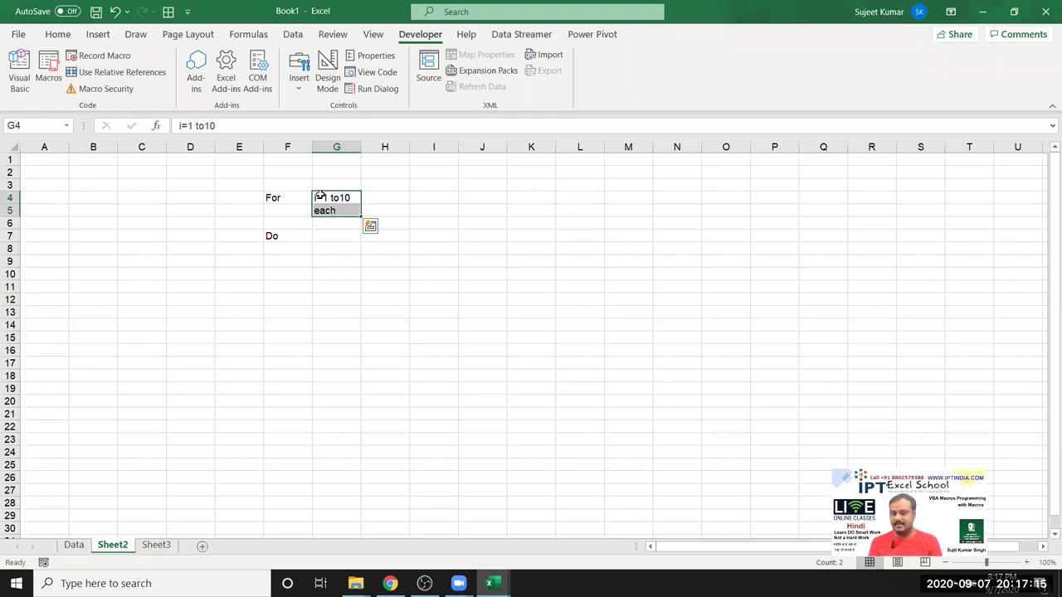
key(Down)
key(Down)
key(Down)
key(Down)
text(whi)
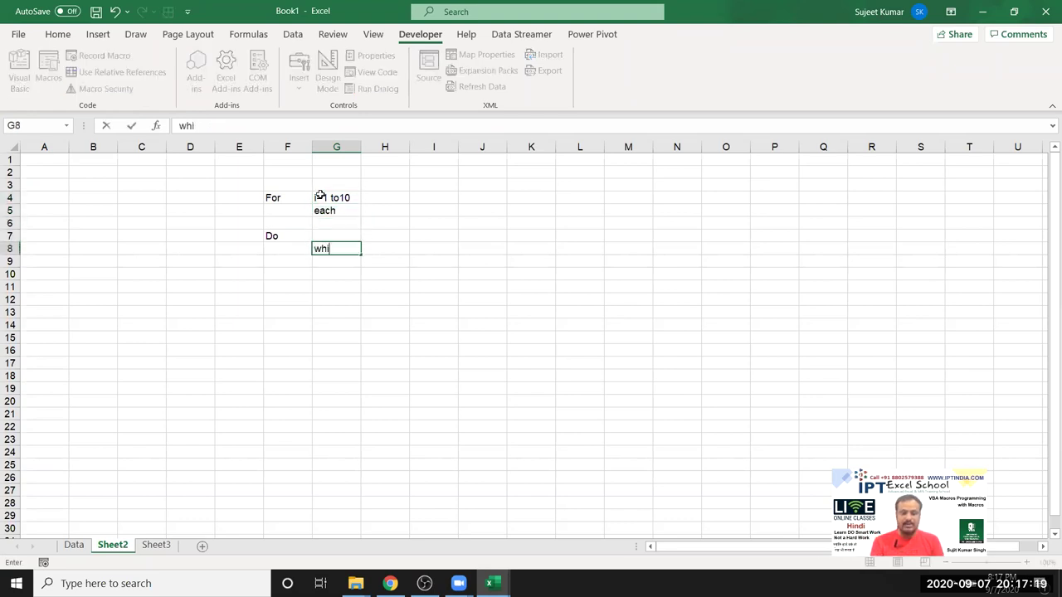
text(le)
key(Return)
text(until)
key(Return)
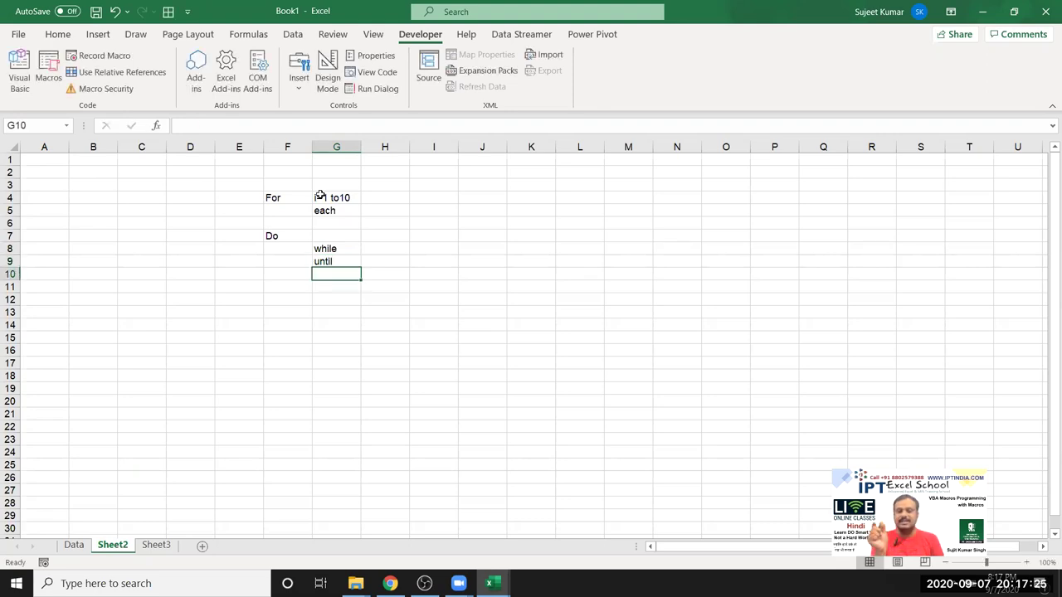
key(alt+F11)
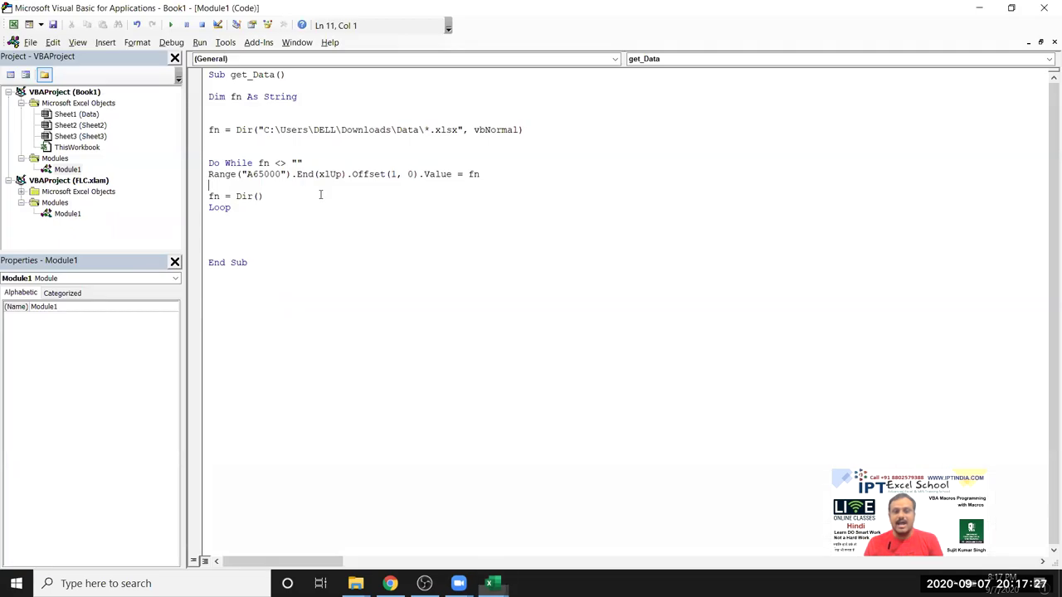
drag(259, 164, 290, 160)
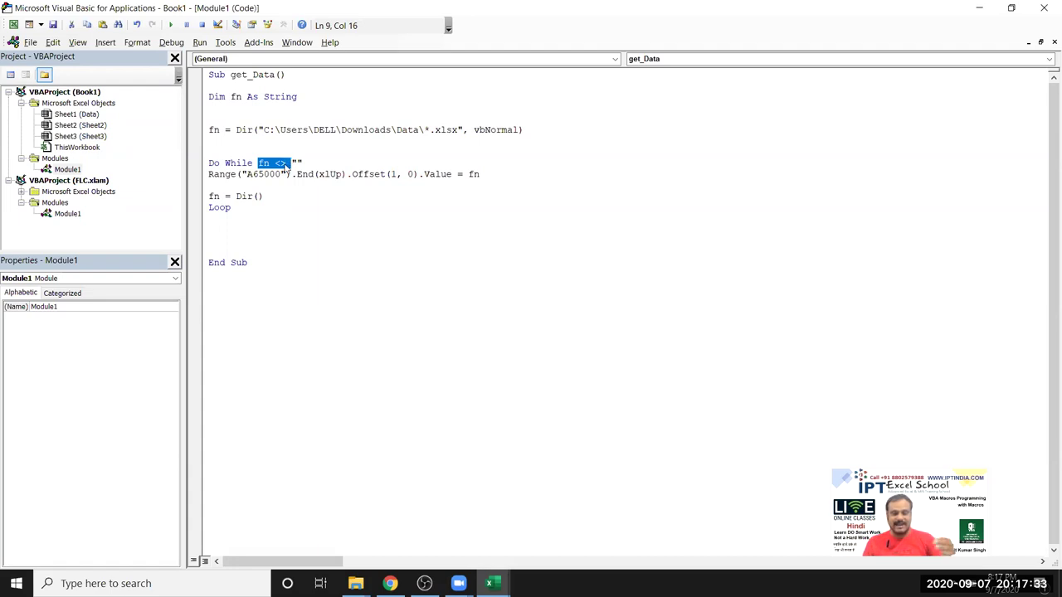
drag(263, 197, 209, 198)
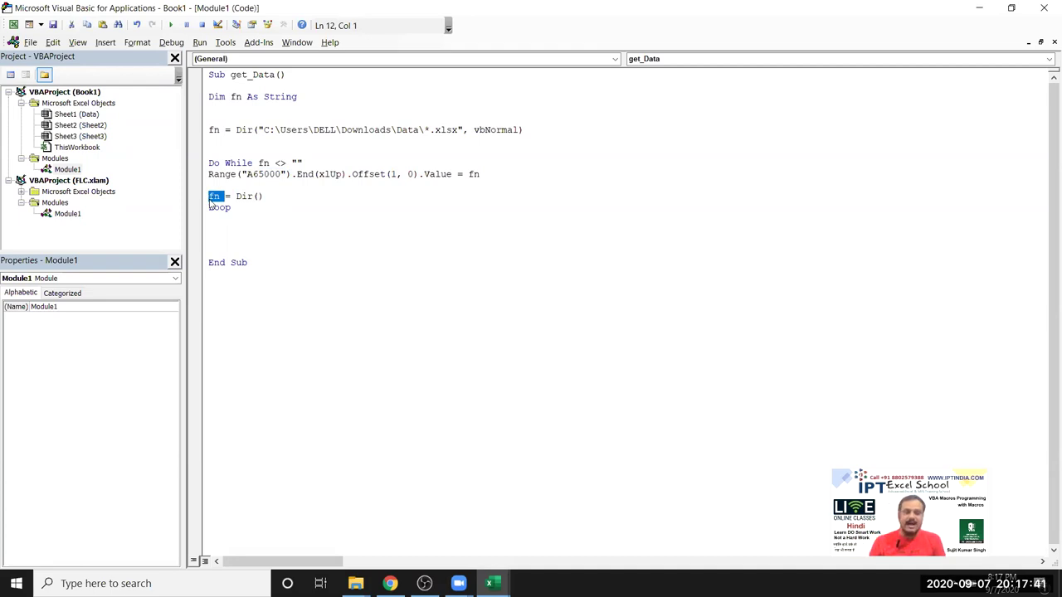
double_click(220, 164)
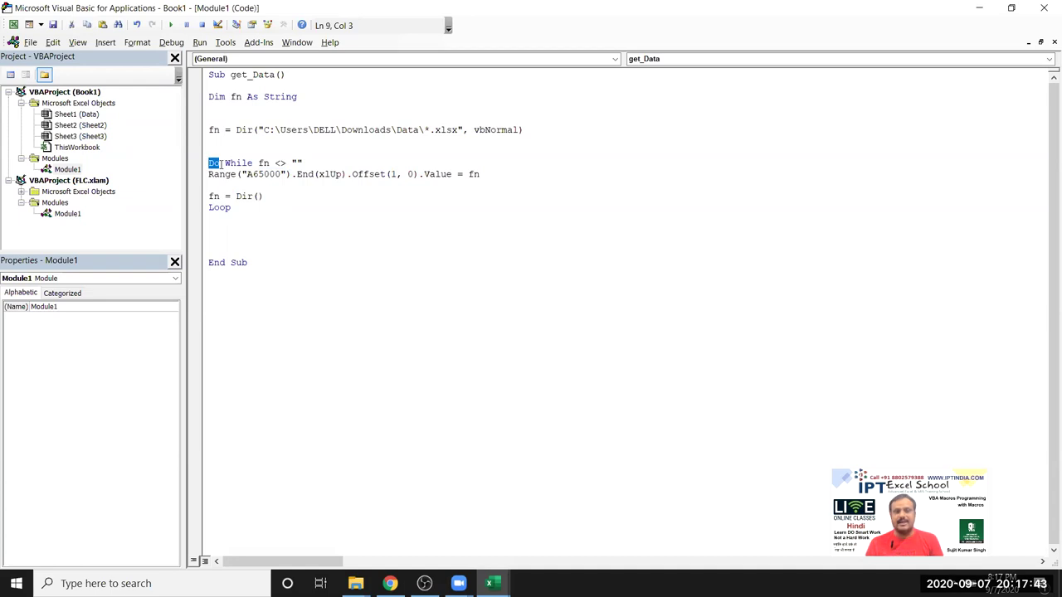
click(234, 164)
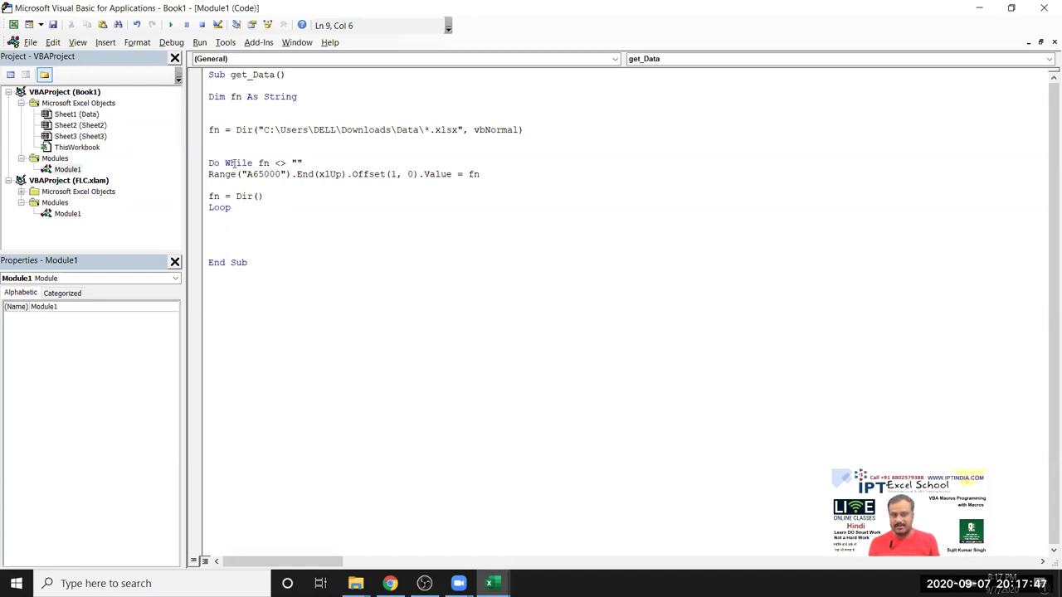
click(246, 189)
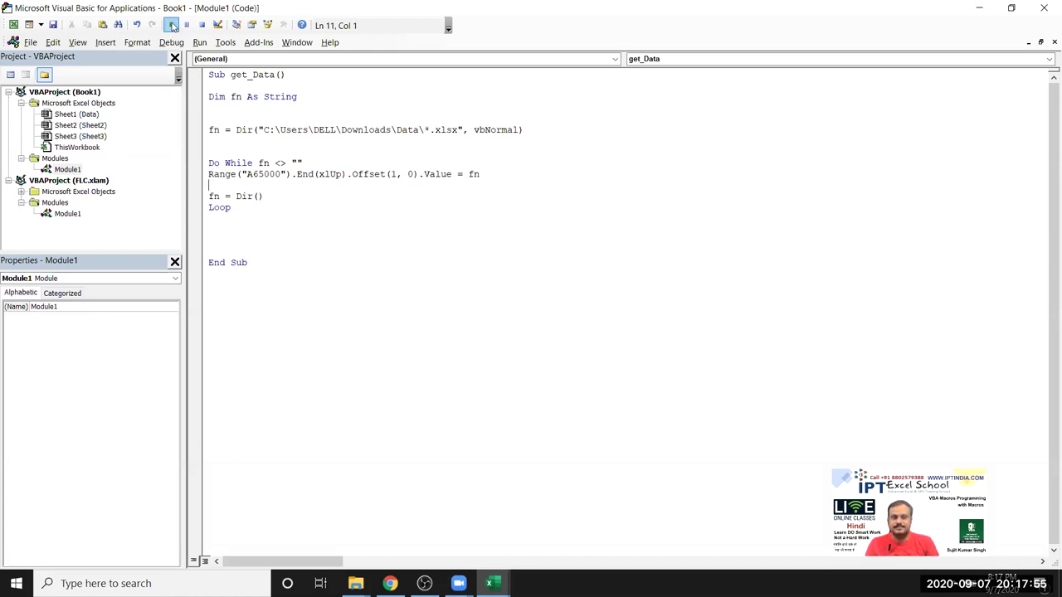
Step: Review the file names listed in column A and the Data folder path in the Dir call
click(217, 217)
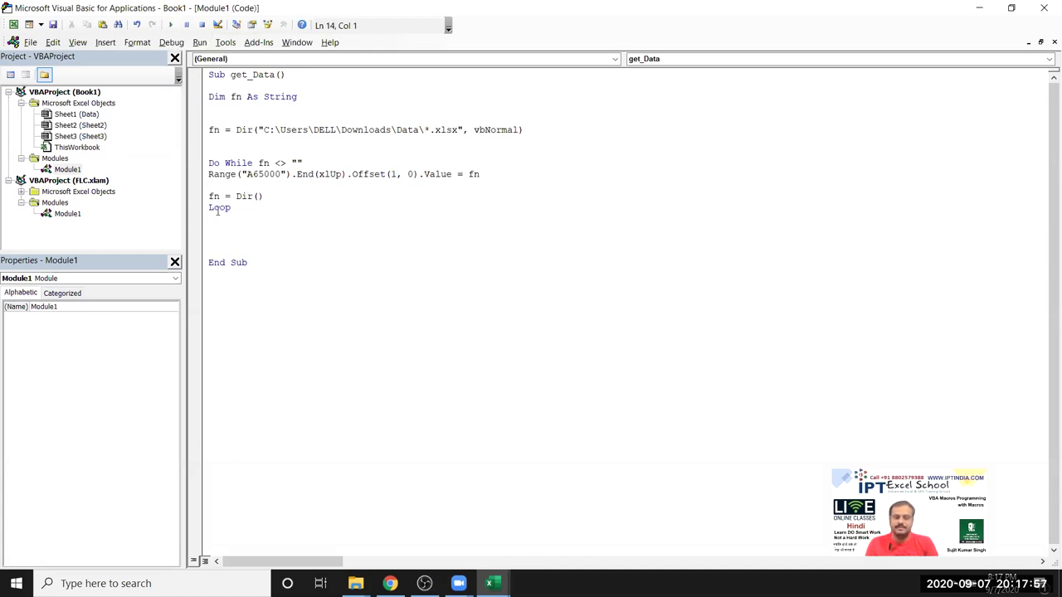
key(alt+F11)
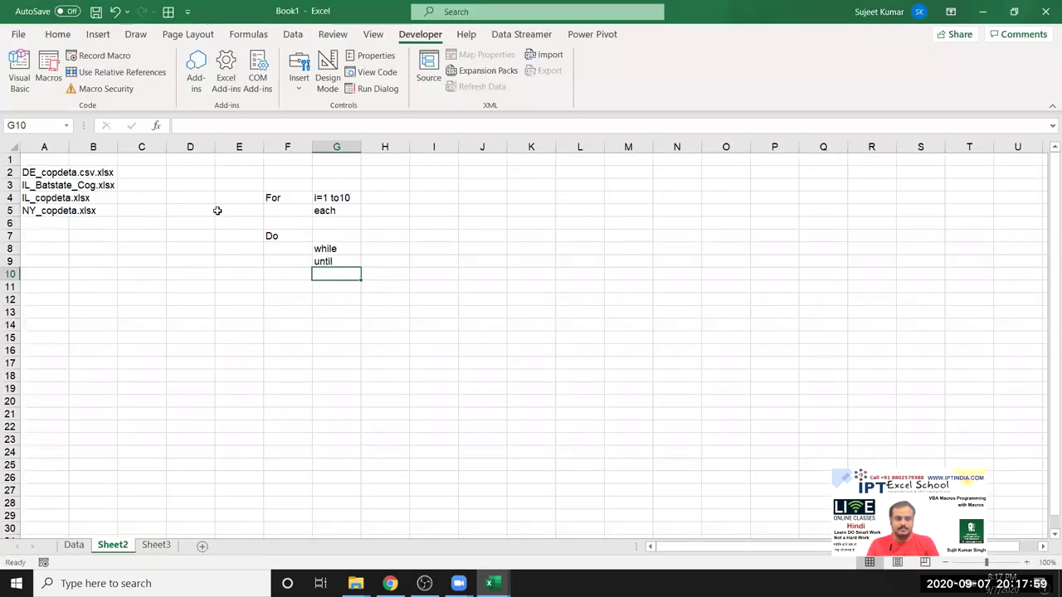
click(36, 172)
drag(37, 172, 67, 210)
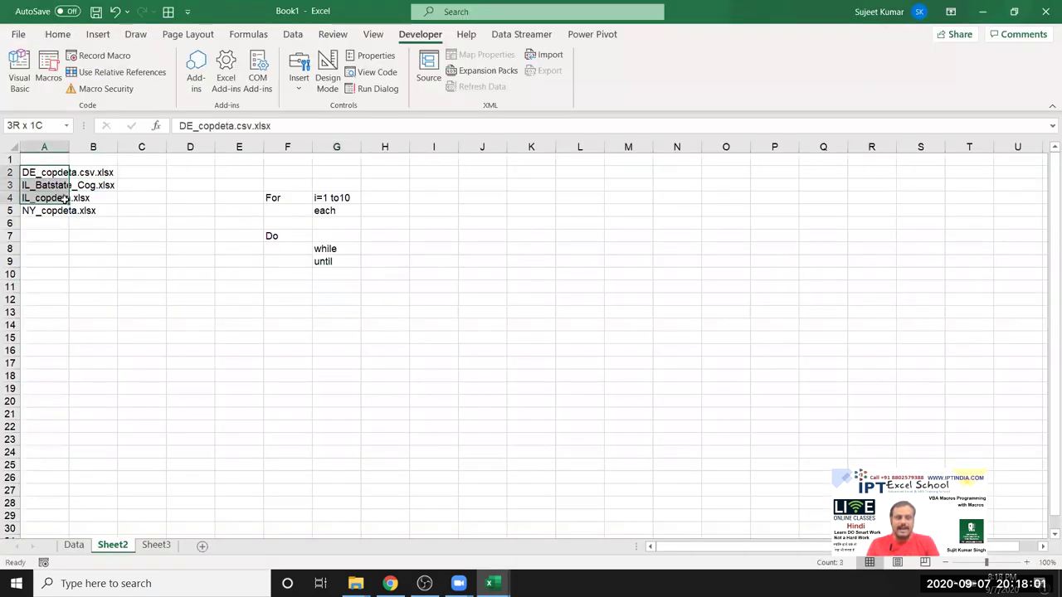
key(alt+F11)
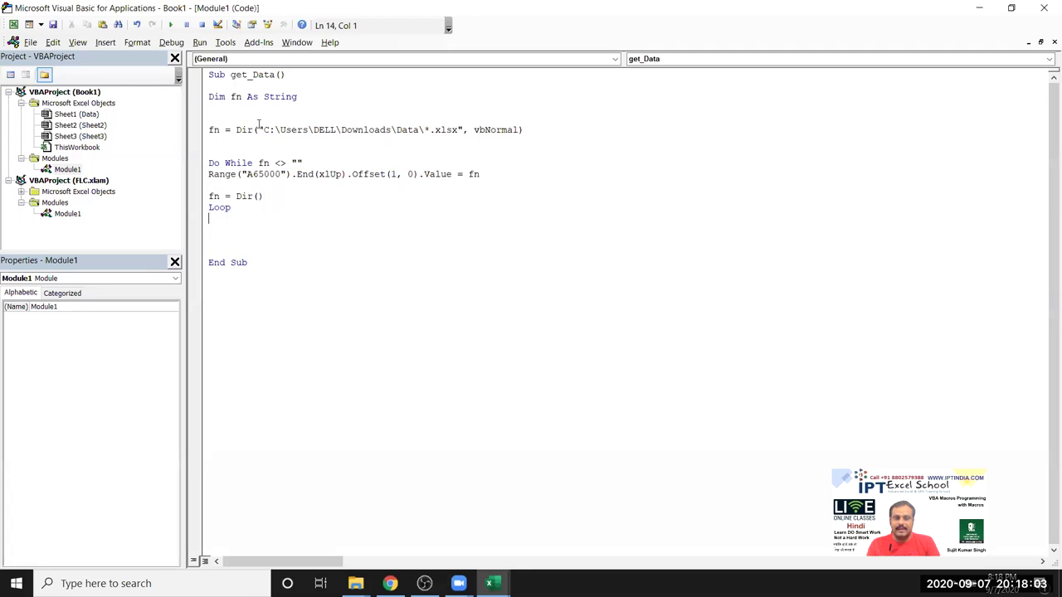
click(264, 130)
drag(264, 129, 420, 130)
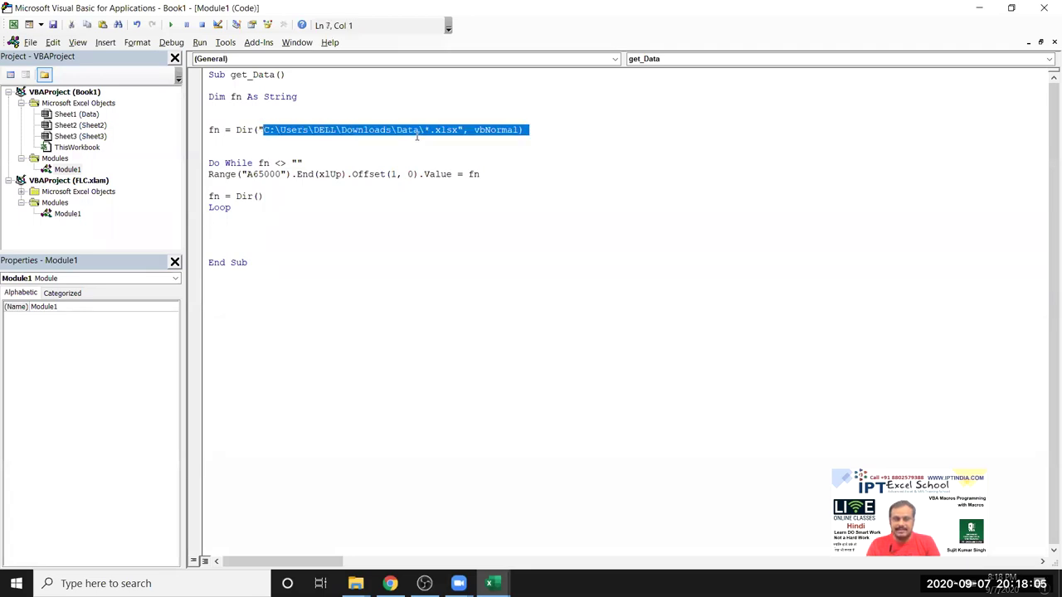
click(256, 164)
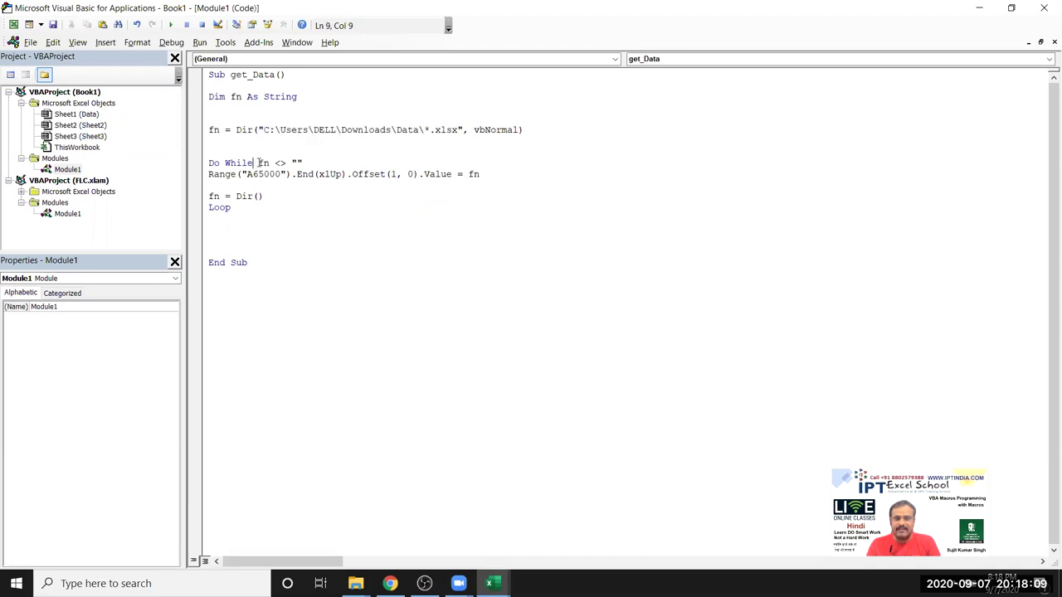
Step: Delete the Range(...).Value = fn statement and start a workbooks.op line in its place
double_click(473, 174)
click(514, 177)
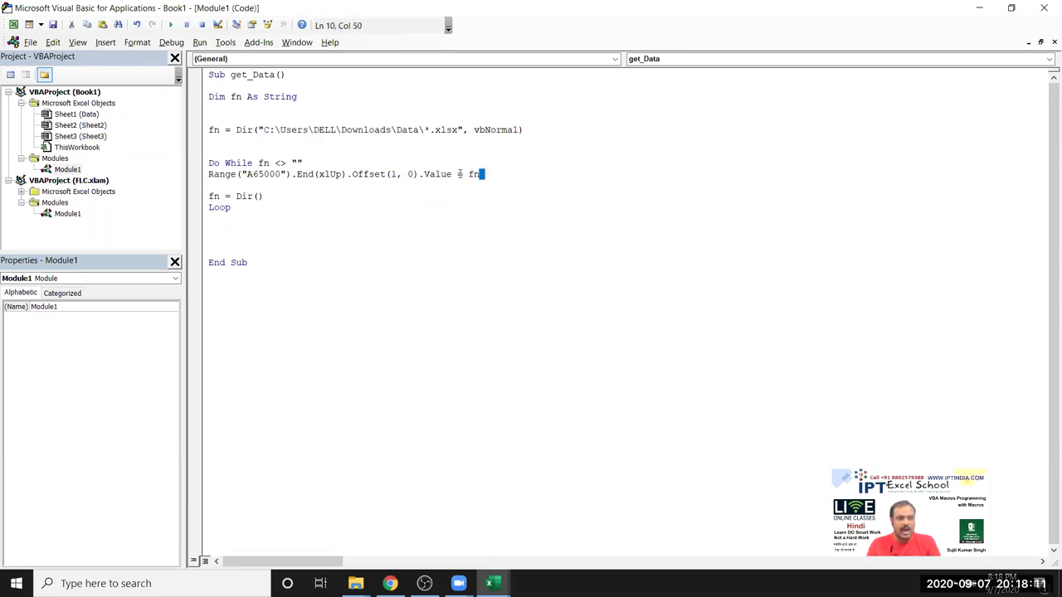
drag(481, 174, 199, 179)
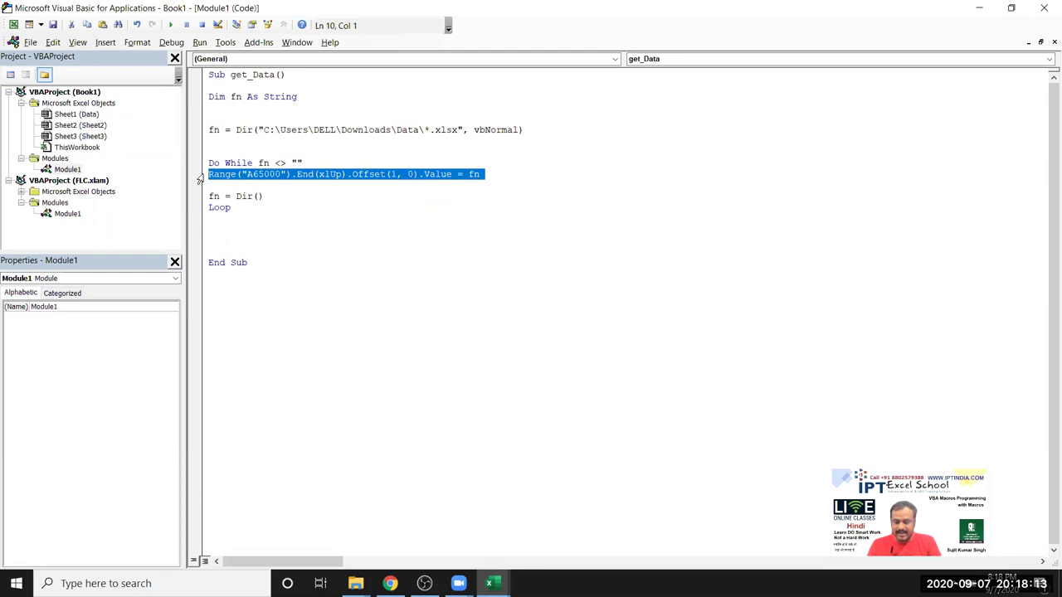
key(Delete)
key(Return)
key(Return)
key(Return)
key(Up)
key(Up)
text(workbooks.op)
Step: Make Workbooks.Open take the copied Data folder path & fn
key(Tab)
click(282, 218)
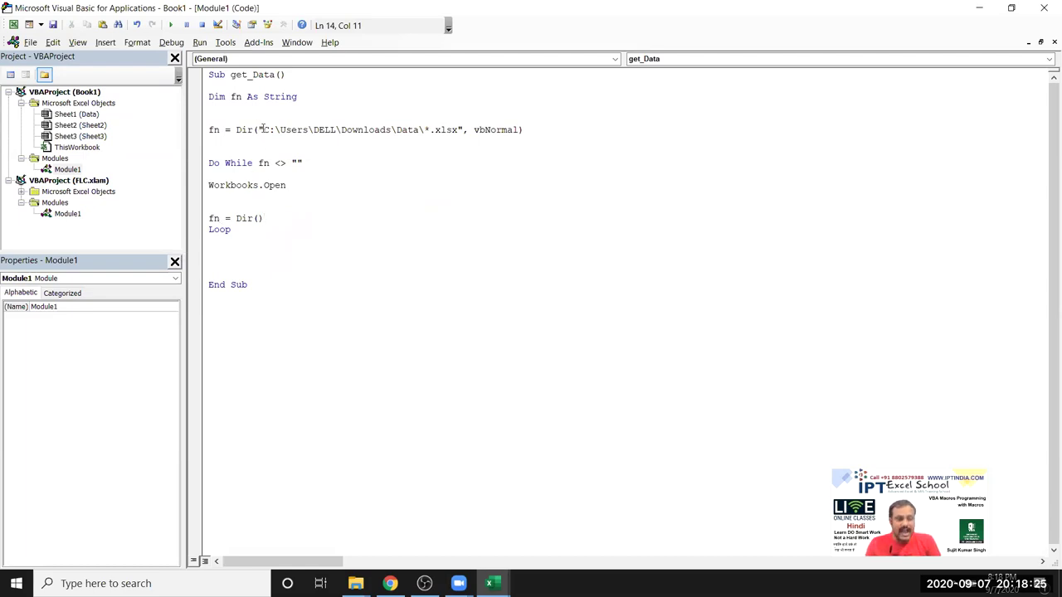
drag(258, 129, 425, 132)
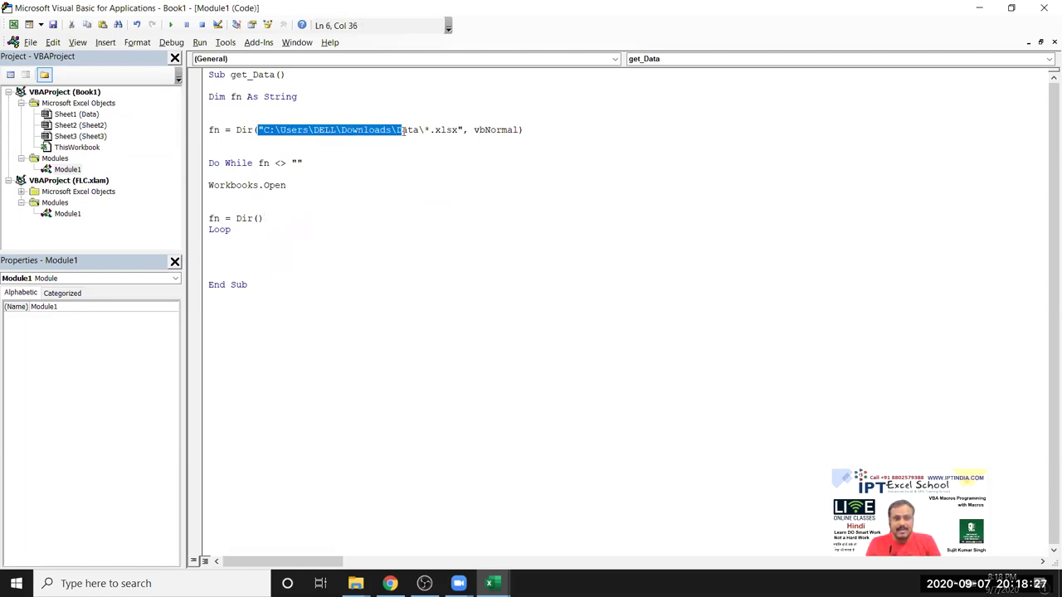
key(ctrl+c)
click(319, 185)
key(ctrl+v)
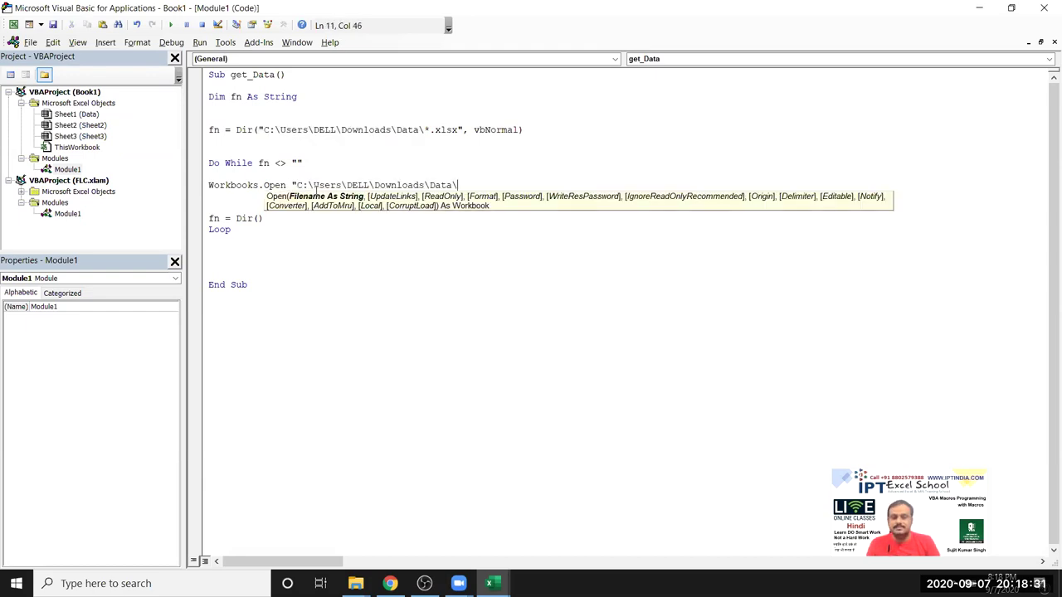
text(" )
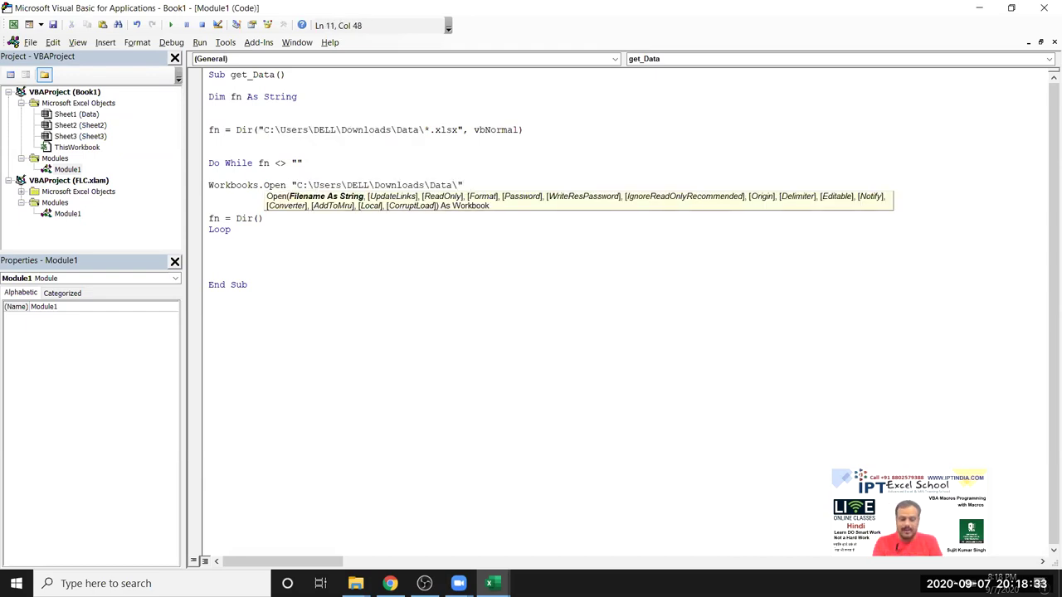
text(& fn)
key(Return)
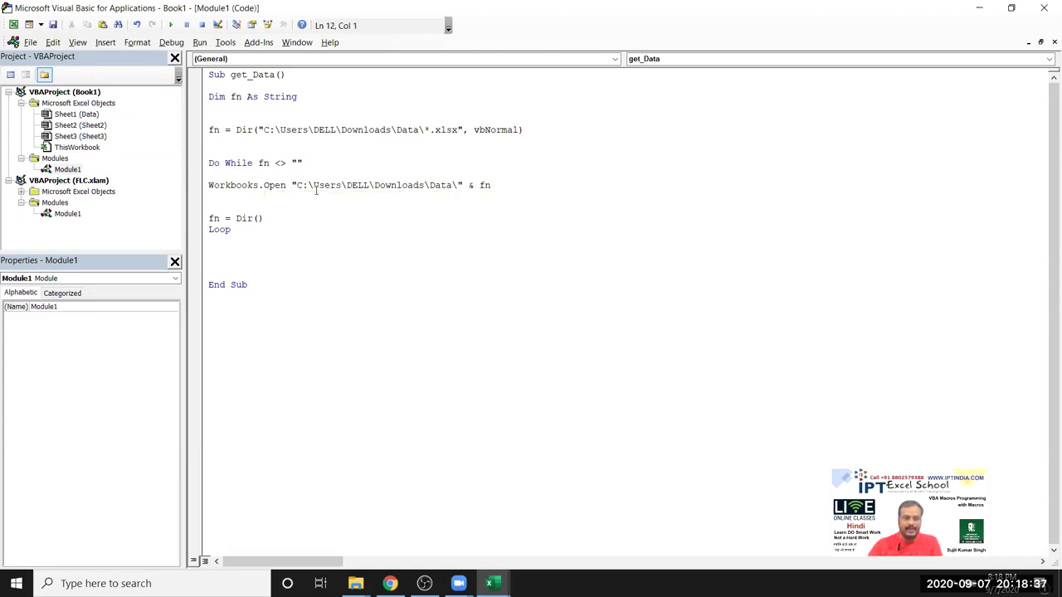
Step: Add a Sheets(i).Select line and begin a range( statement below it
text(sheets)
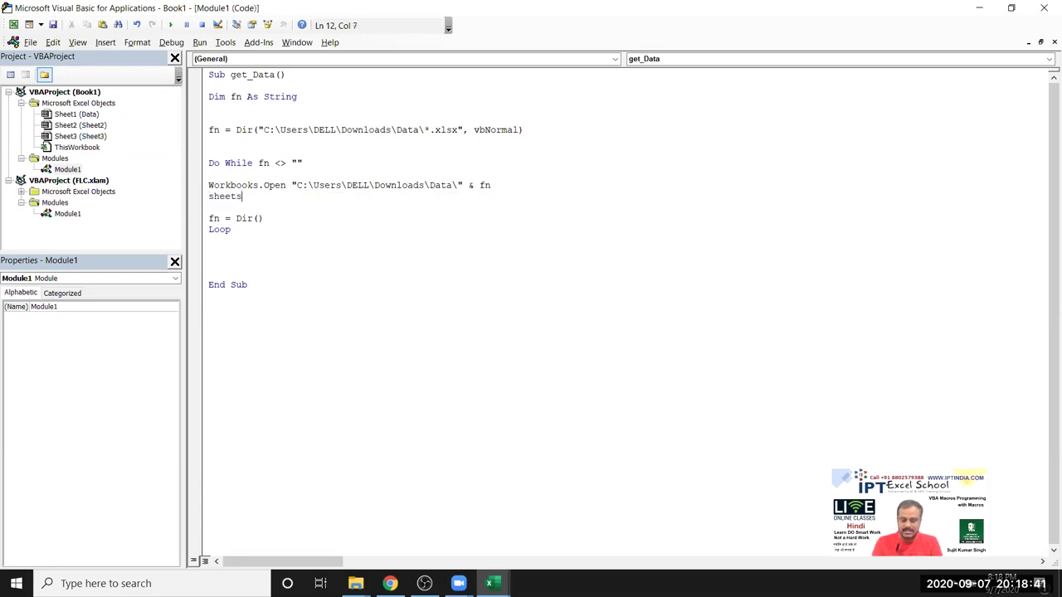
text((i).selec)
key(Return)
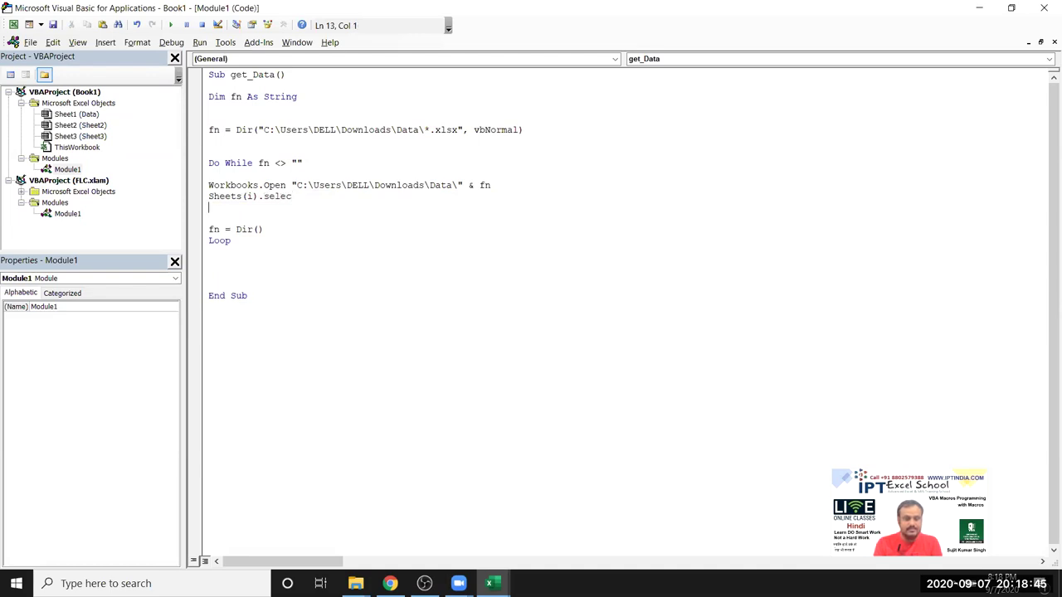
key(BackSpace)
text(t)
key(Return)
text(range)
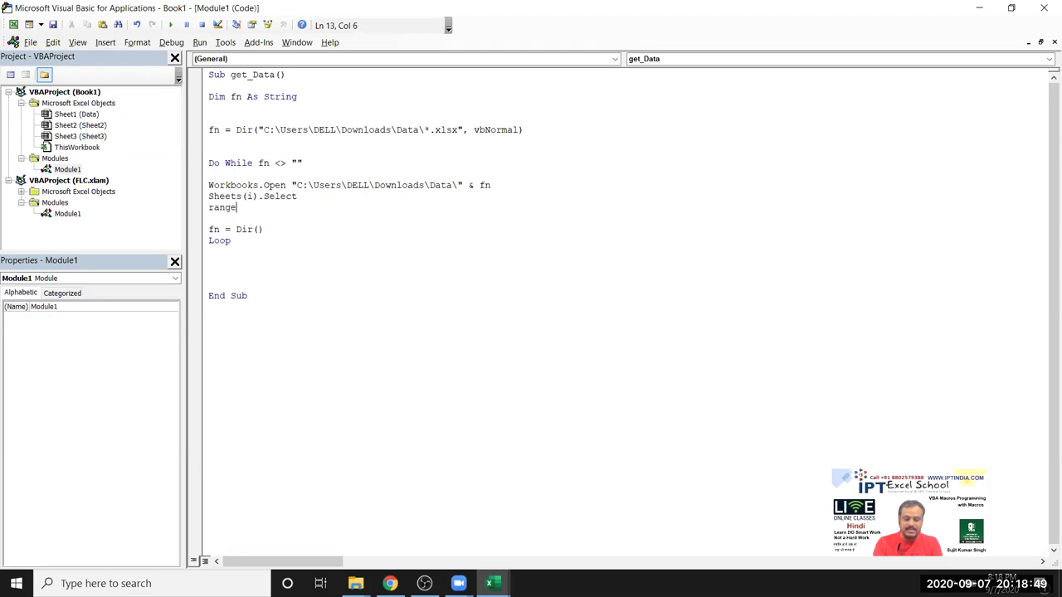
text(()
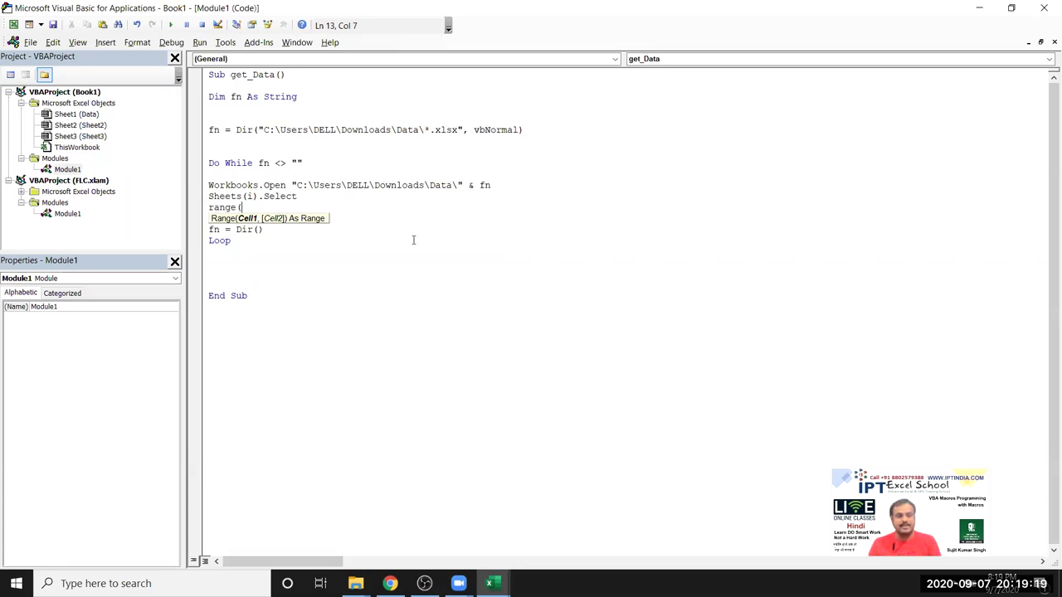
Step: Complete the line as Range("A1").CurrentRegion.Copy and start a new line
text("A)
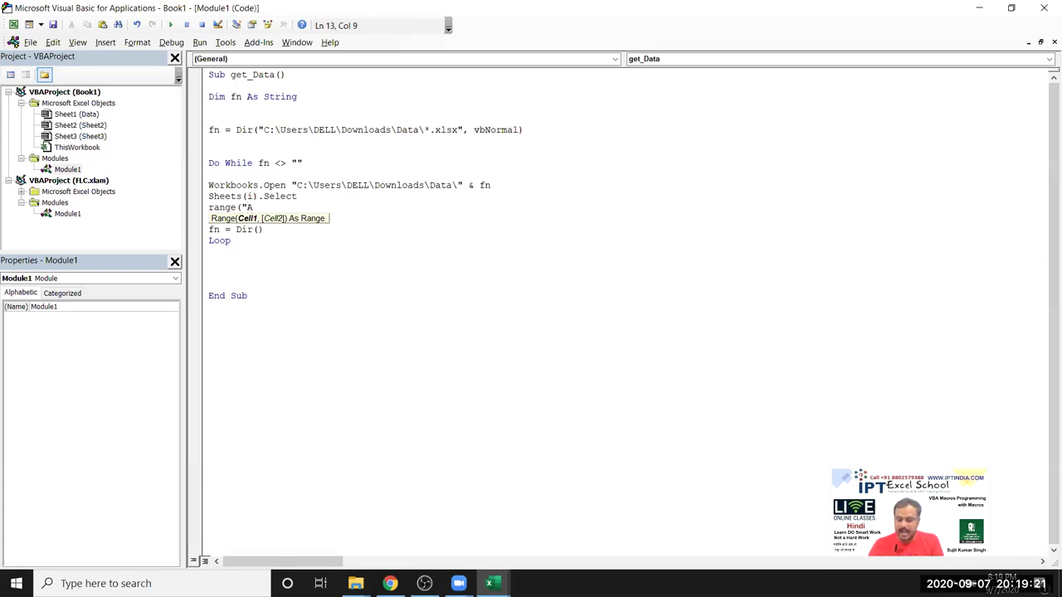
text(1")
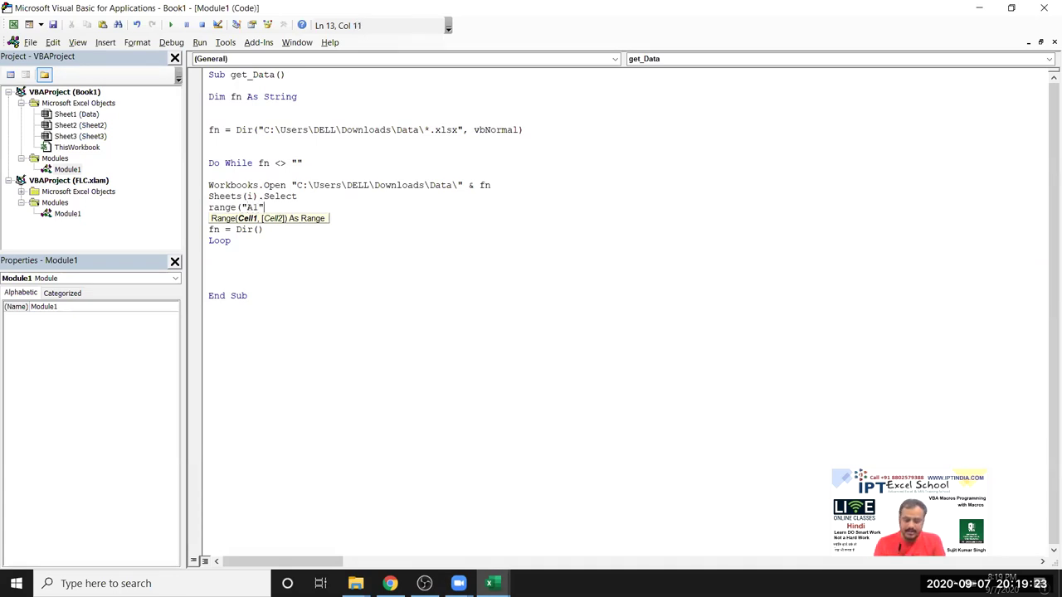
text().)
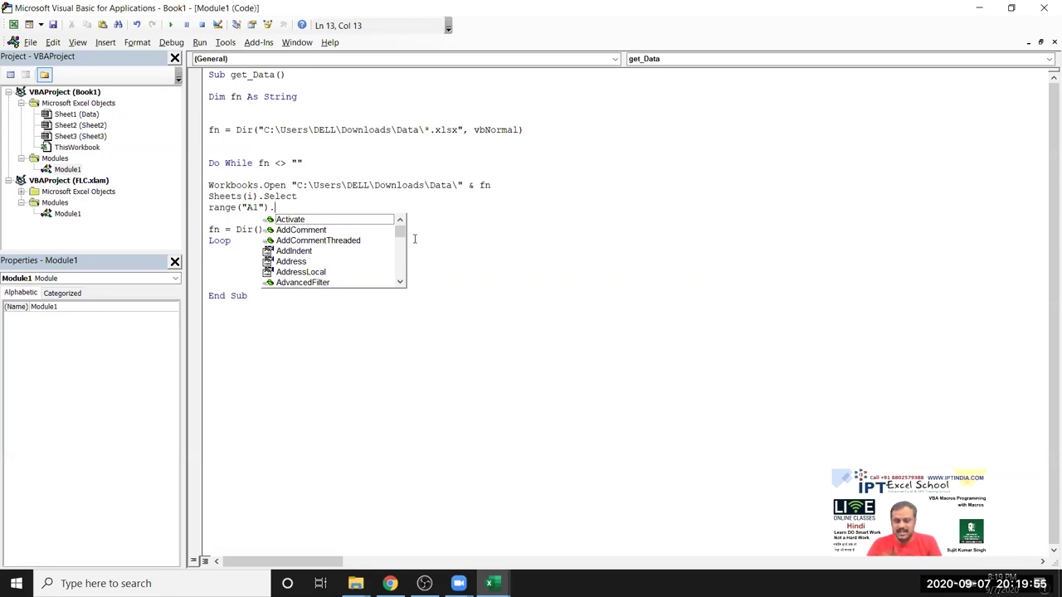
text(cu)
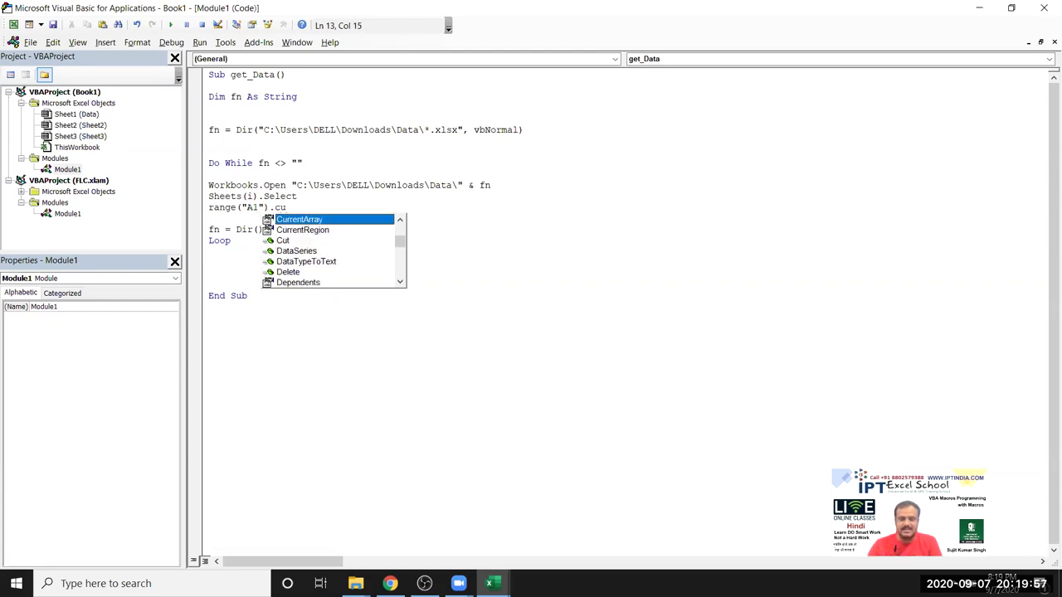
key(Down)
key(Tab)
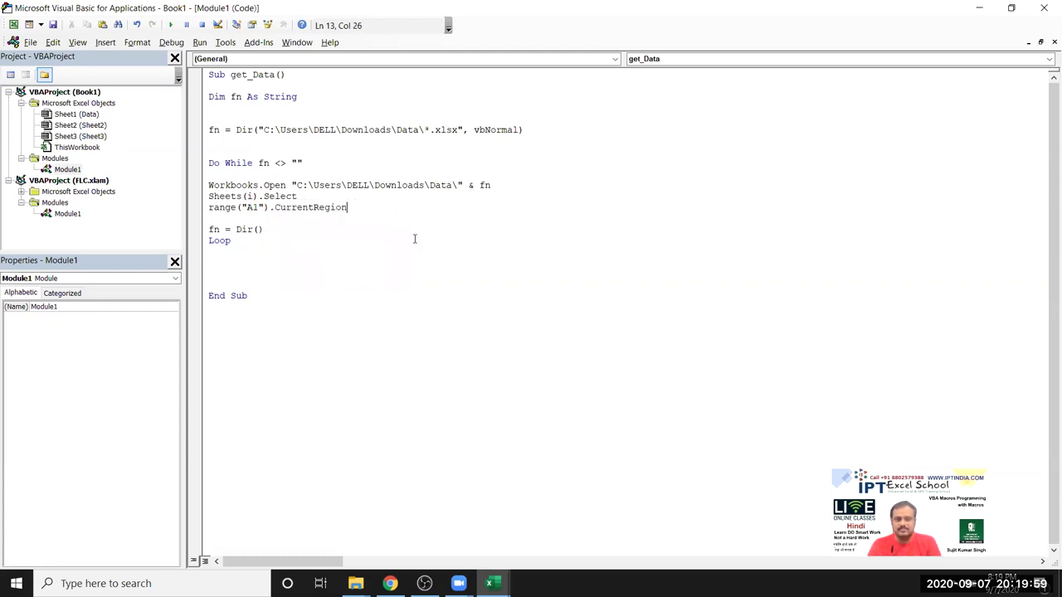
text(.)
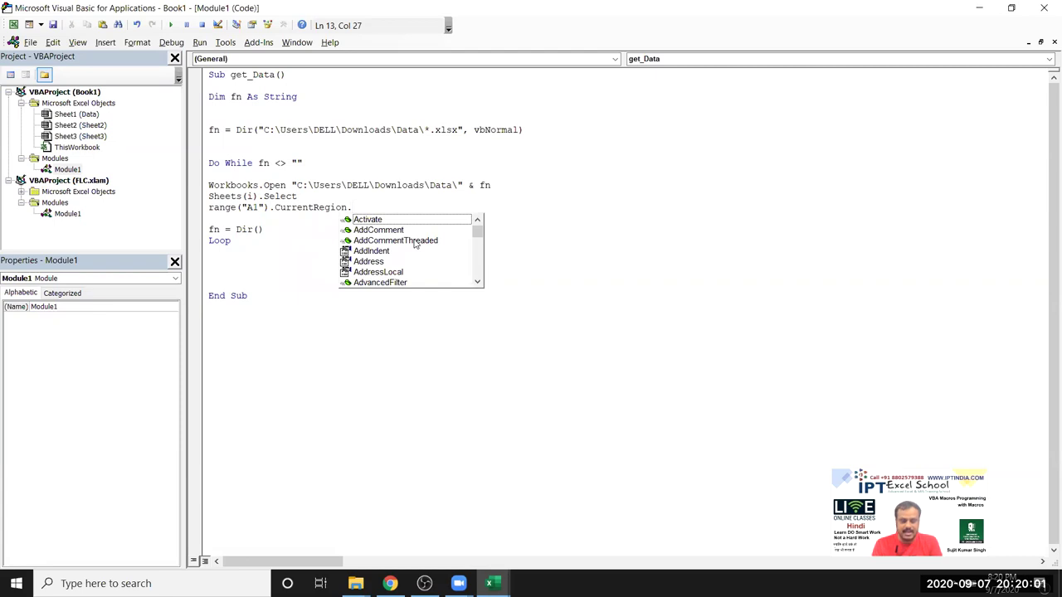
text(copy)
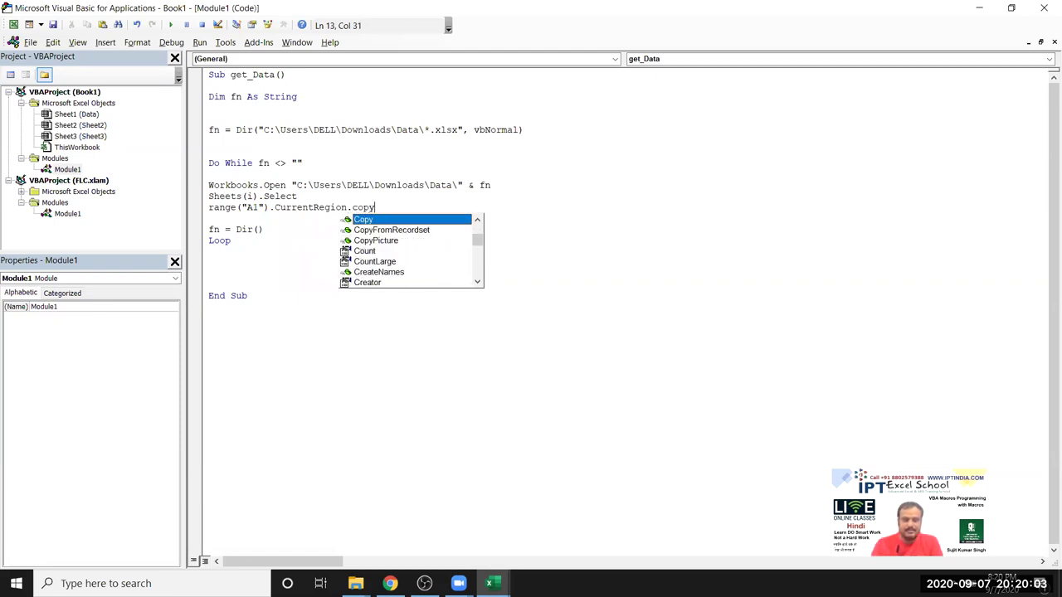
key(Return)
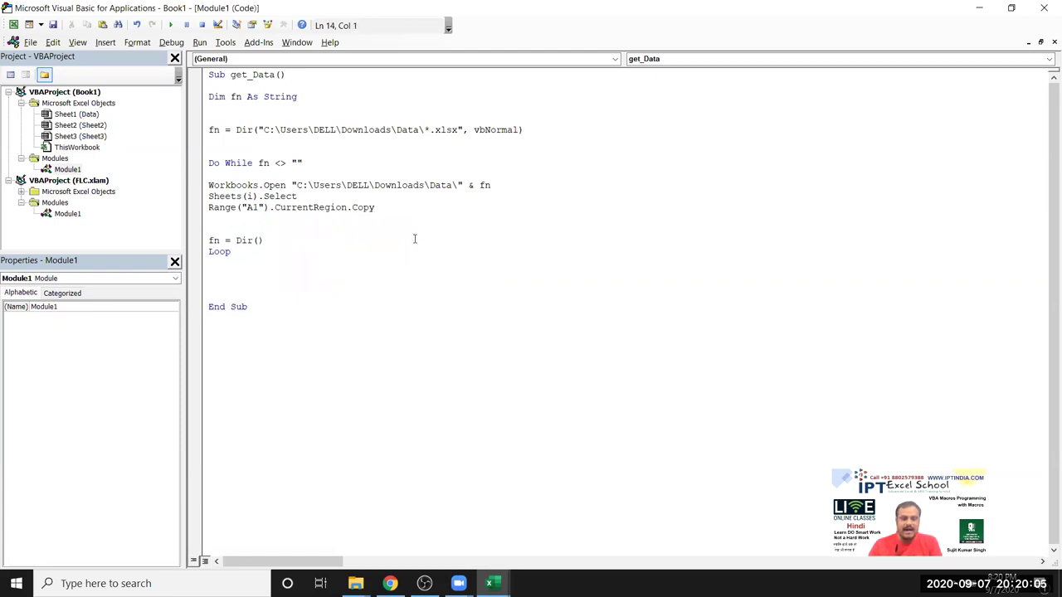
Step: Save the Book1 workbook as the macro-enabled workbook Copyfl
mouse_move(489, 583)
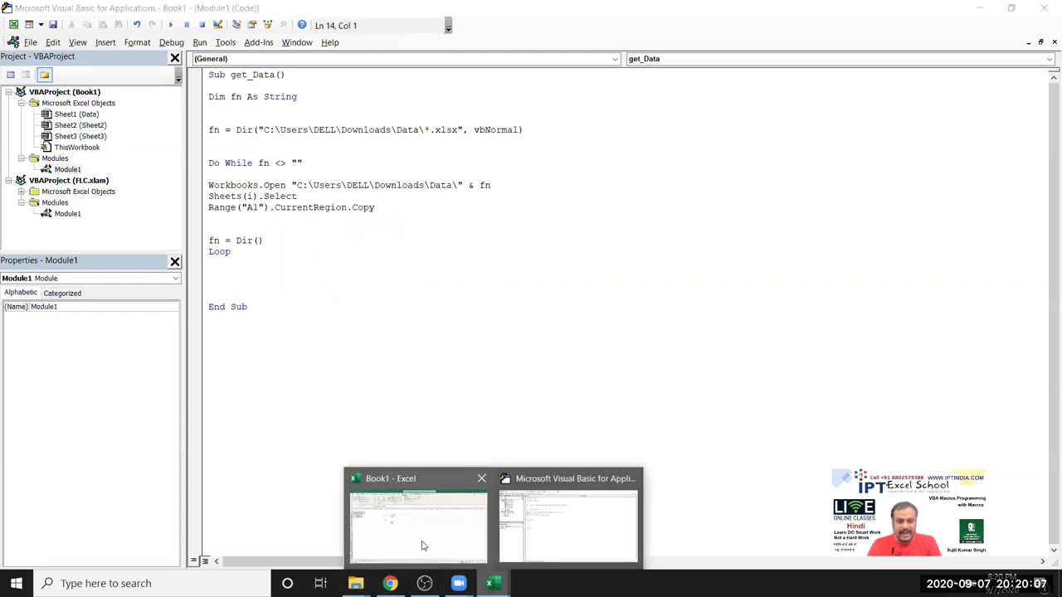
click(425, 546)
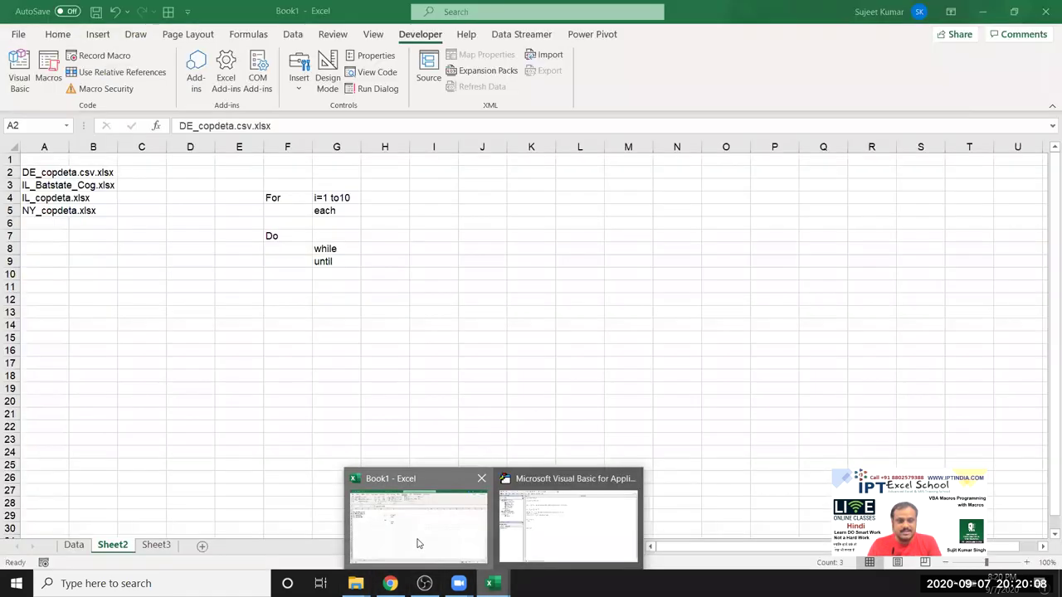
click(19, 34)
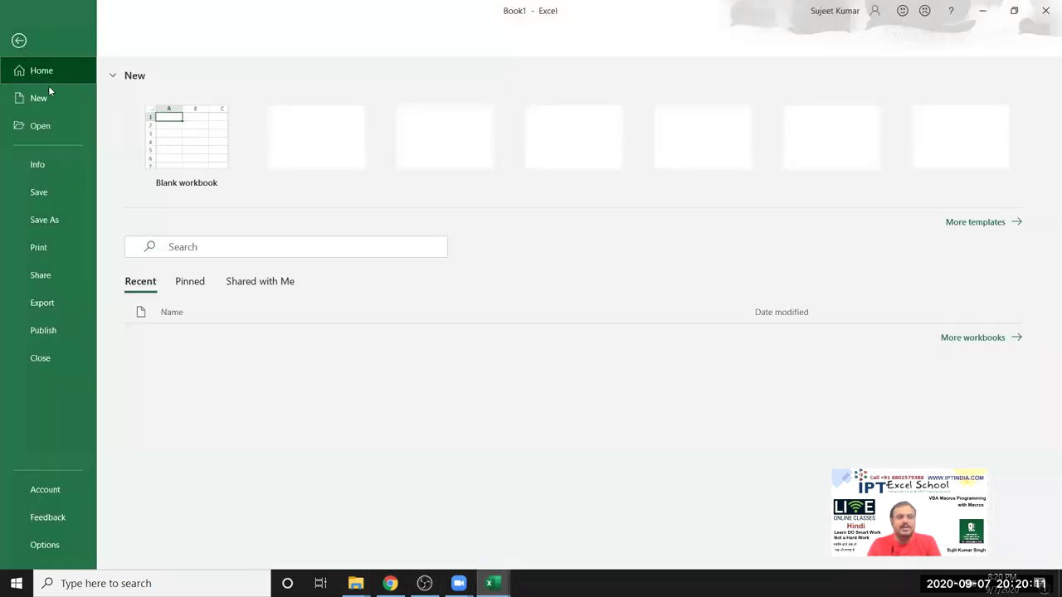
click(58, 224)
click(199, 280)
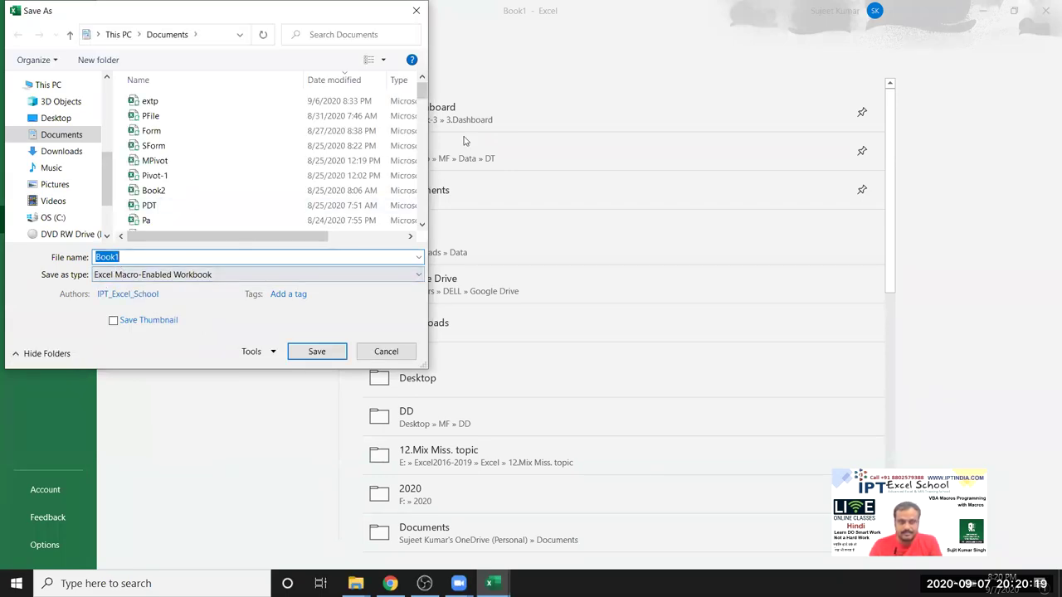
text(Copy)
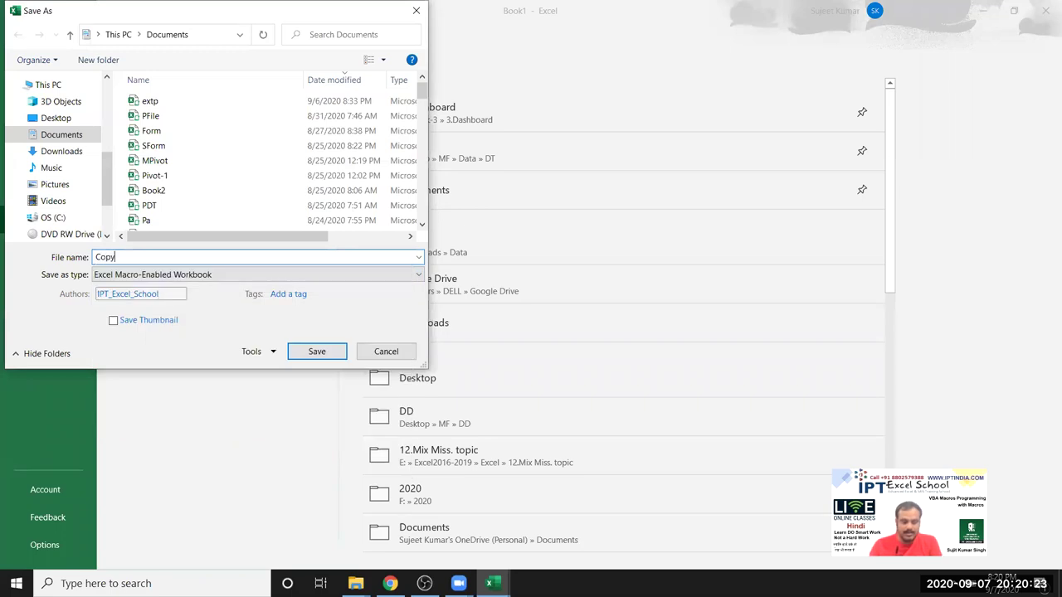
text(fi)
click(325, 360)
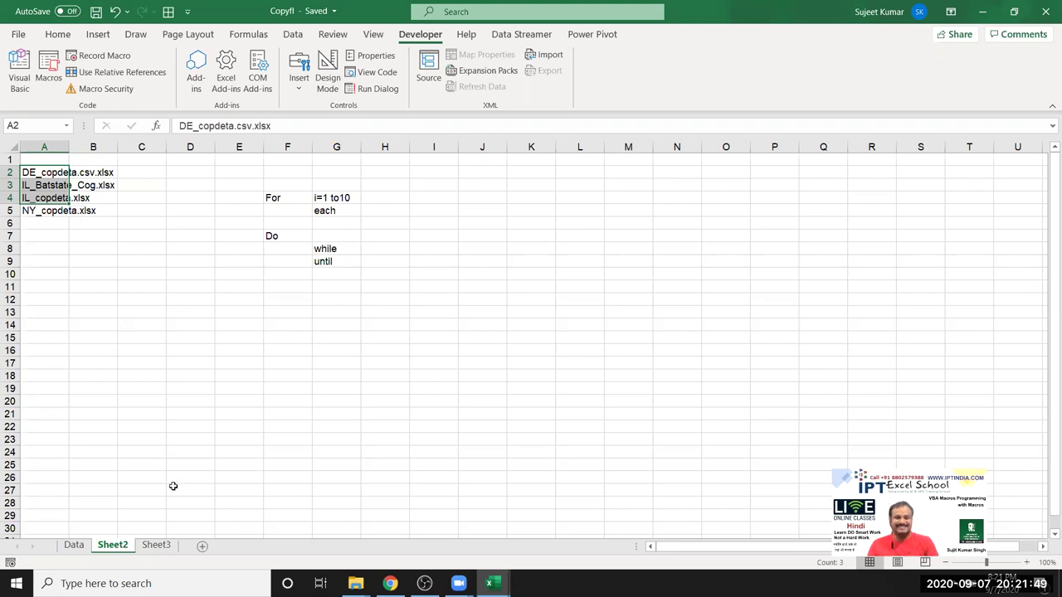
Step: Select the data block A1 through H13 to show what CurrentRegion covers
click(147, 322)
click(54, 157)
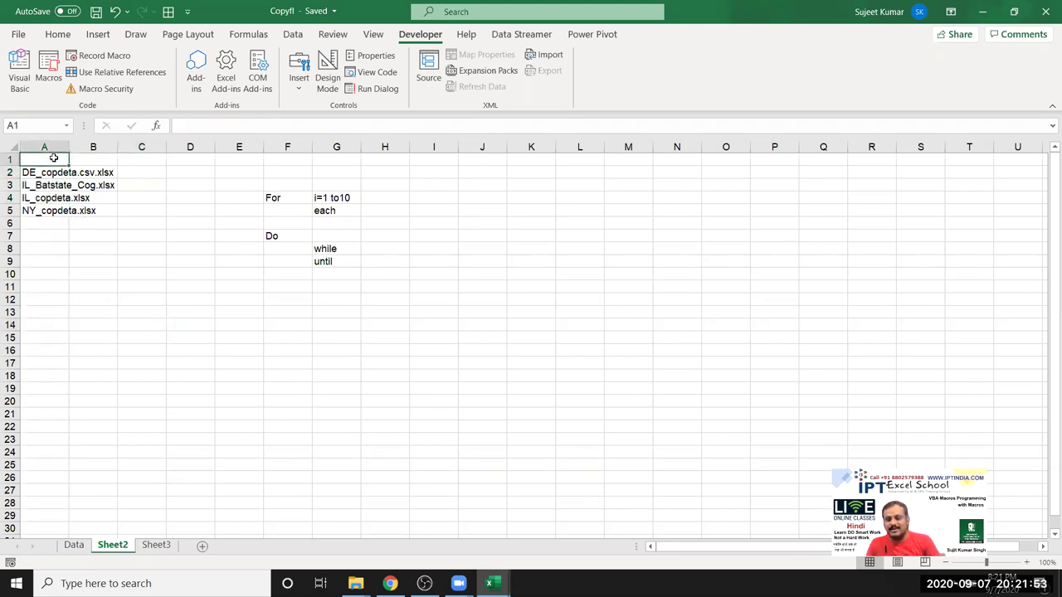
mouse_move(365, 316)
mouse_down()
mouse_move(295, 253)
mouse_move(28, 156)
mouse_up()
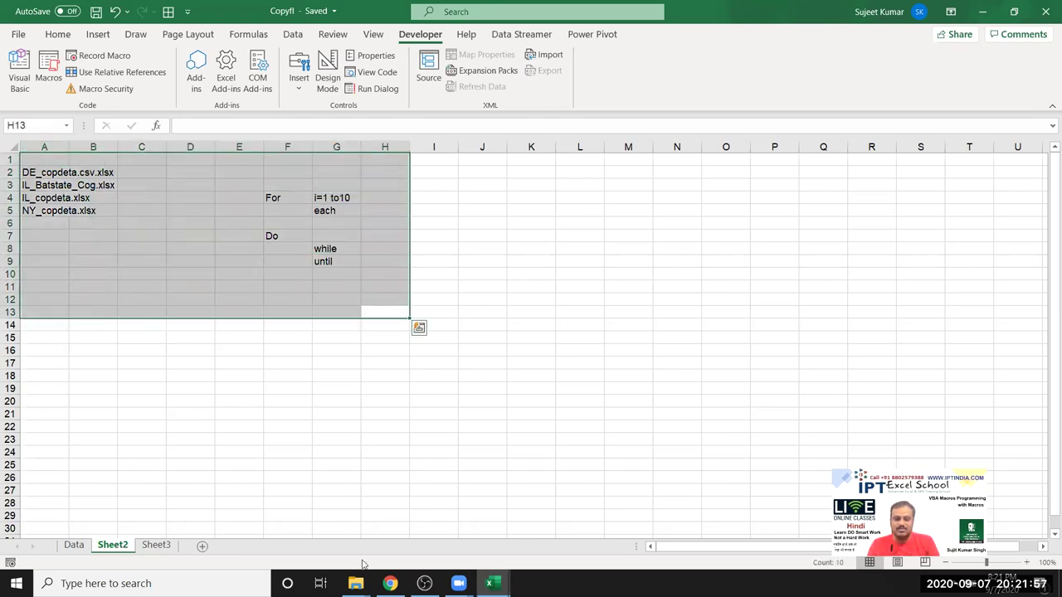
click(390, 583)
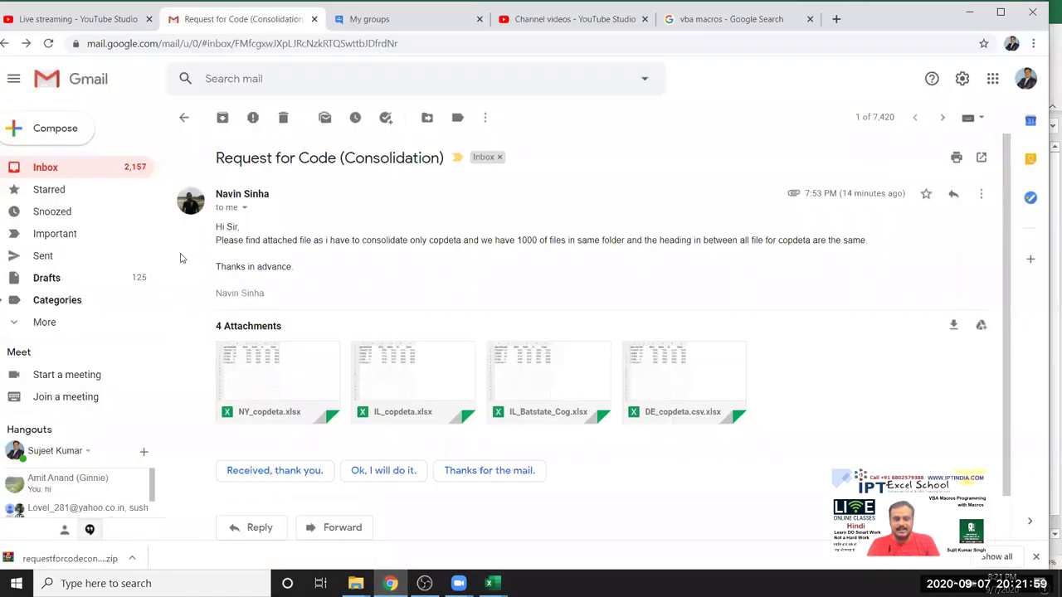
Step: Glance at the Zoom notification email, then return to the Gmail inbox list
click(57, 168)
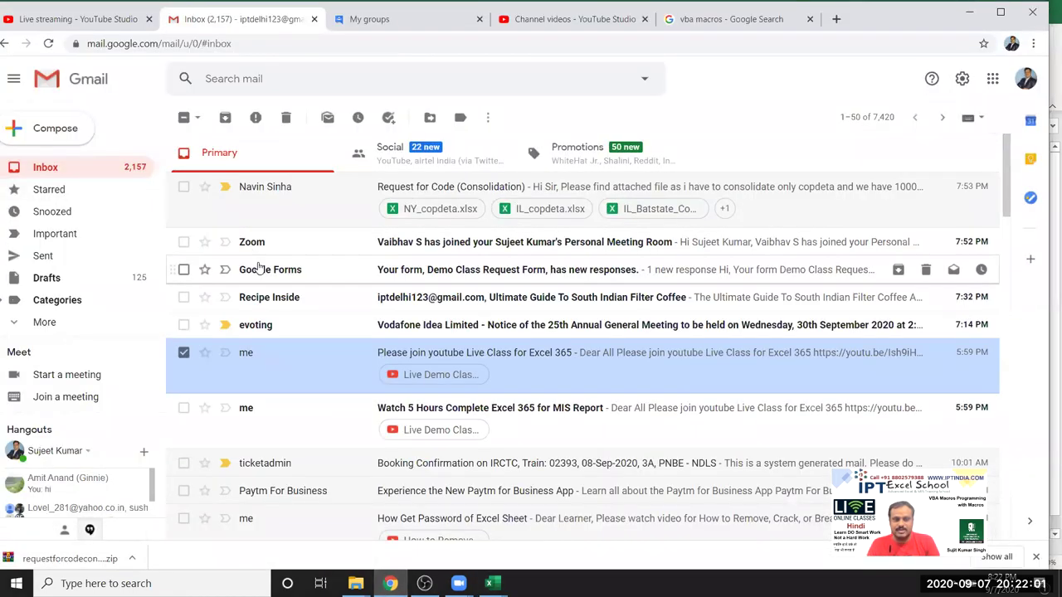
click(413, 252)
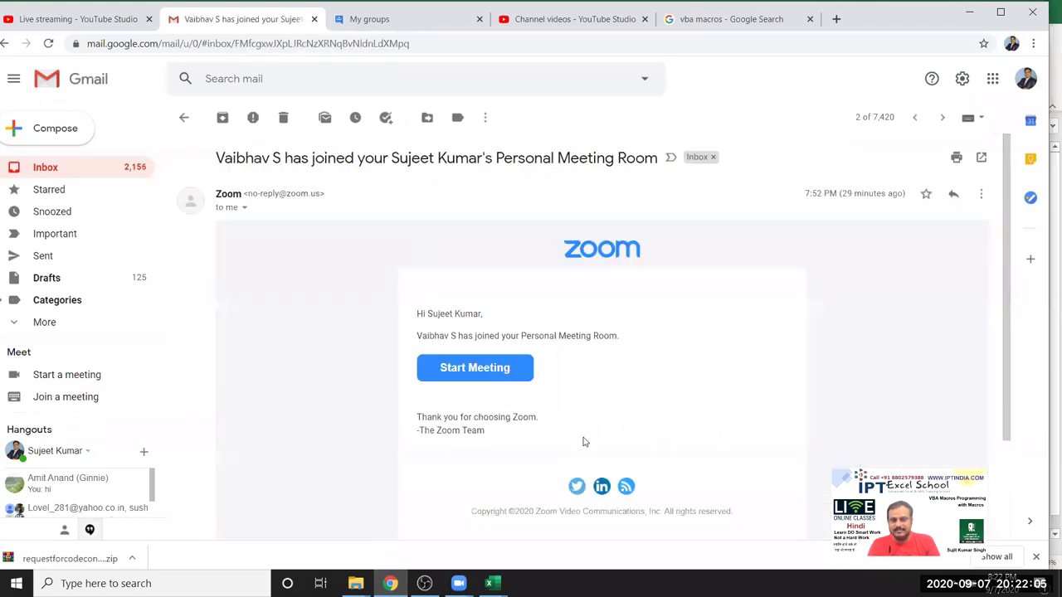
drag(618, 337, 261, 314)
click(239, 316)
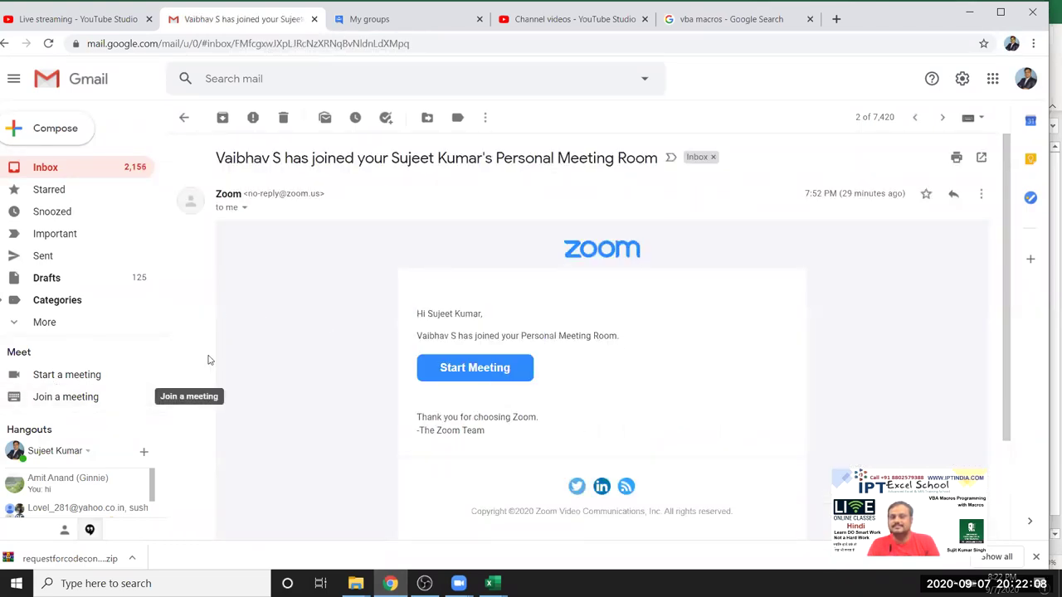
click(78, 168)
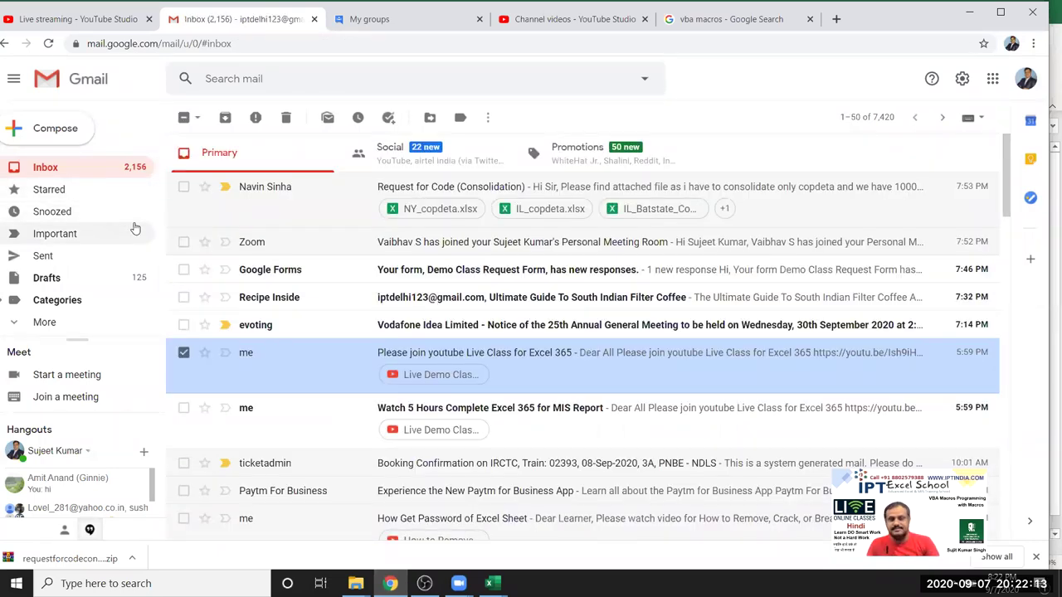
Step: Show the desktop, restore the Gmail inbox, and look over the open Excel windows
key(super+d)
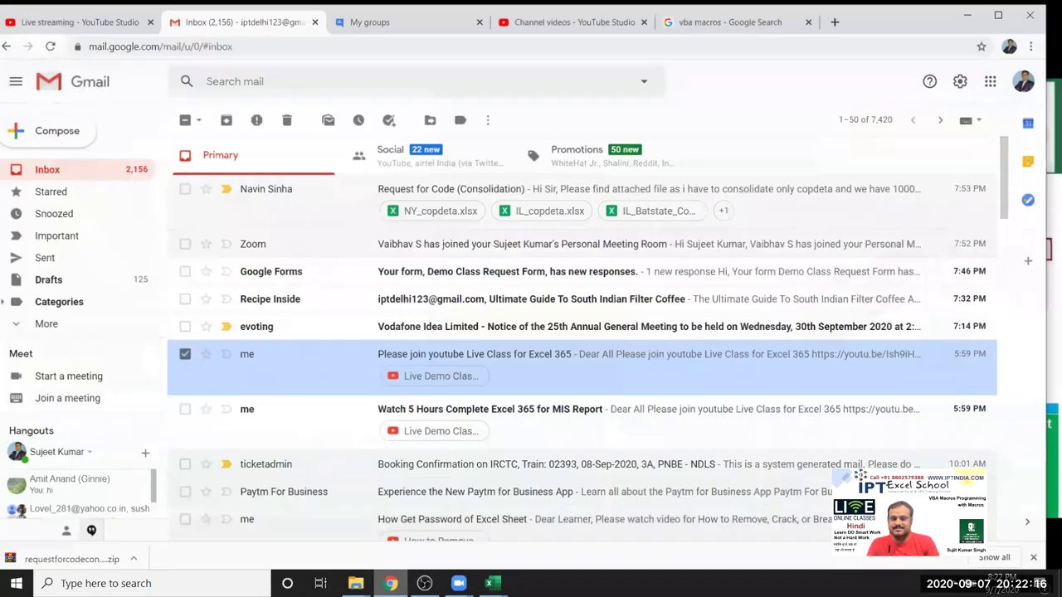
click(390, 583)
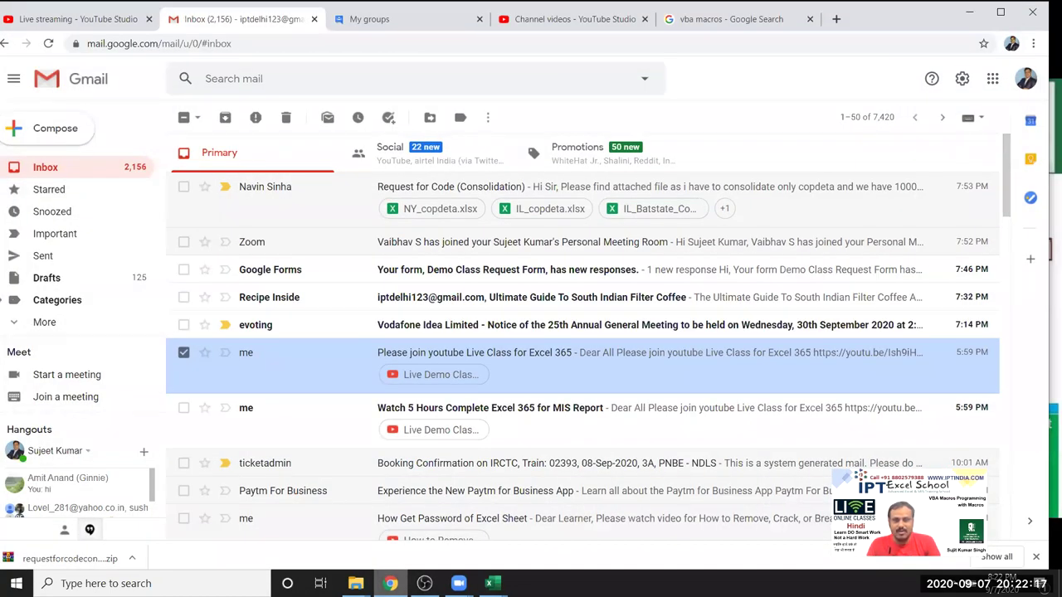
click(490, 583)
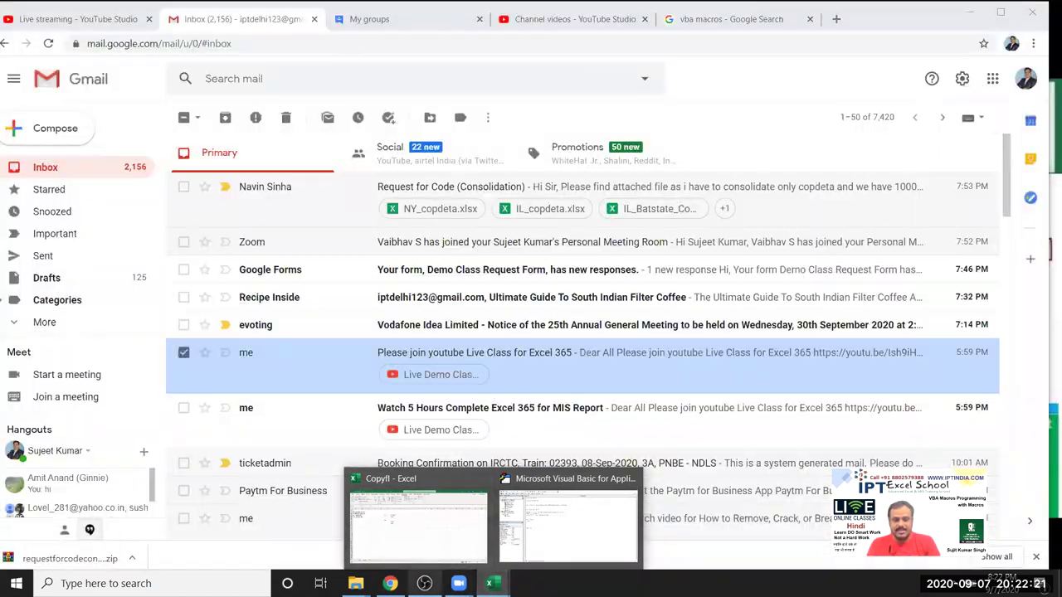
mouse_move(355, 583)
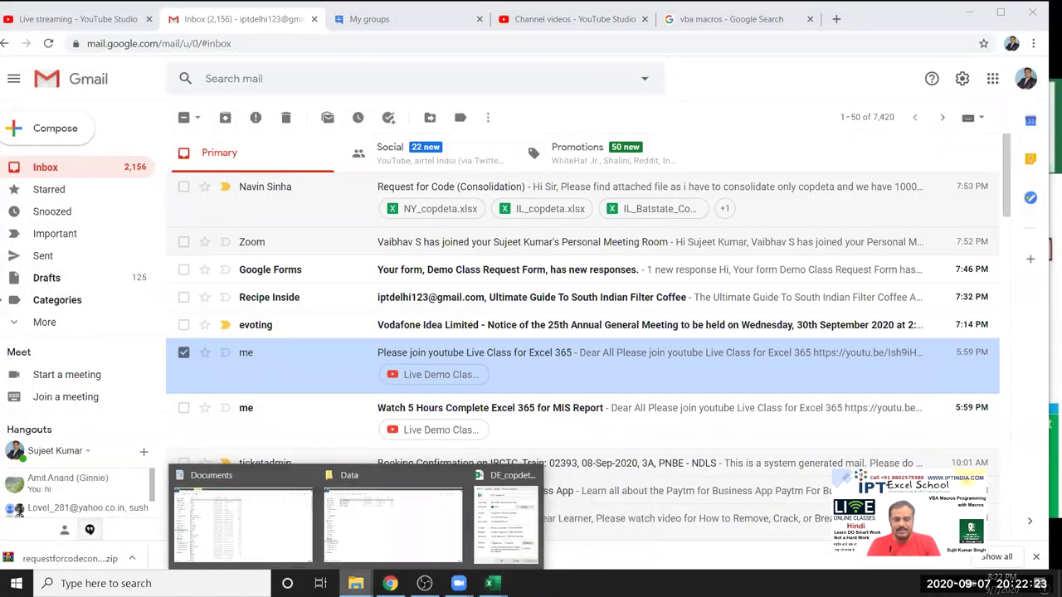
Step: Bring up the Downloads\Data folder and highlight its four copdeta source files
click(396, 547)
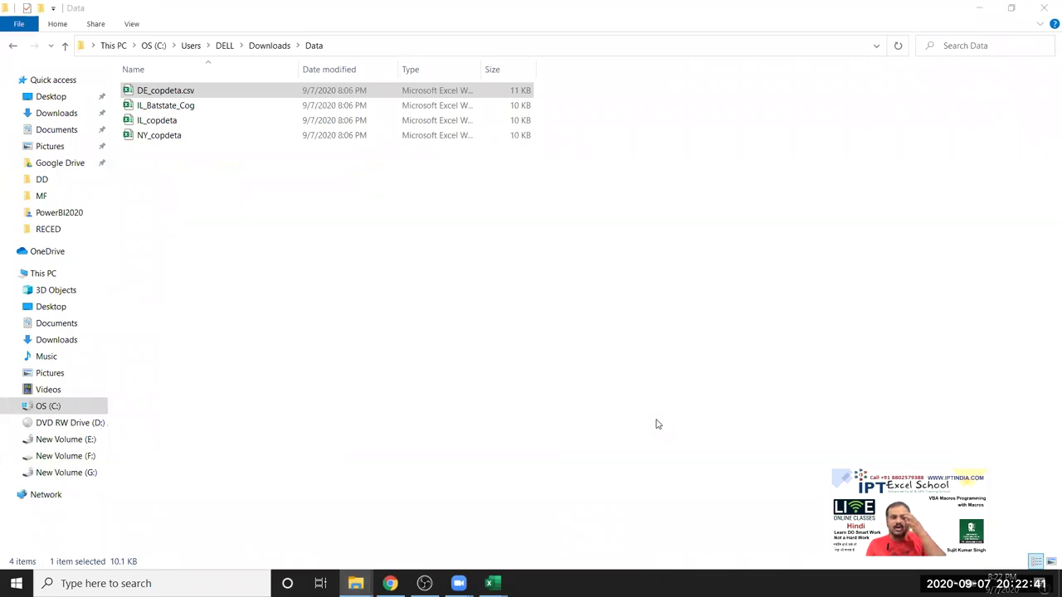
drag(634, 219, 93, 70)
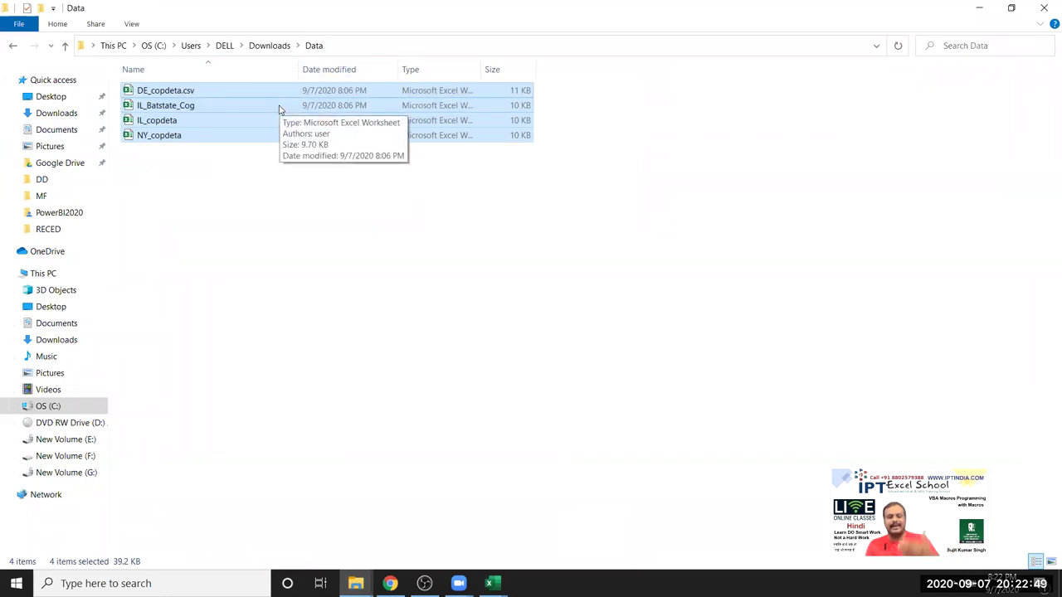
click(301, 253)
mouse_move(490, 583)
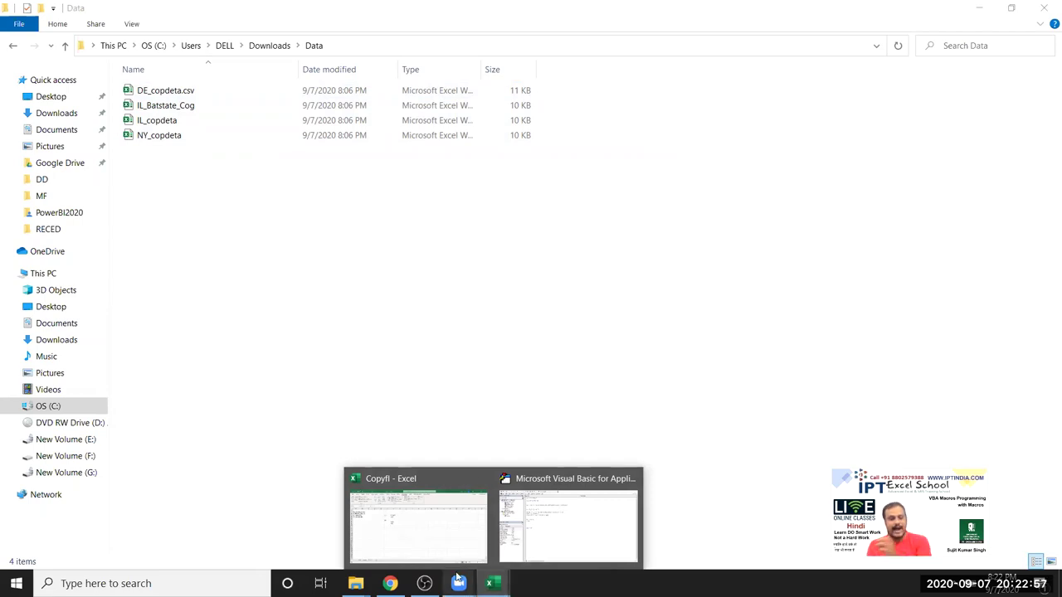
Step: Show Copyfl's Data sheet headers operatore through Site_Name in A1:G2, then return to the code
click(427, 540)
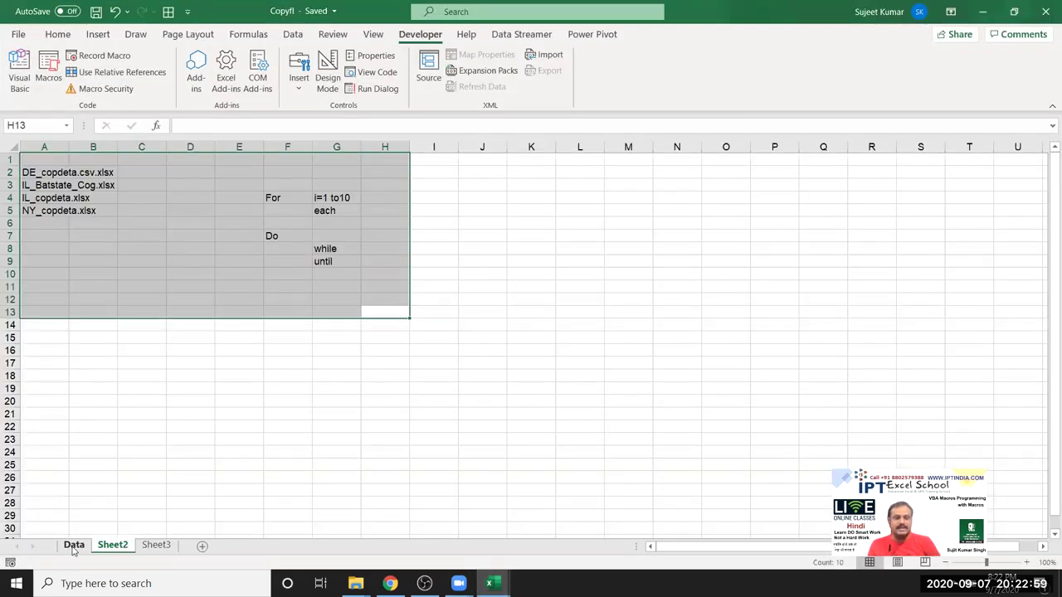
click(74, 545)
drag(38, 172, 329, 151)
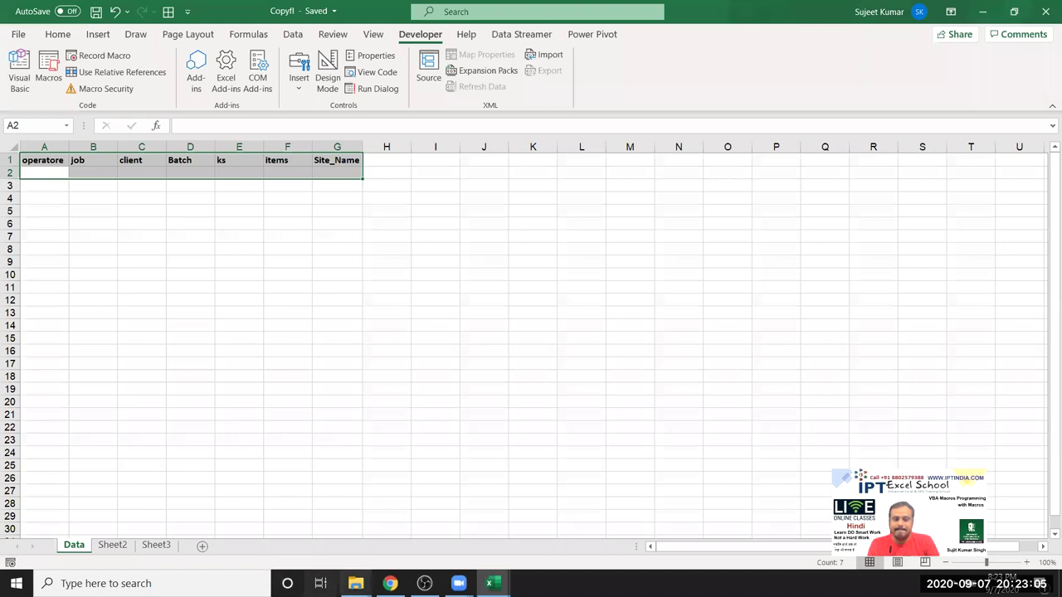
mouse_move(489, 583)
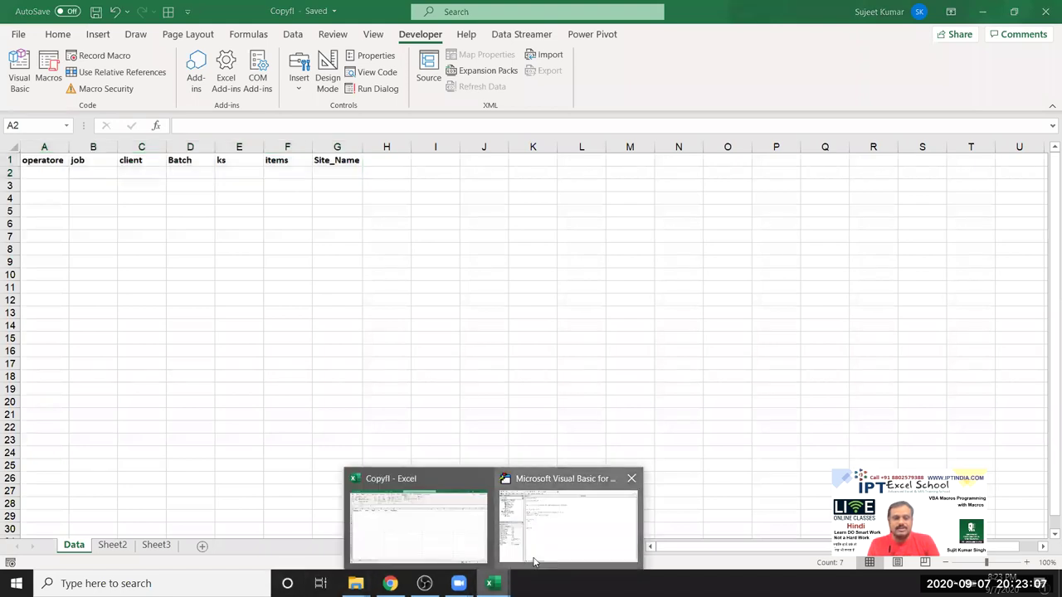
click(564, 519)
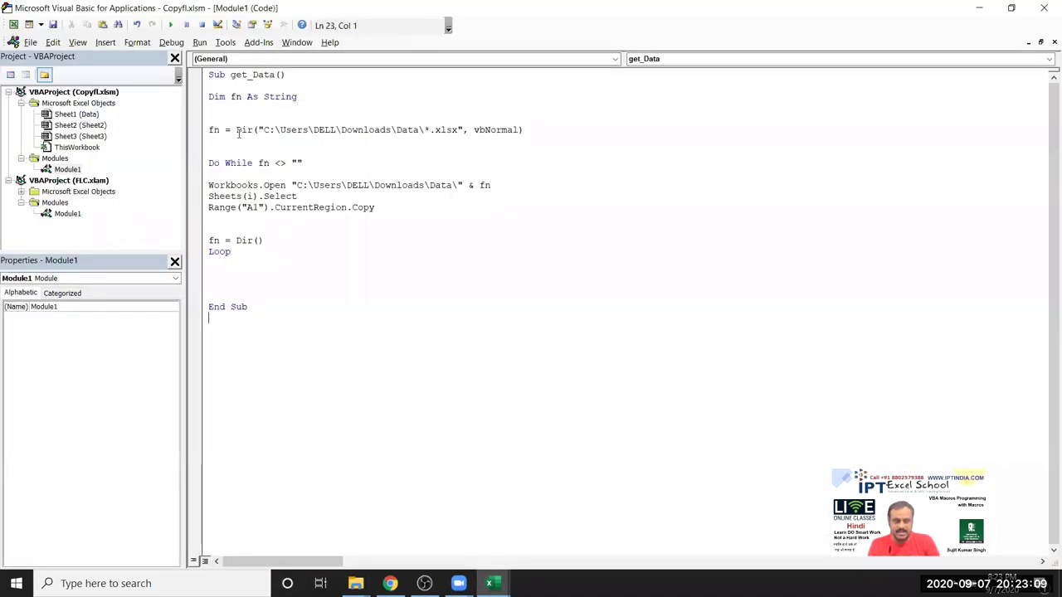
Step: Walk through the Dir call's Data folder path, *.xlsx pattern, and fn in the loop condition
drag(236, 129, 424, 129)
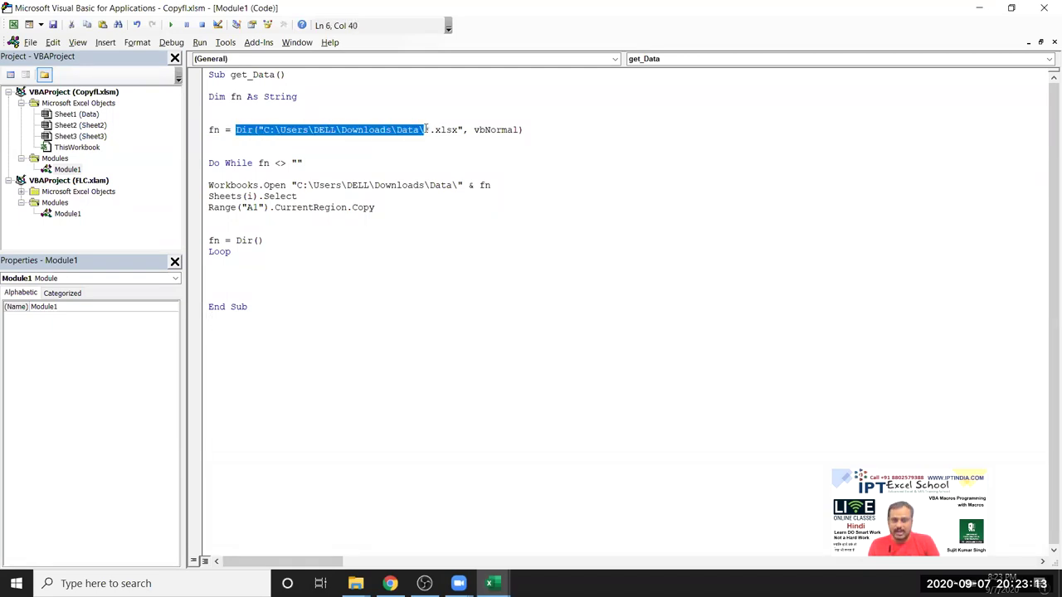
key(Down)
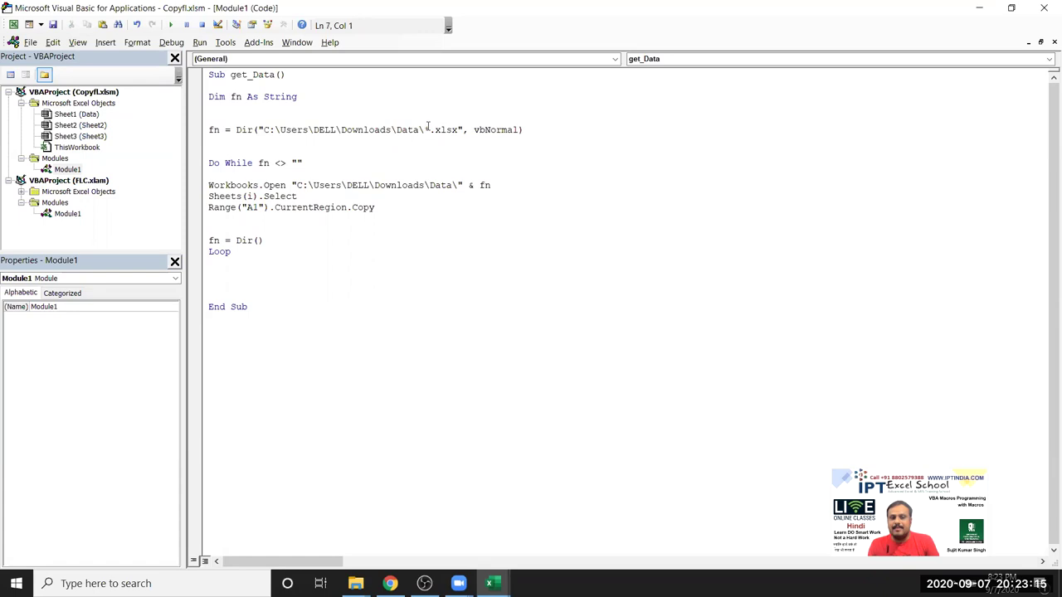
drag(424, 130, 458, 130)
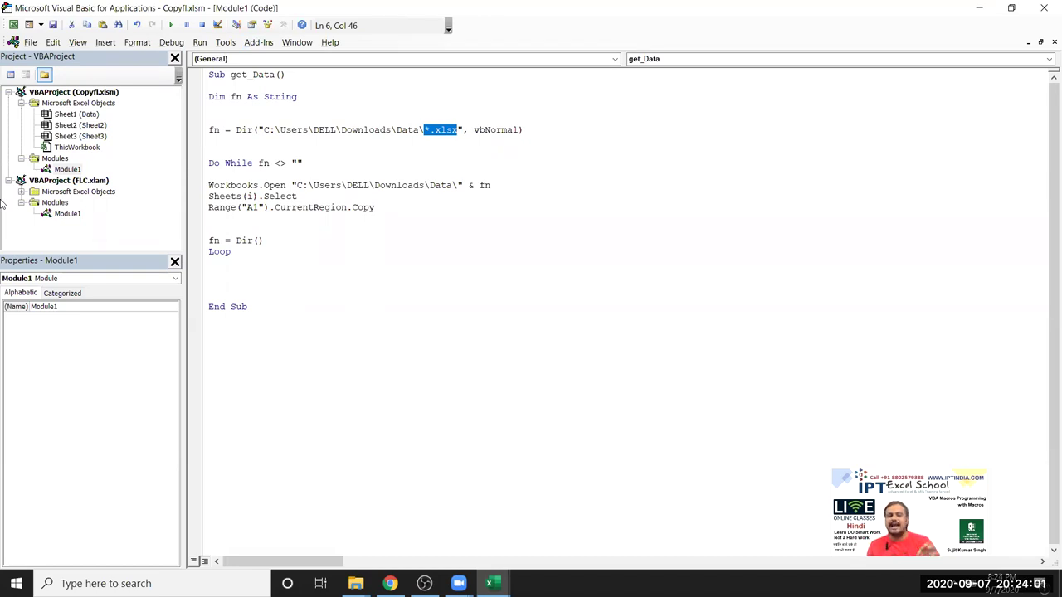
double_click(241, 130)
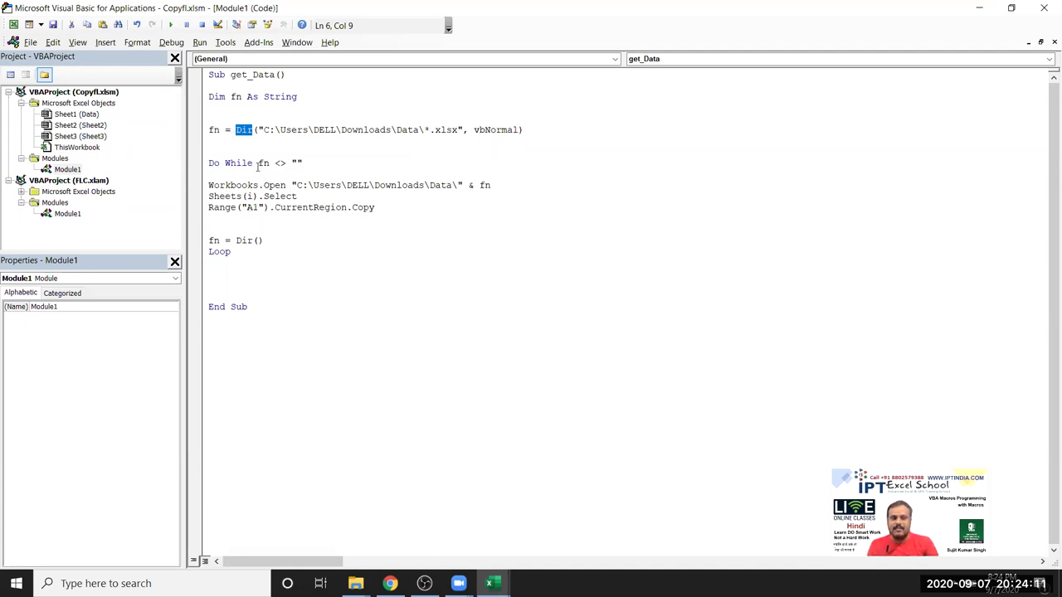
drag(258, 165, 272, 161)
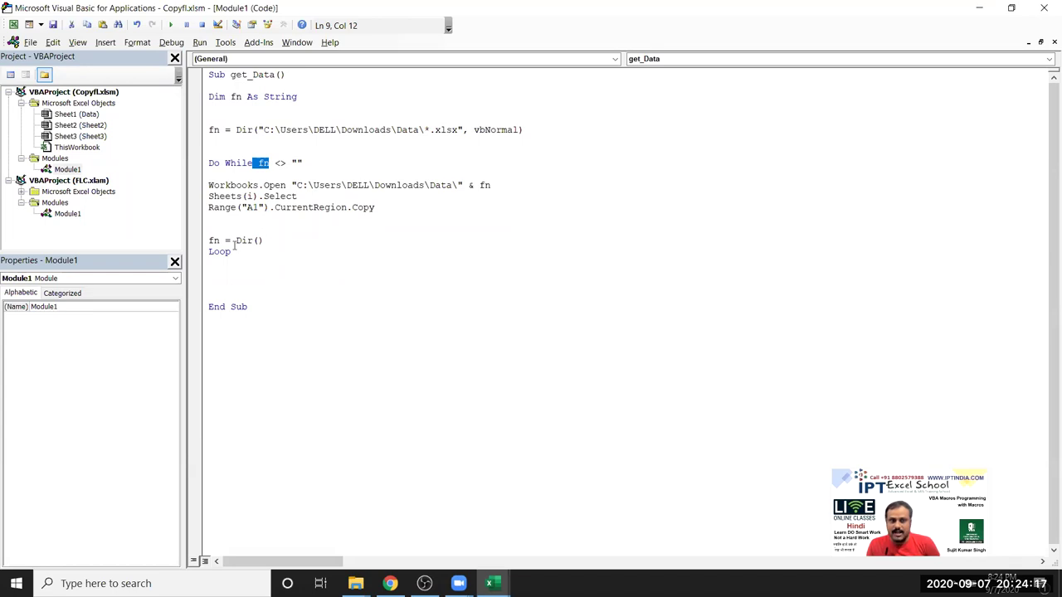
drag(220, 241, 207, 240)
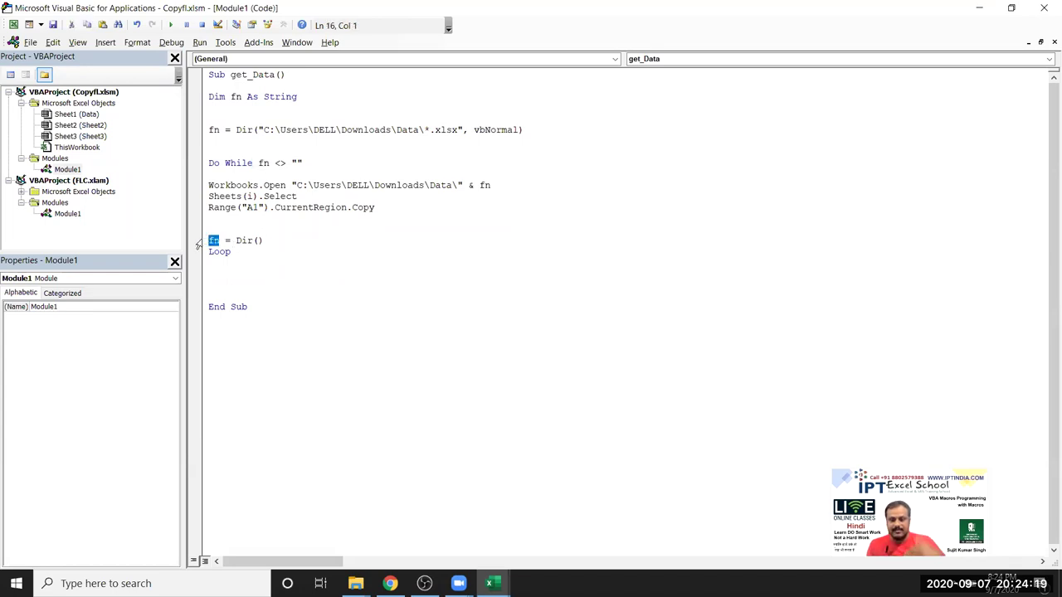
Step: Highlight the Workbooks.Open line and the Dir() call in fn = Dir() to explain them
click(497, 185)
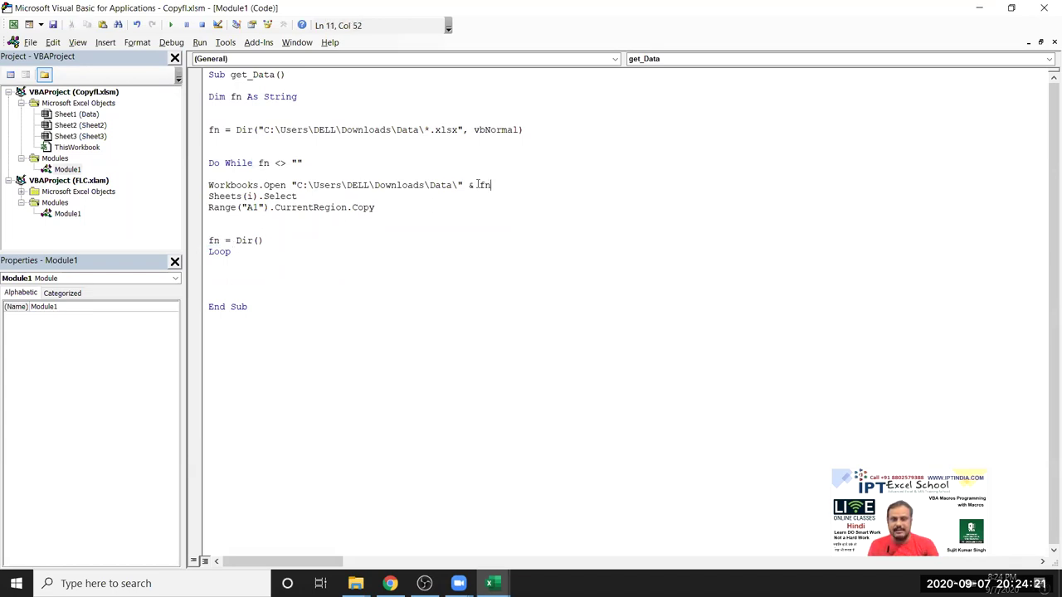
drag(478, 184, 197, 193)
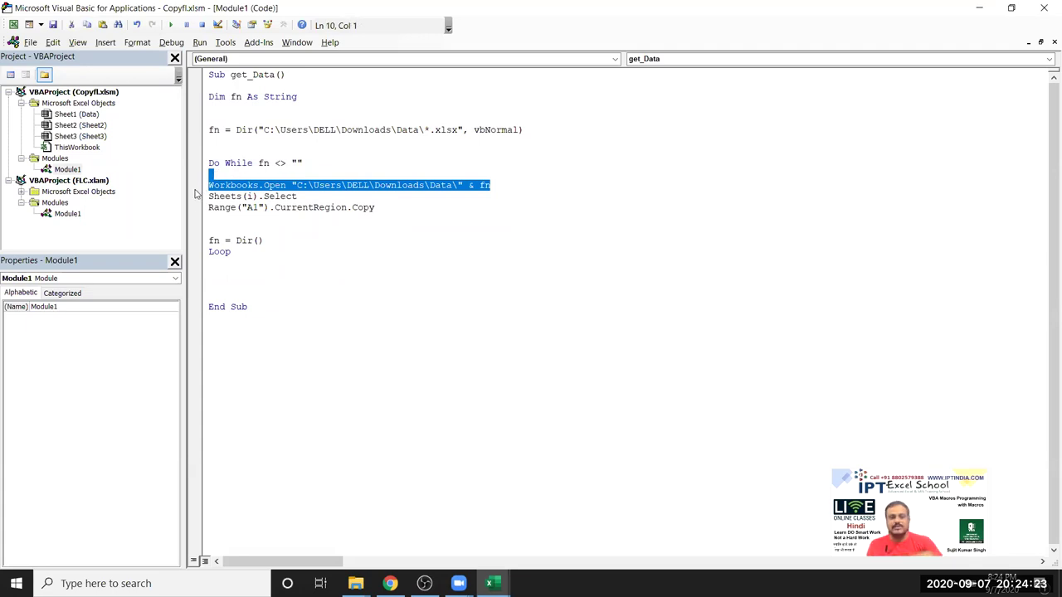
click(220, 240)
drag(264, 241, 228, 241)
click(213, 239)
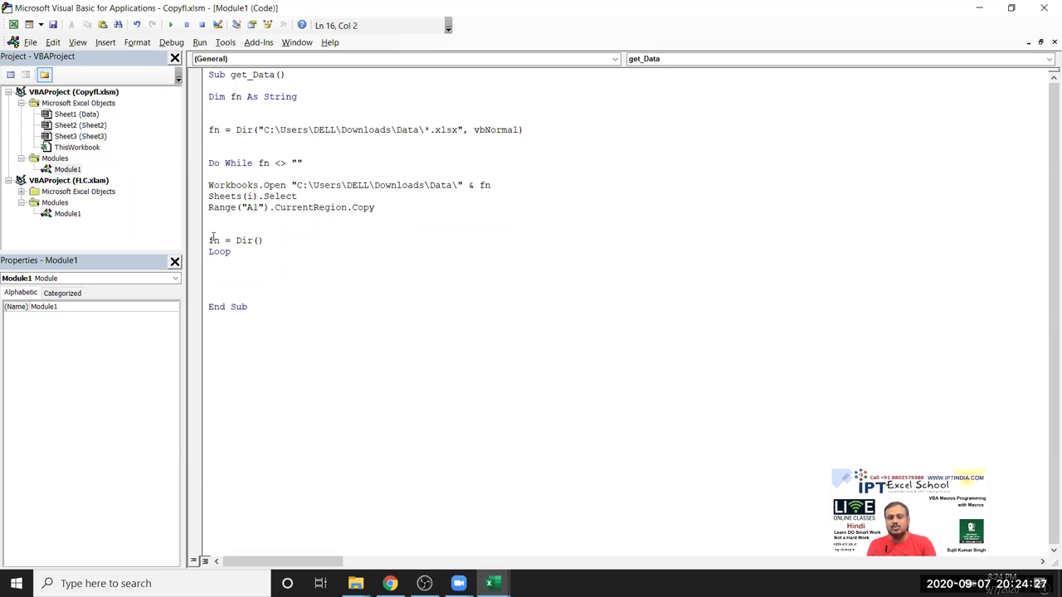
drag(208, 175, 214, 215)
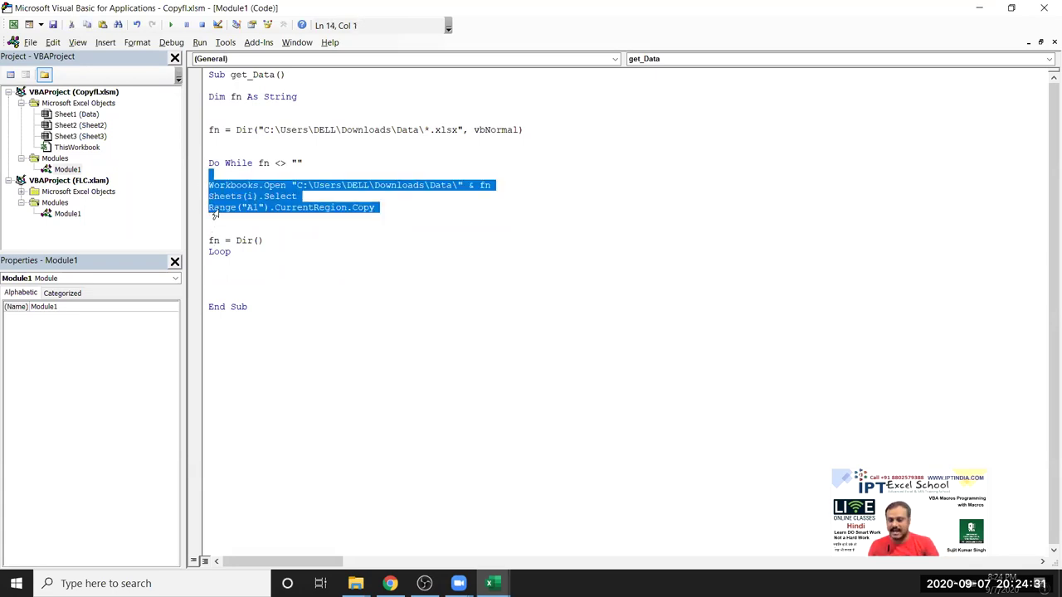
click(247, 251)
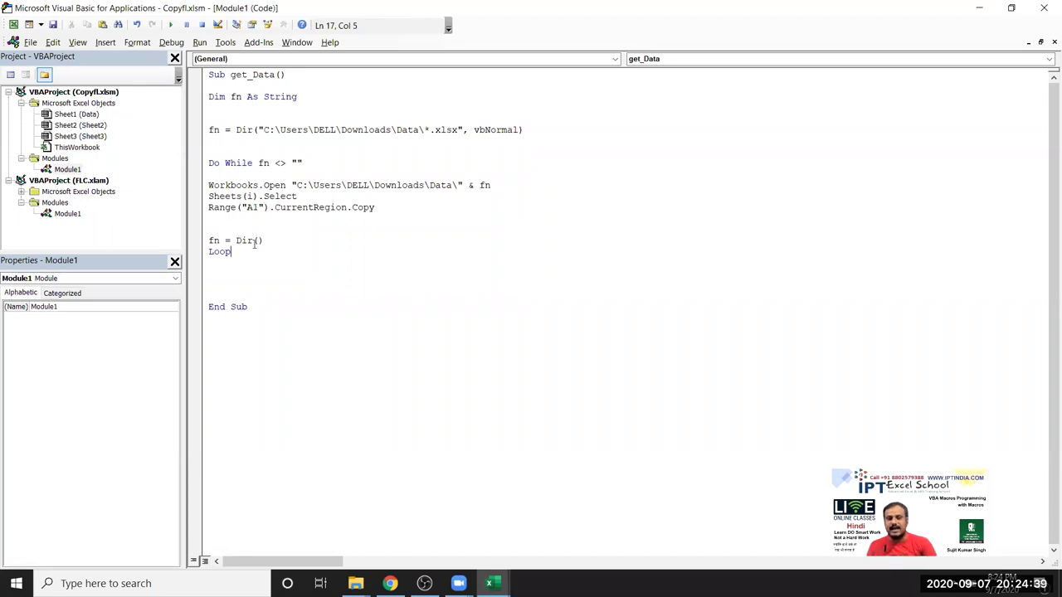
Step: Point out fn in the Do While and fn = Dir() lines, the Loop keyword, and Open
drag(220, 240, 208, 240)
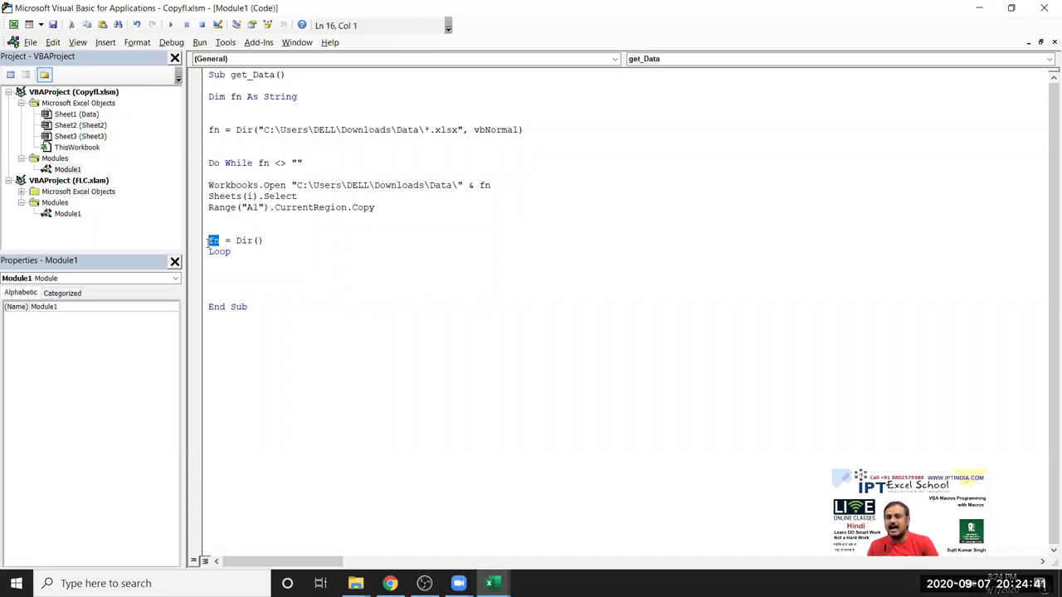
click(237, 156)
drag(257, 164, 270, 163)
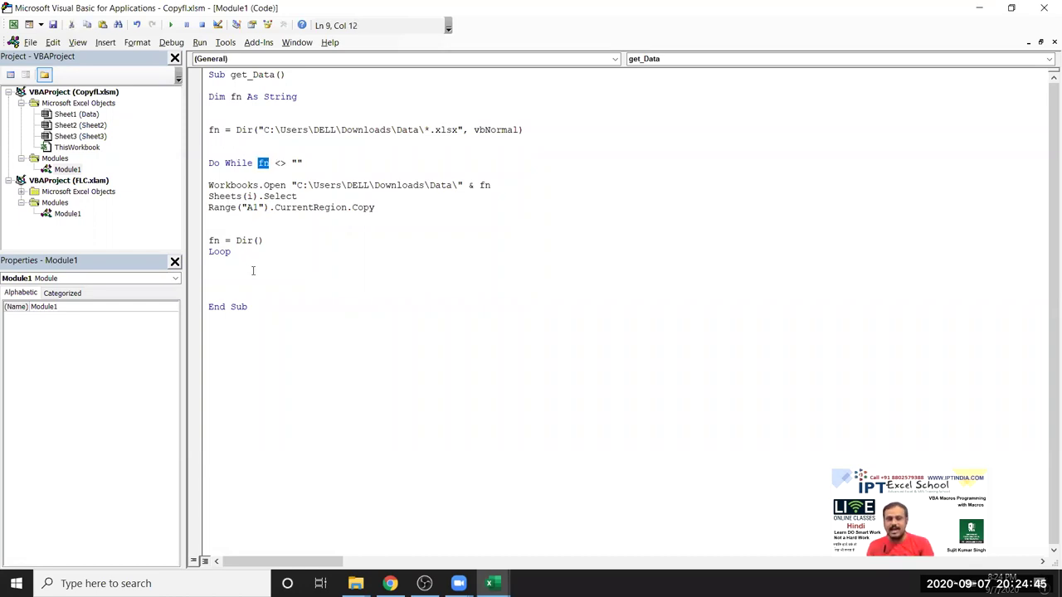
drag(237, 252, 209, 253)
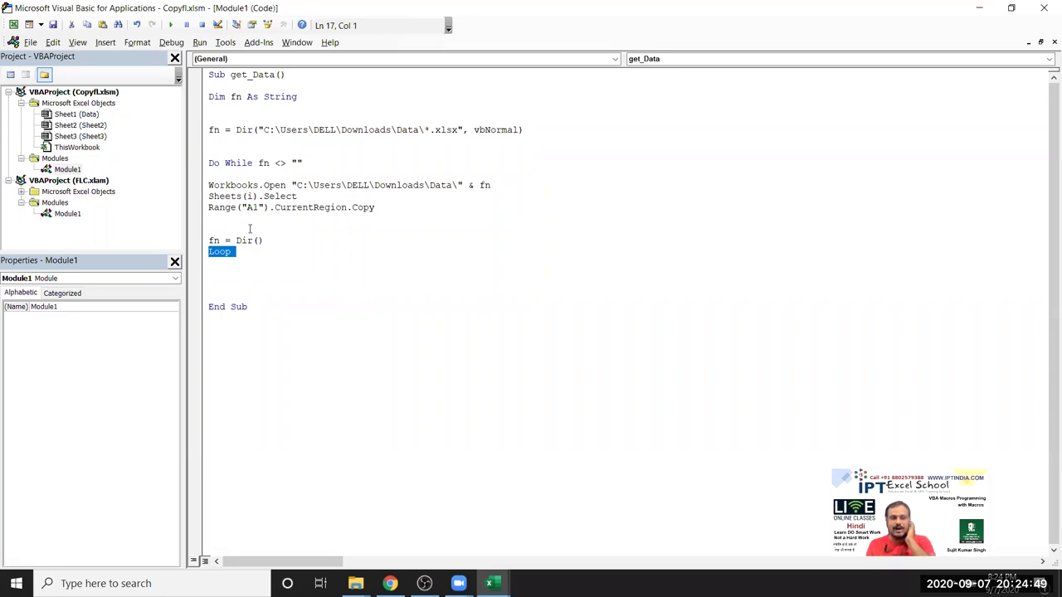
double_click(213, 130)
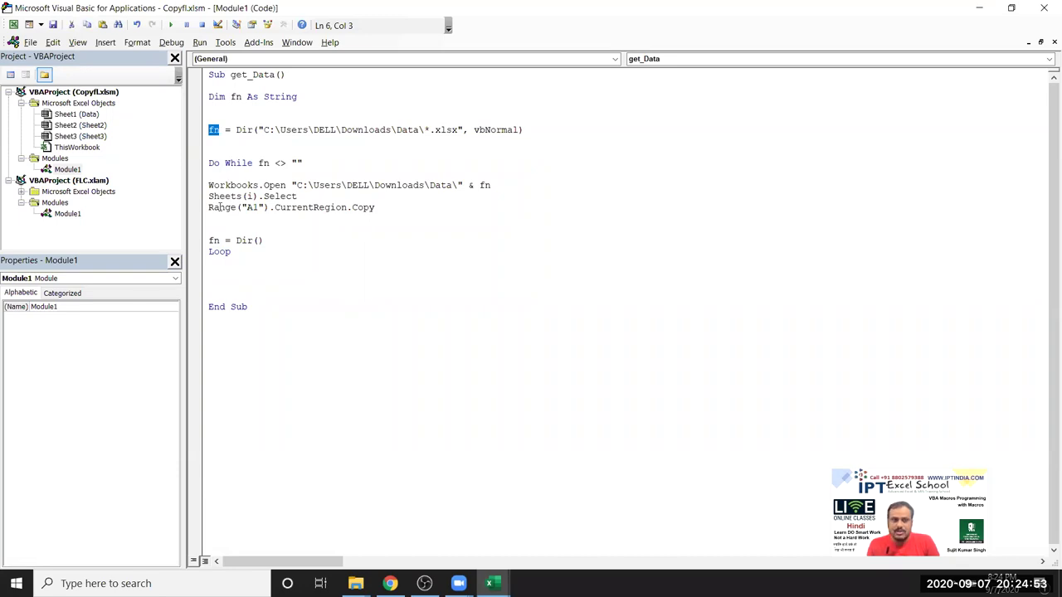
mouse_move(233, 196)
mouse_down()
mouse_move(232, 185)
mouse_move(500, 189)
mouse_up()
double_click(274, 185)
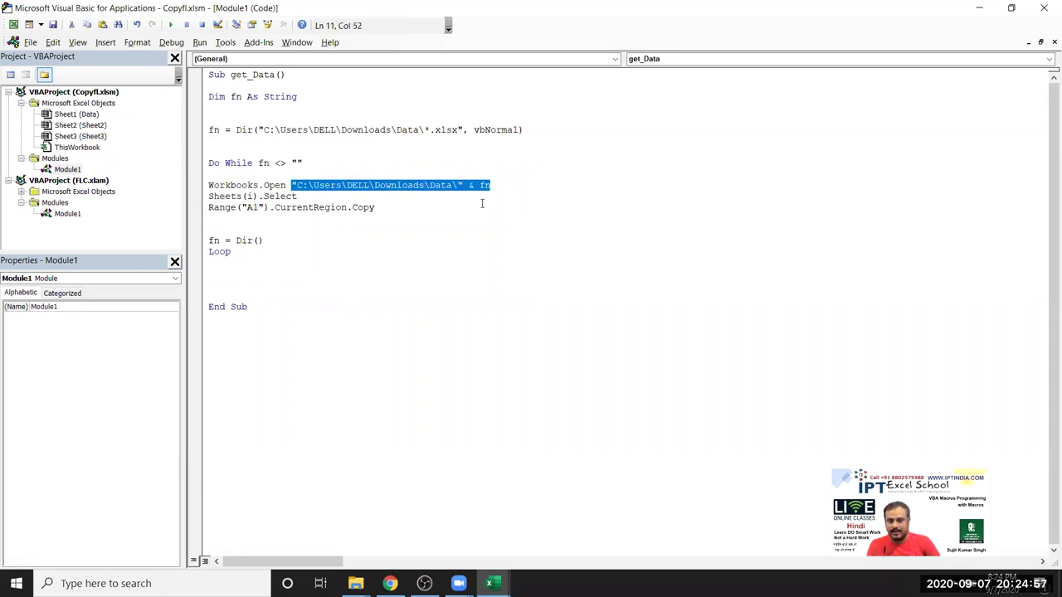
Step: Change Sheets(i) to Sheets(1), review the Range("A1").CurrentRegion line, then bring Copyfl forward
click(253, 197)
key(BackSpace)
text(1)
click(260, 207)
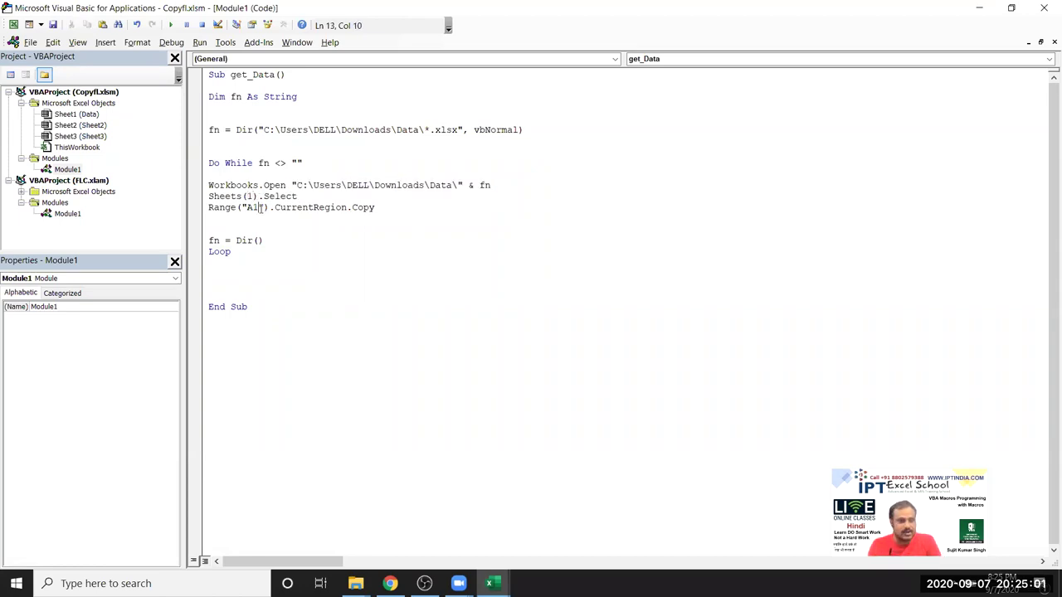
click(252, 207)
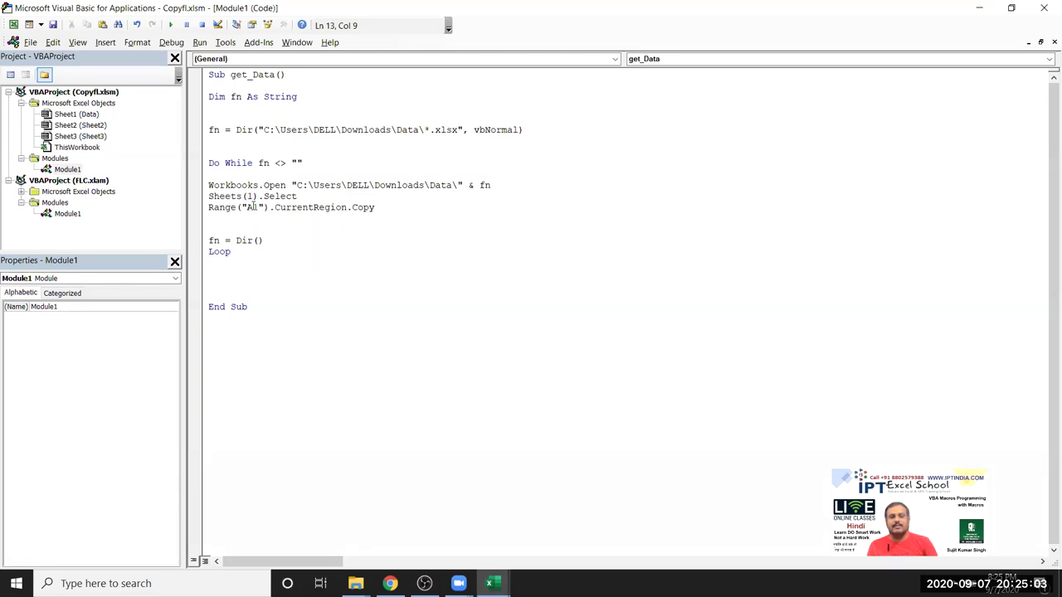
double_click(327, 207)
click(370, 217)
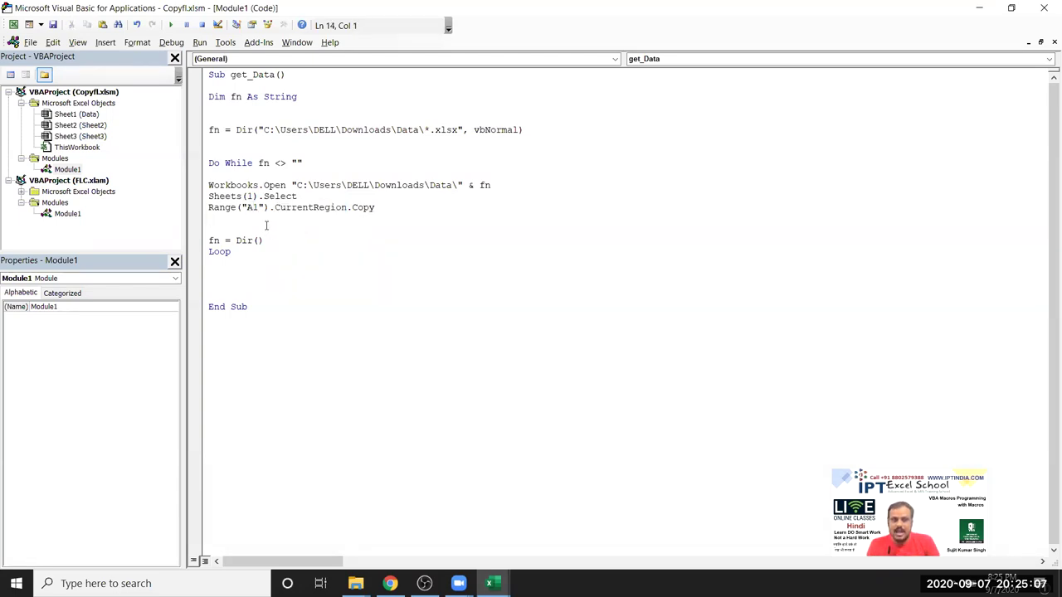
click(490, 583)
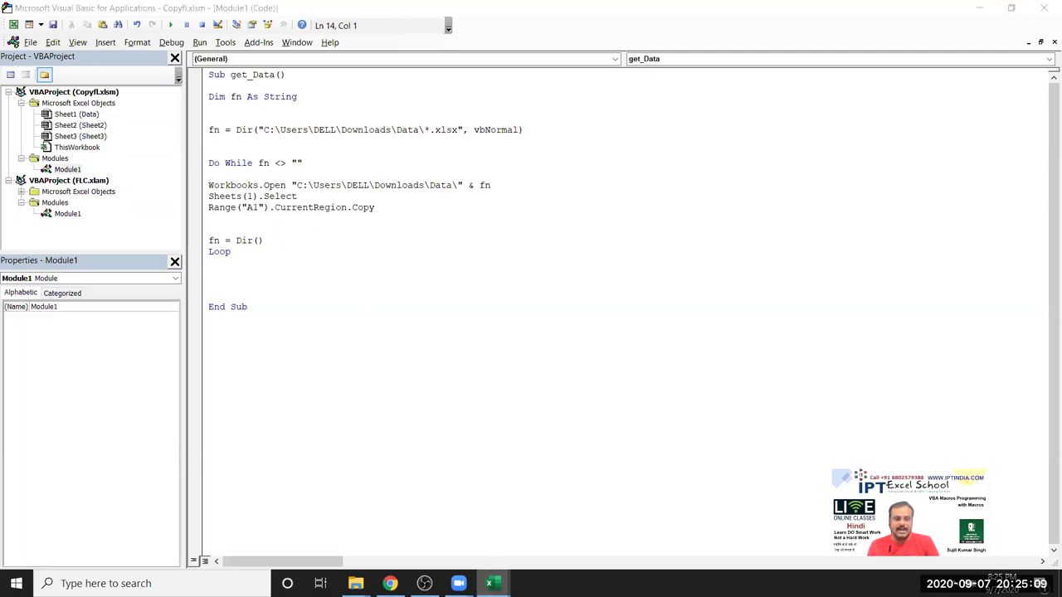
click(464, 538)
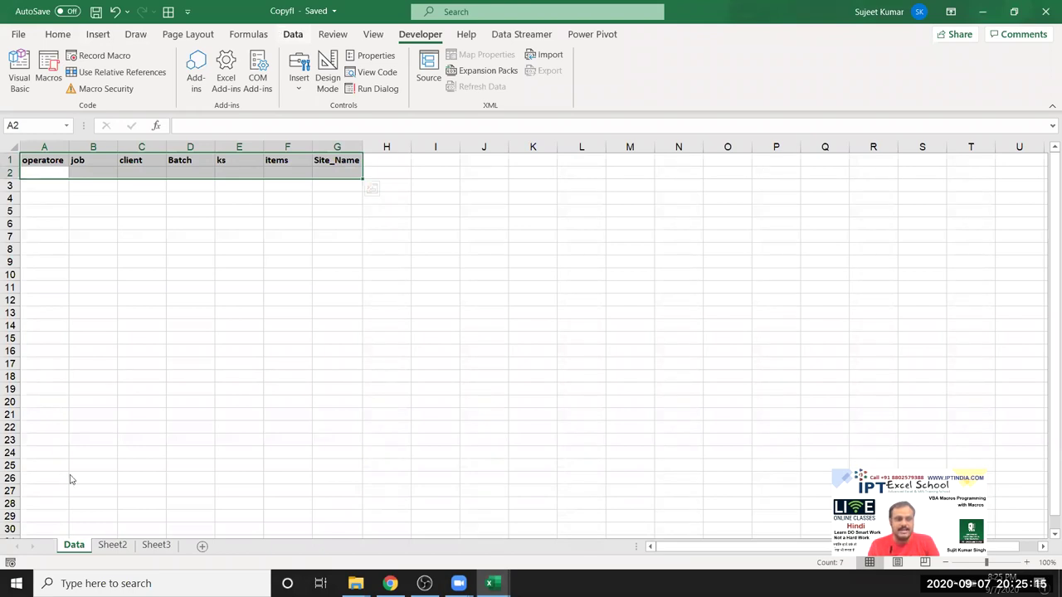
Step: Return from the empty Data sheet to the get_Data code in the VBA editor
key(alt+Tab)
key(alt+Tab)
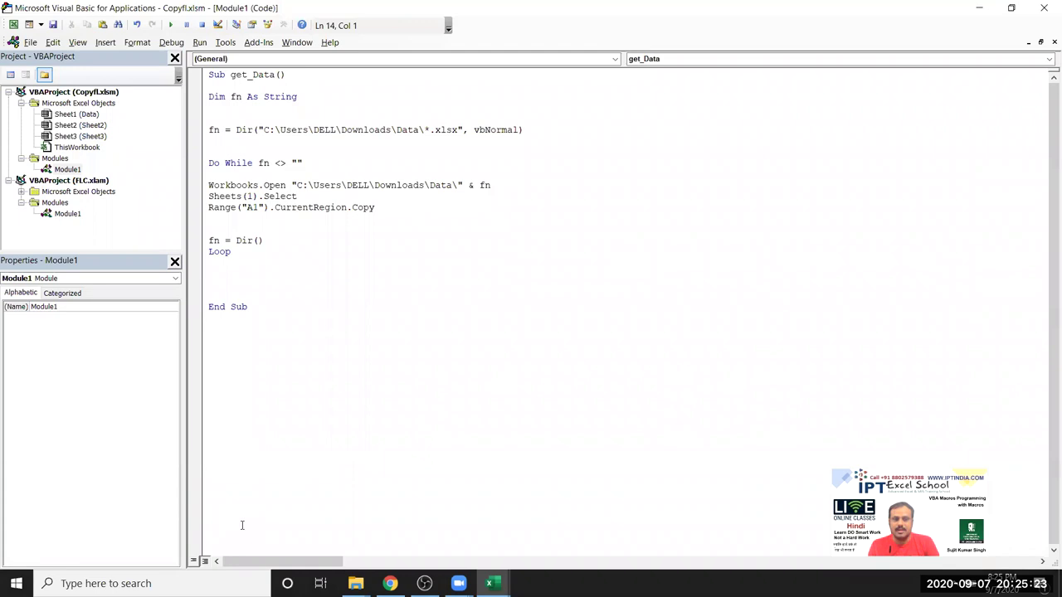
Step: Insert a blank line after Range("A1").CurrentRegion.Copy, ahead of fn = Dir()
drag(209, 184, 210, 218)
click(210, 208)
click(210, 217)
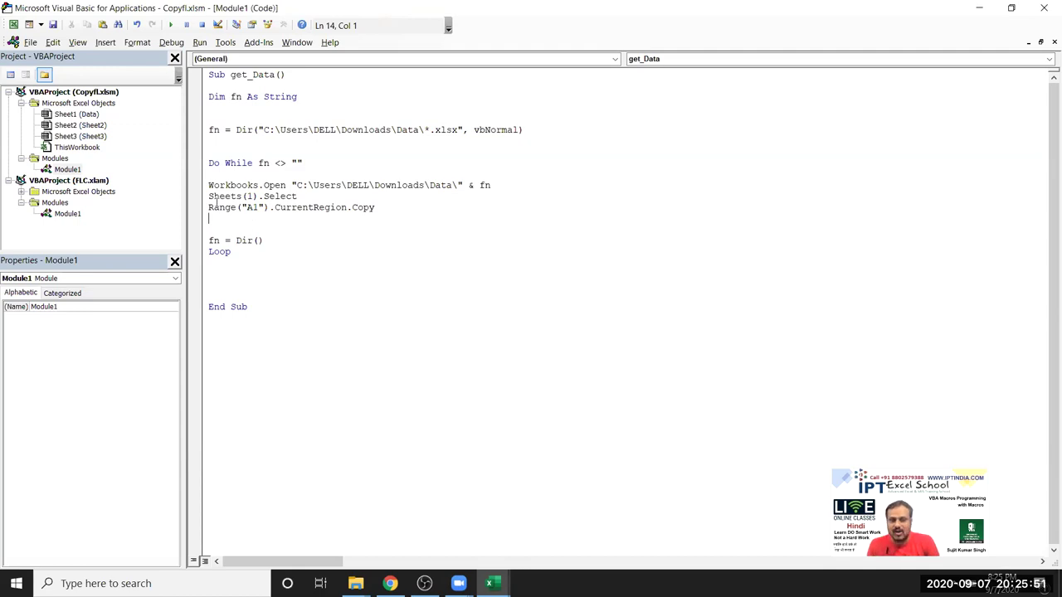
drag(201, 188, 199, 200)
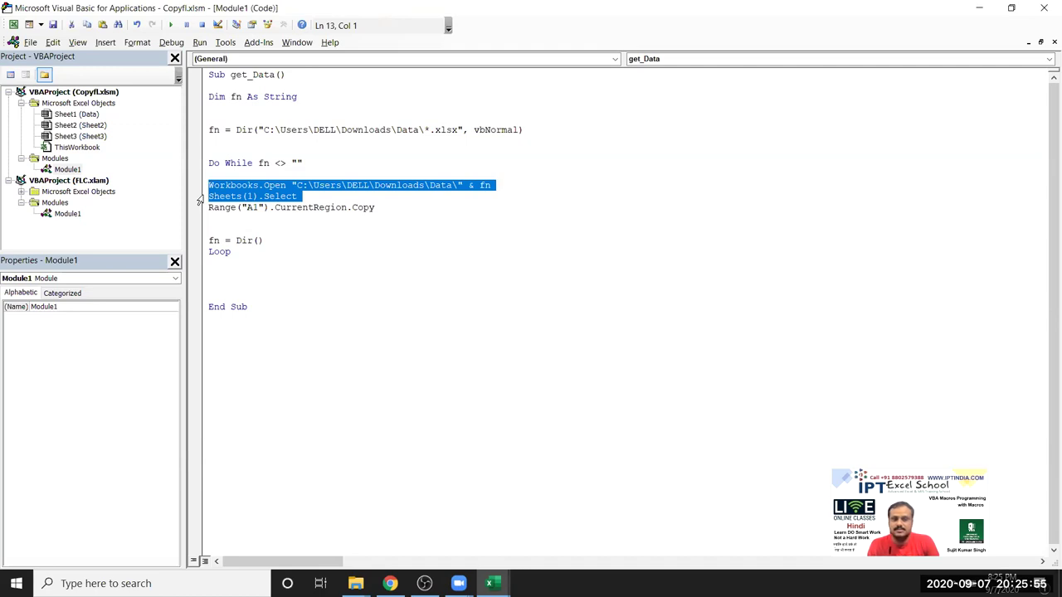
click(239, 219)
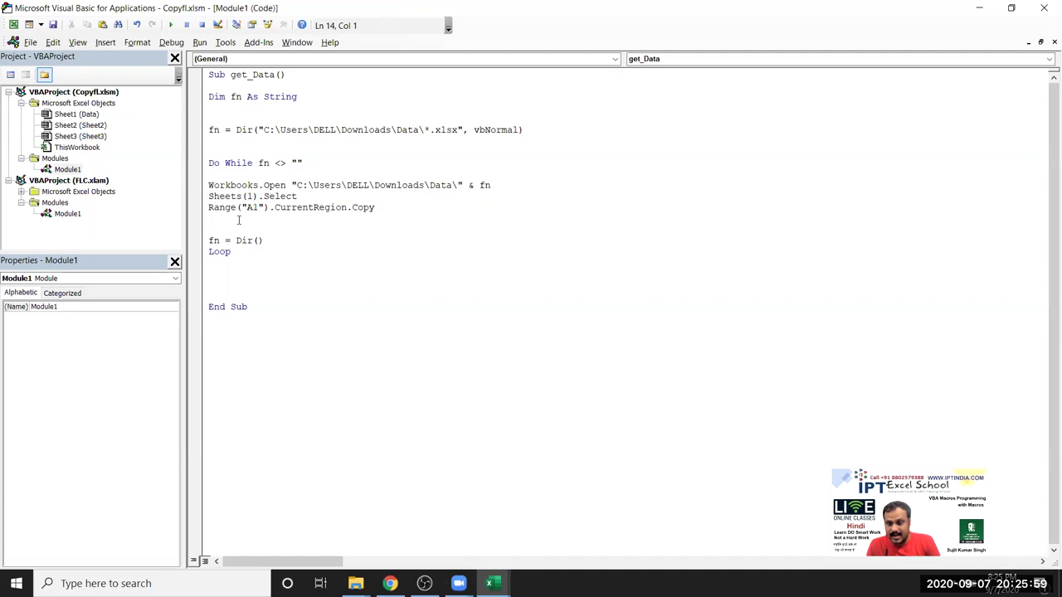
key(Return)
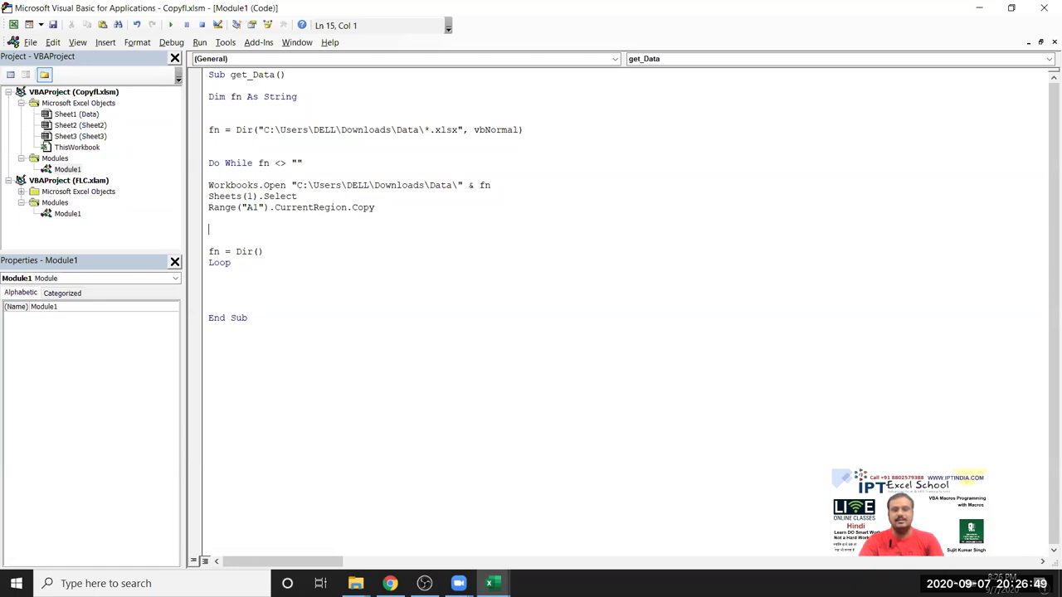
double_click(292, 195)
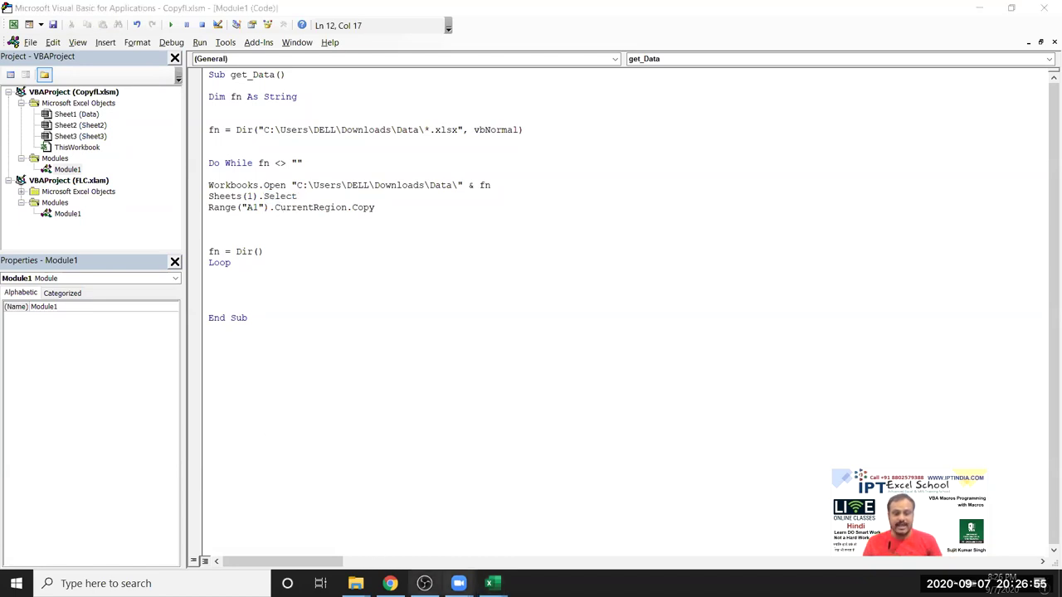
mouse_move(489, 583)
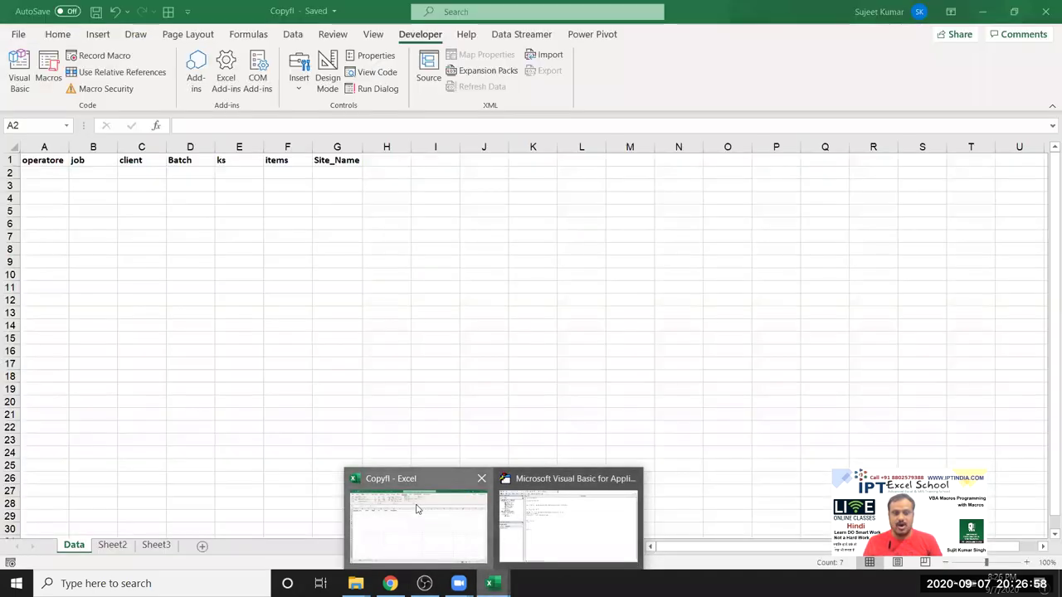
click(417, 509)
click(158, 326)
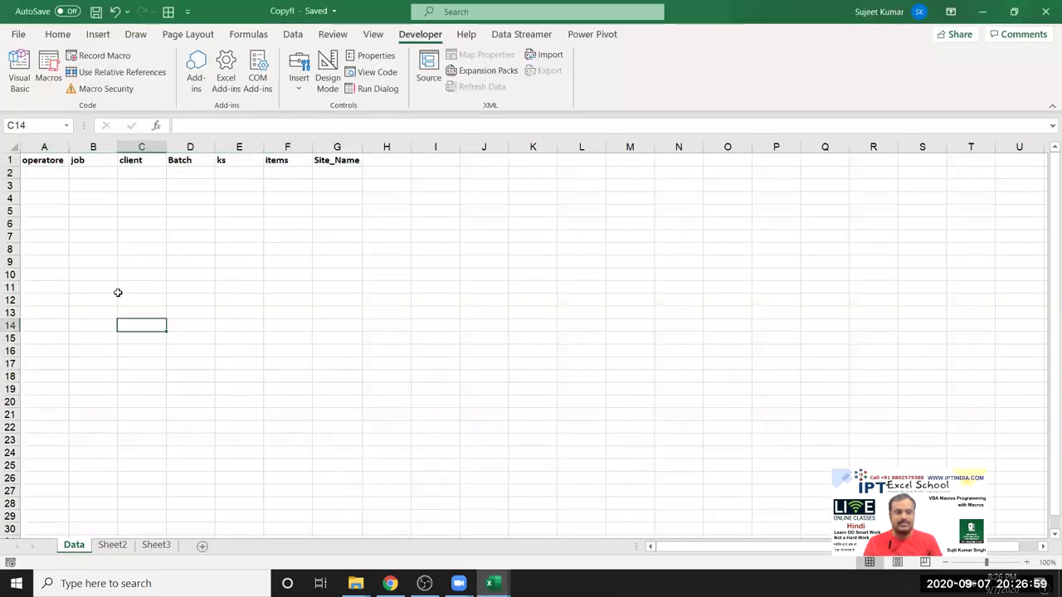
click(42, 175)
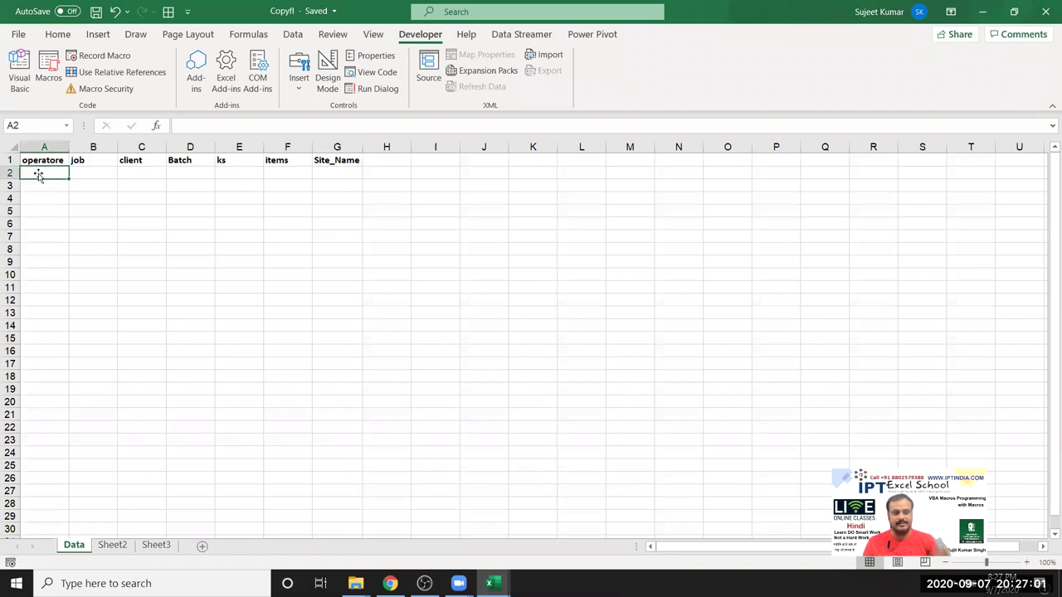
click(489, 583)
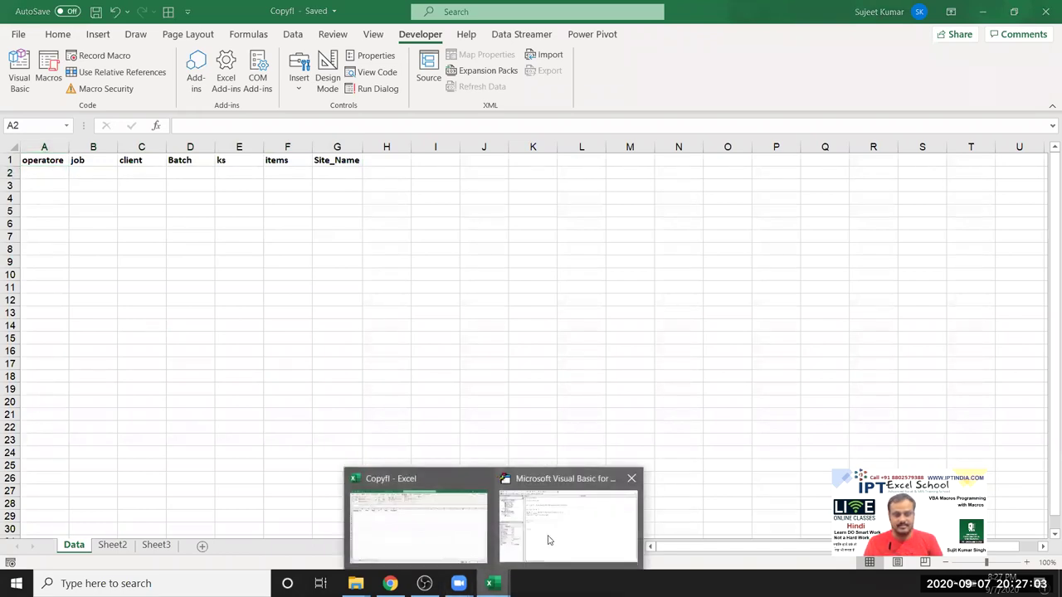
click(547, 540)
Step: On a new line after the copy statement, type the Workbooks("copyfl.xlsm") reference
click(225, 229)
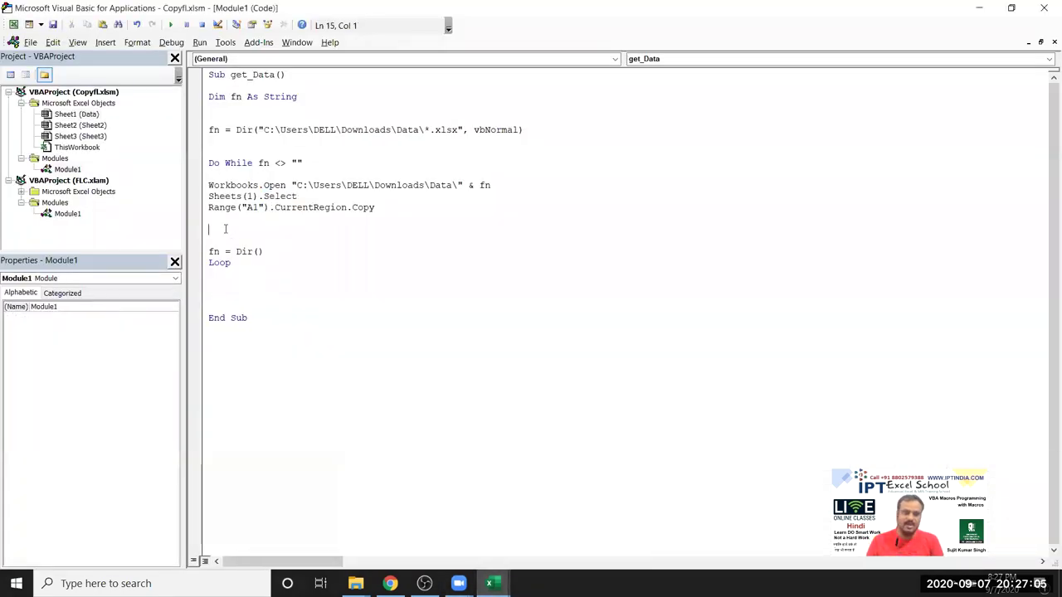
key(Return)
key(Up)
text(workbook)
key(BackSpace)
key(BackSpace)
key(BackSpace)
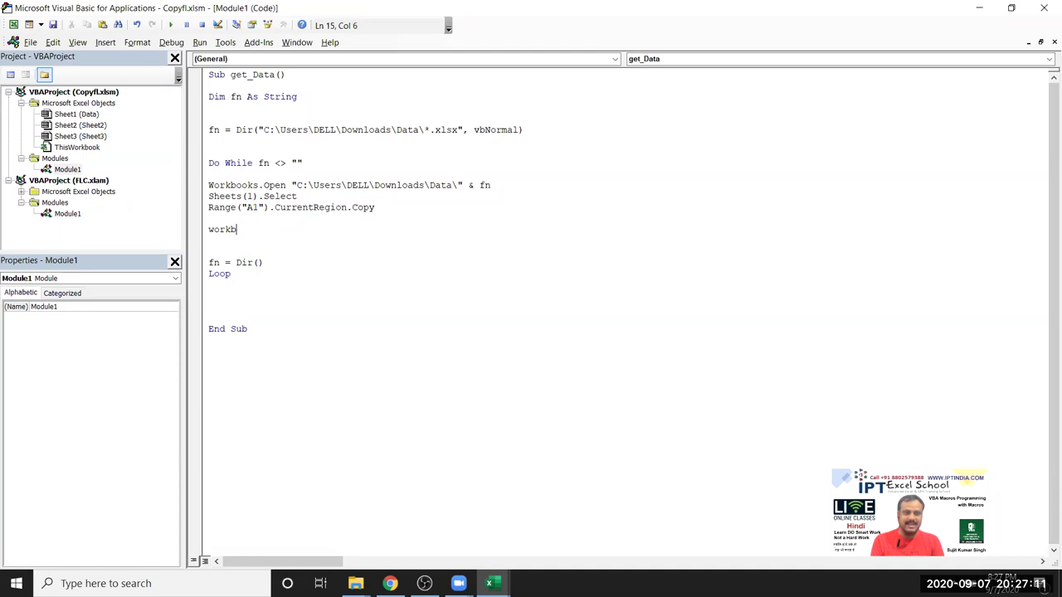
text(ooks)
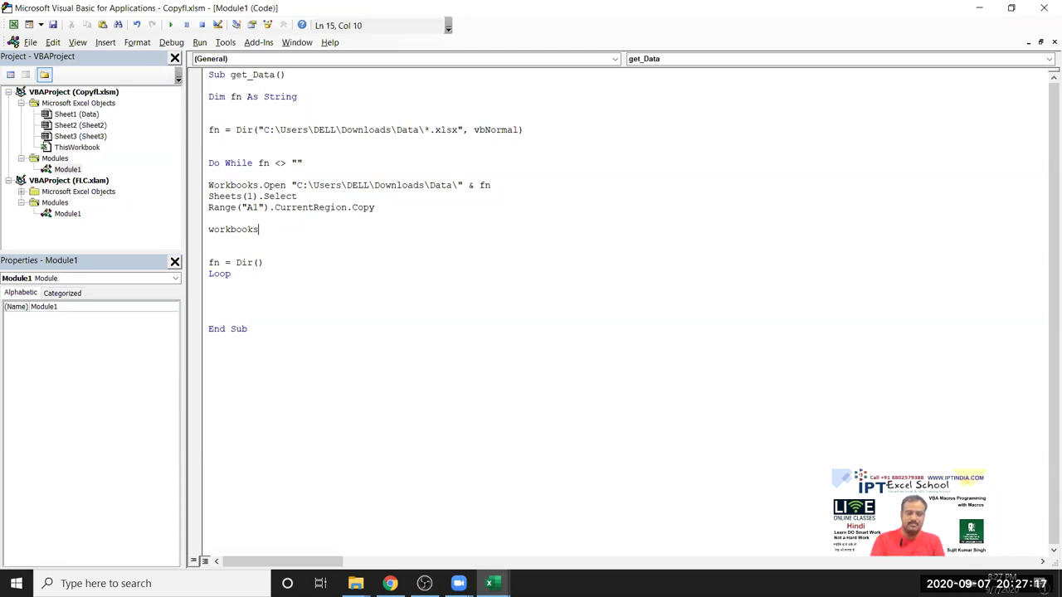
text(()
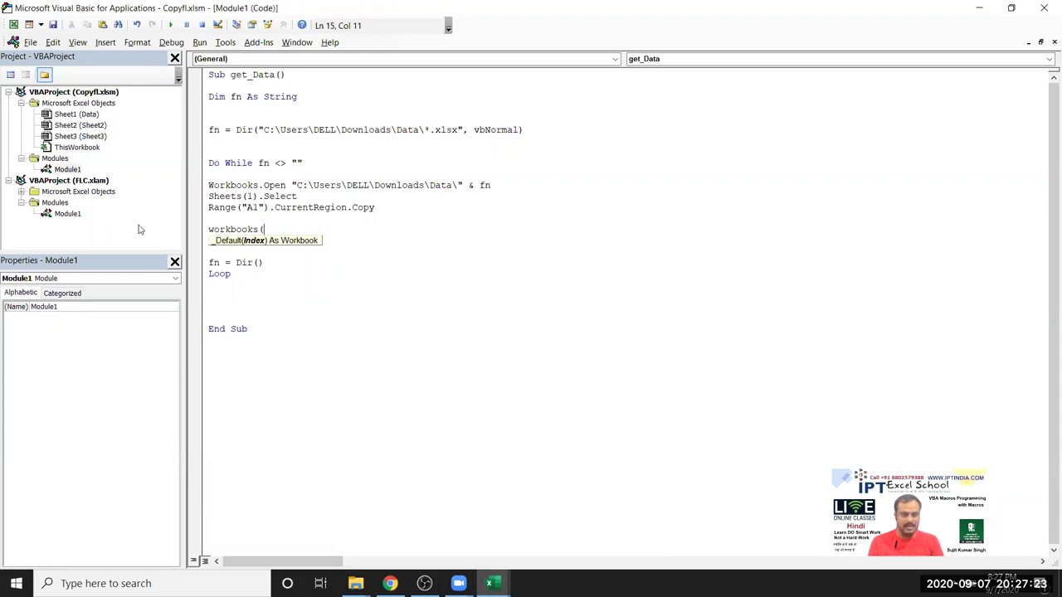
text(copy)
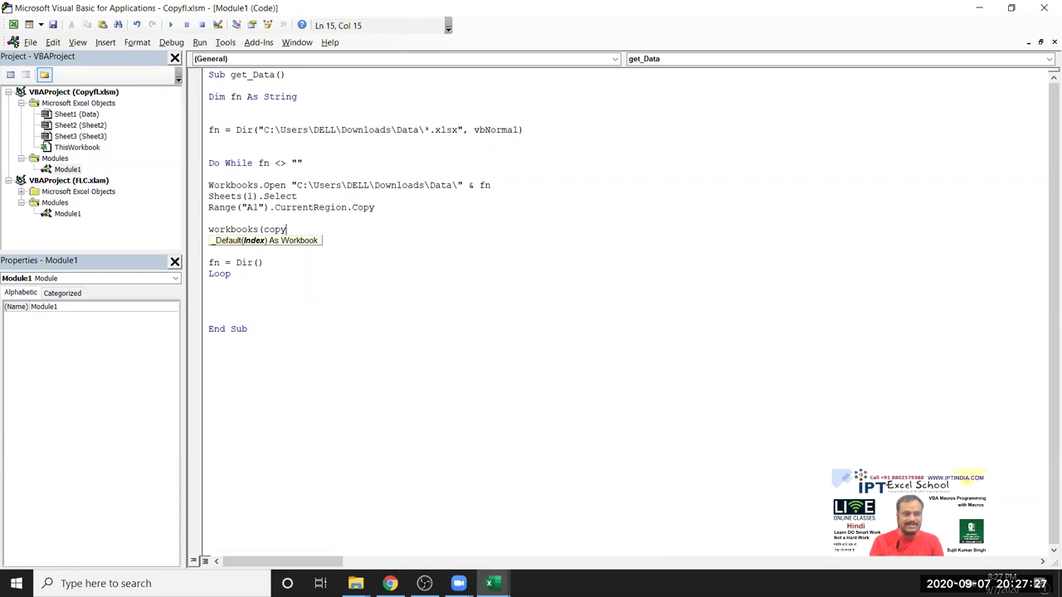
text(fl.xlsm"))
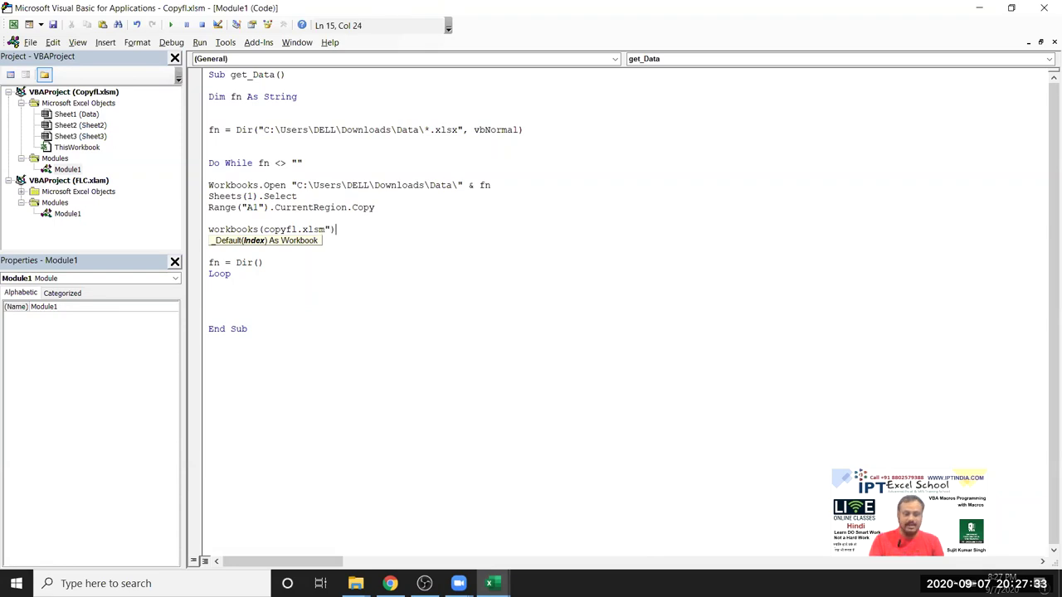
text(.)
key(Left)
key(Left)
key(Left)
key(Left)
key(Left)
key(Left)
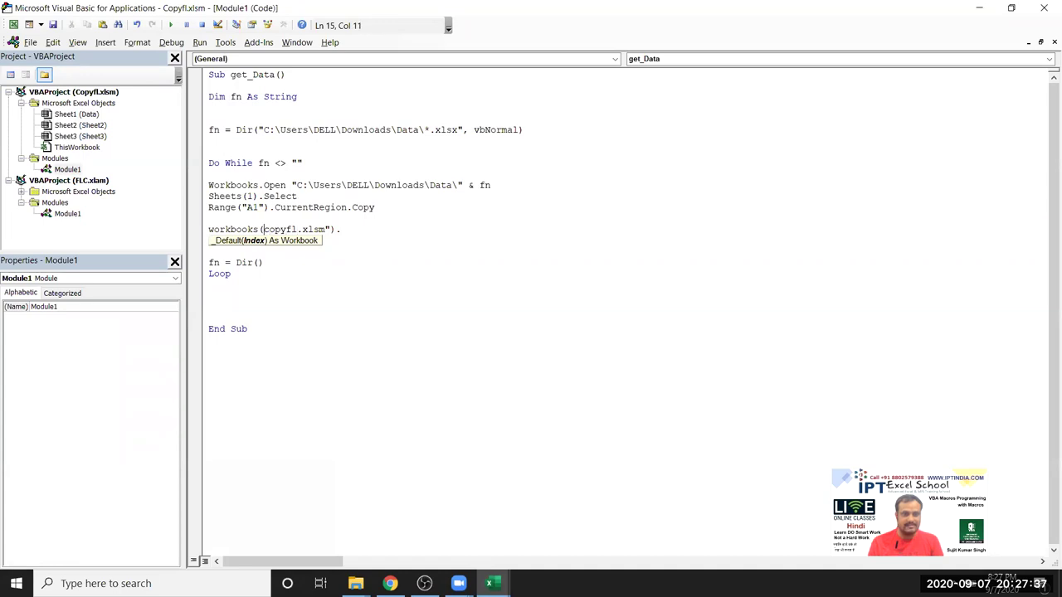
text(")
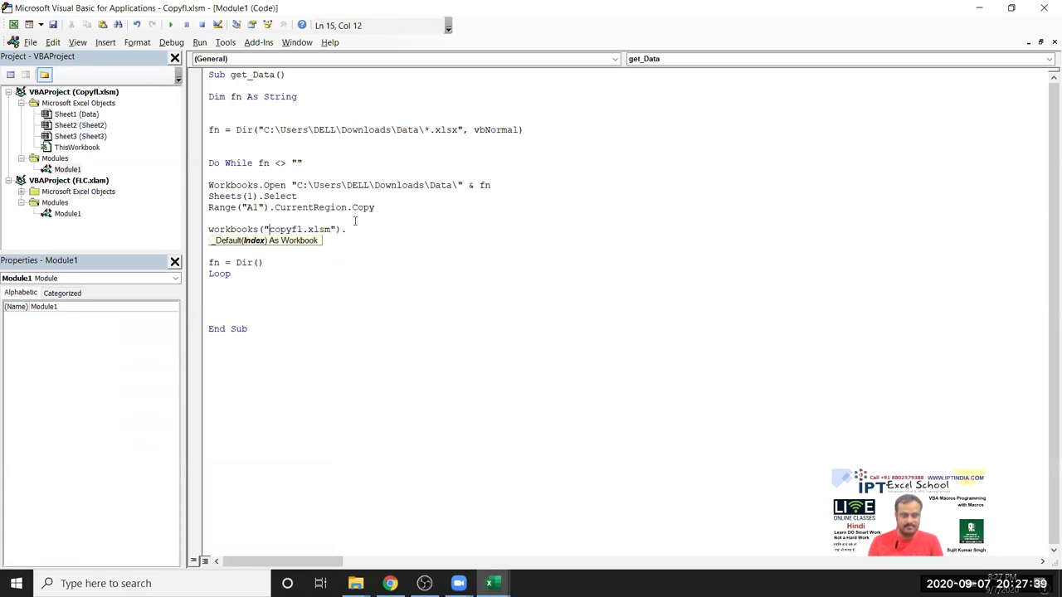
Step: Complete it as Workbooks("copyfl.xlsm").Activate using IntelliSense, then start a new line
click(349, 229)
text(.)
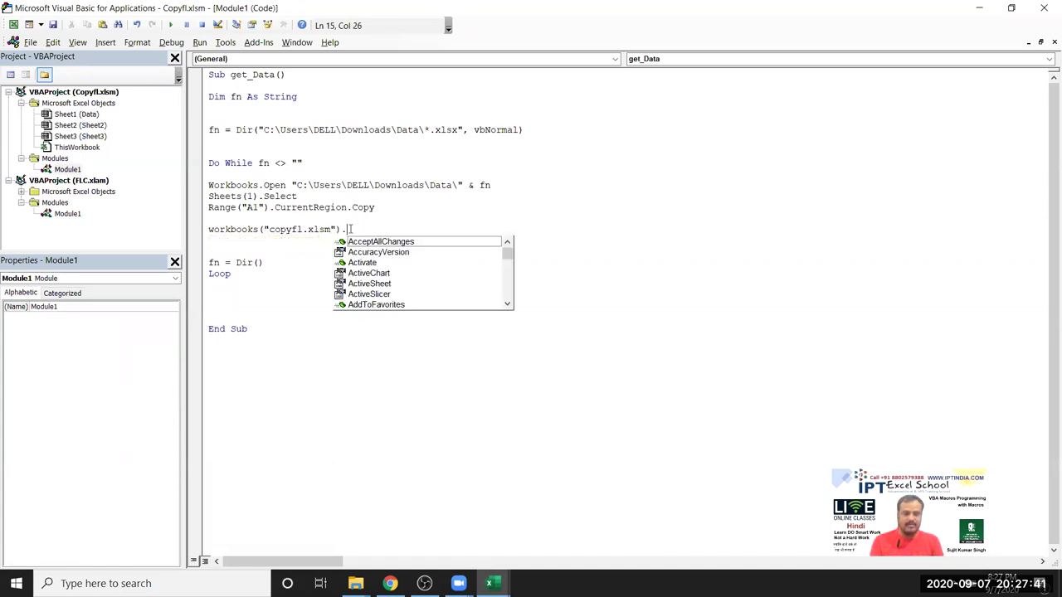
key(Down)
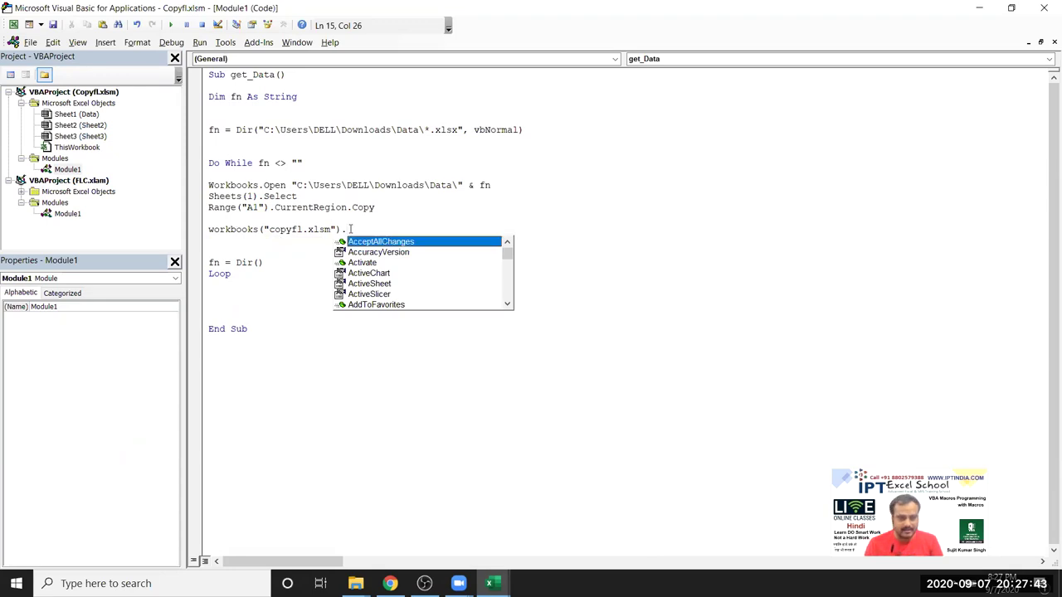
key(Down)
key(Down)
key(Tab)
key(Return)
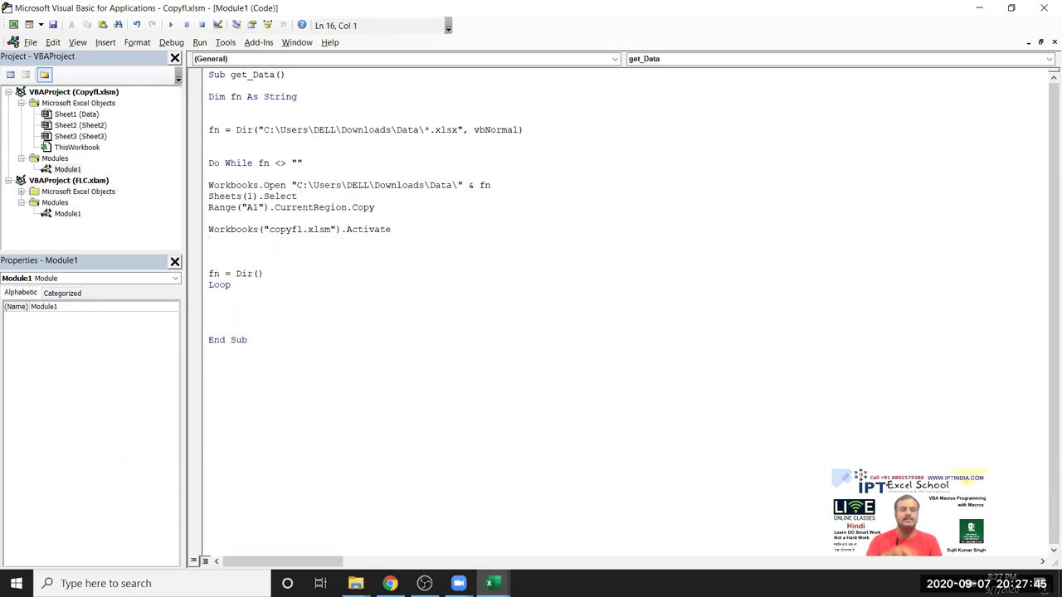
Step: Add Sheets("Data").Select, then Range("A65000").End(xlUp).Offset(1,0).PasteSpecial, picking a paste type
text(s)
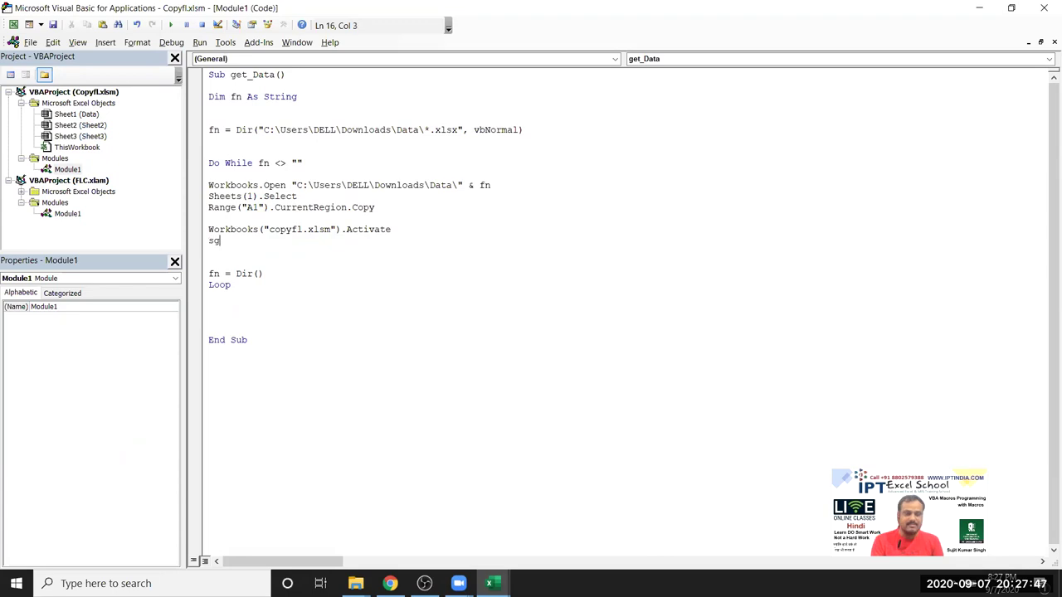
text(heets)
text(("Data").select)
key(Return)
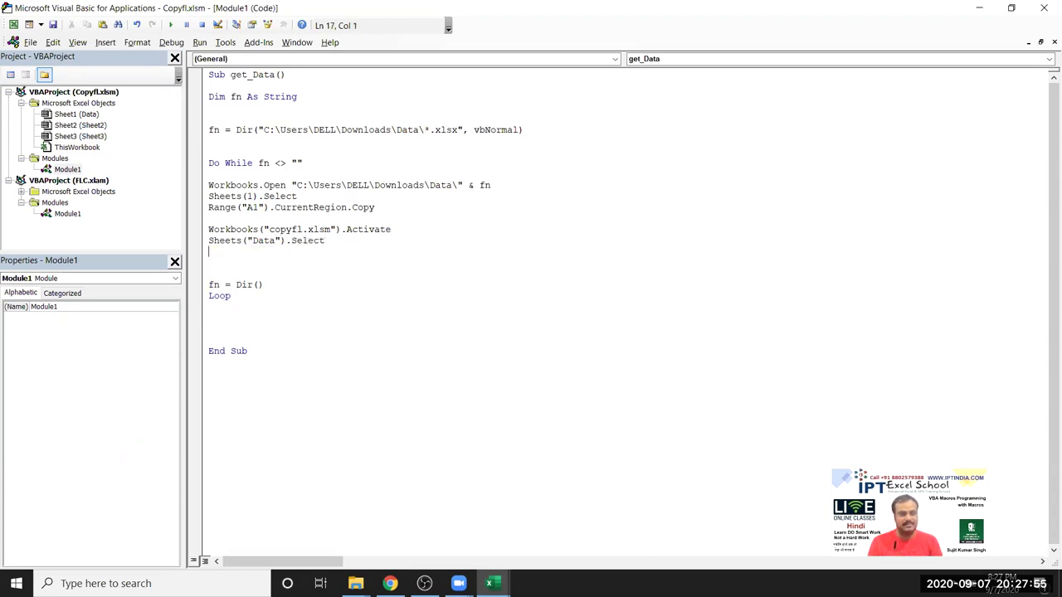
text(ra)
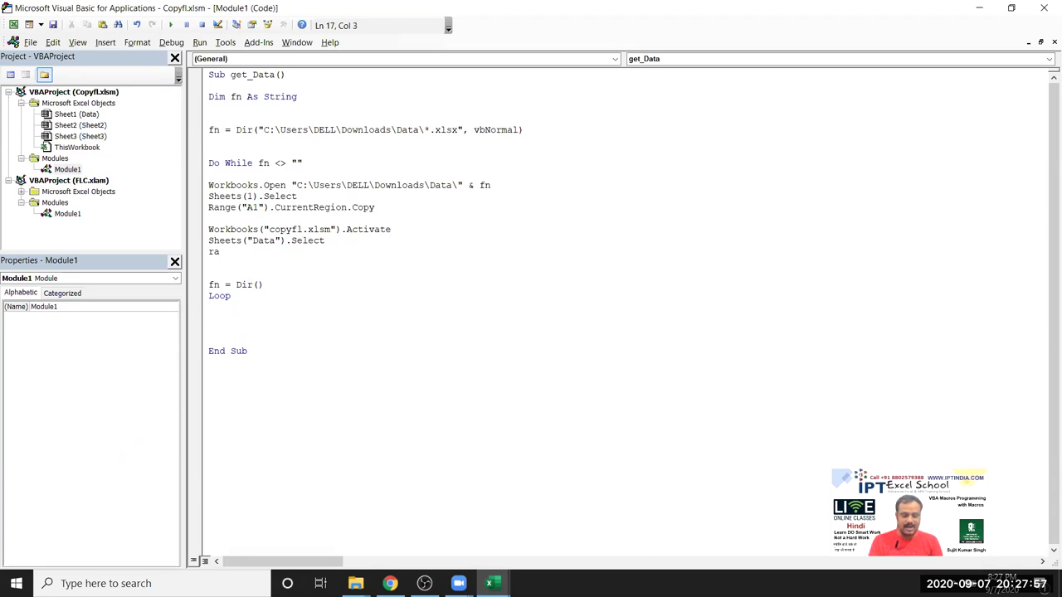
text(nge()
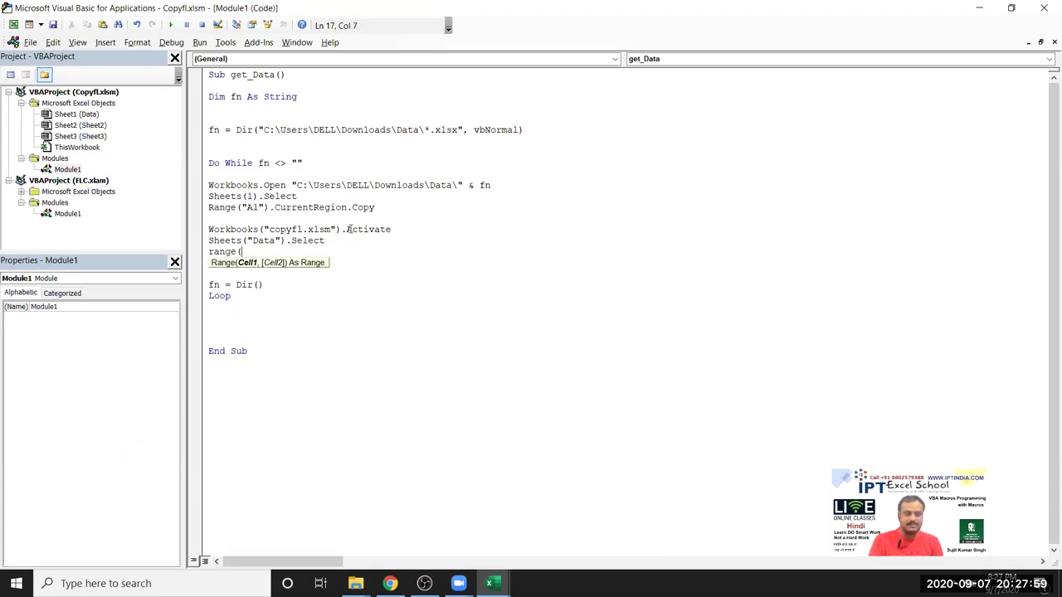
text("A65000)
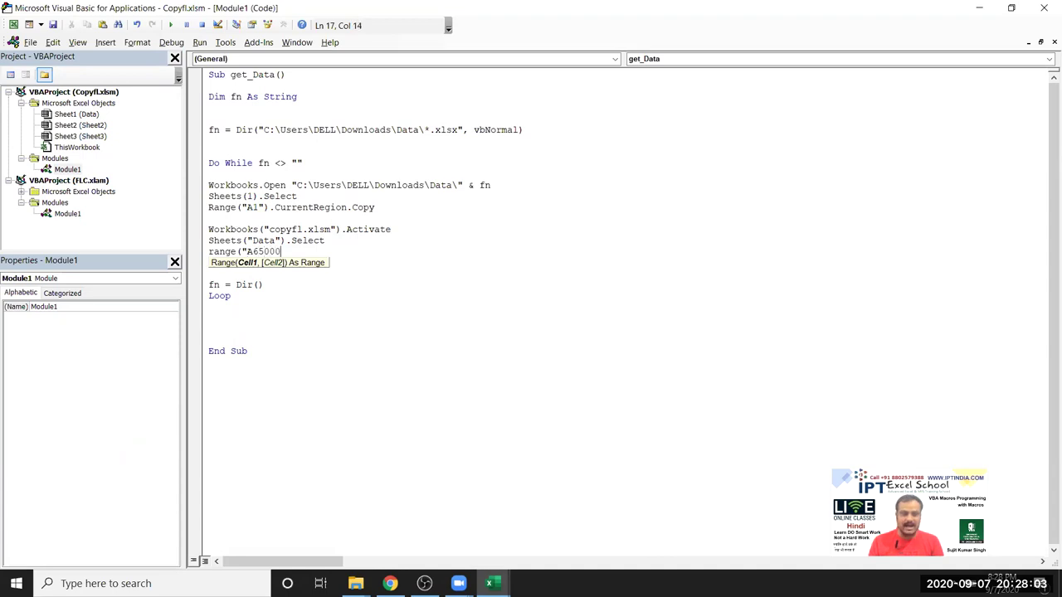
text("))
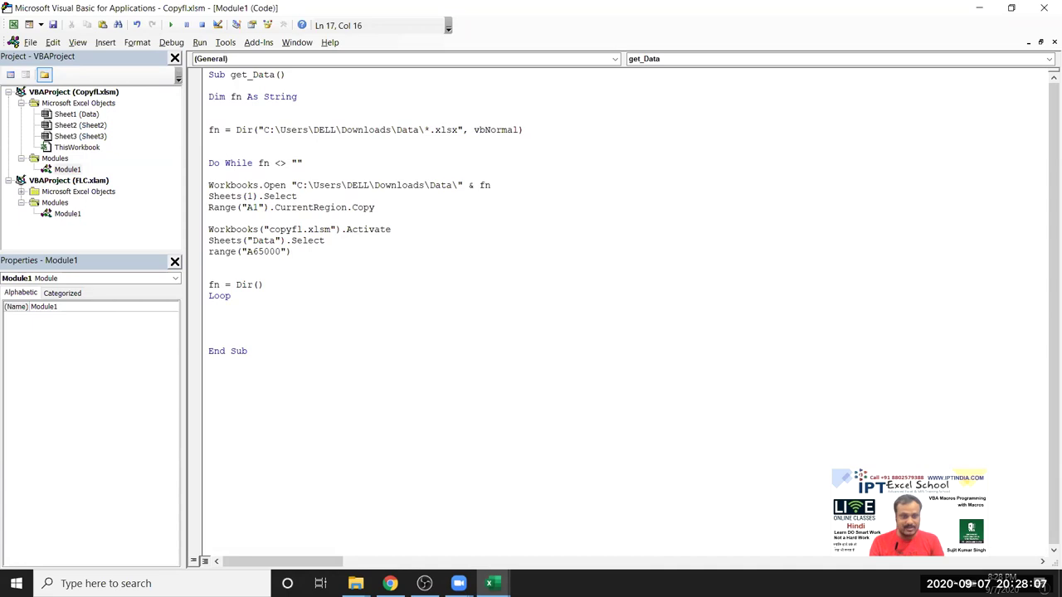
text(.end)
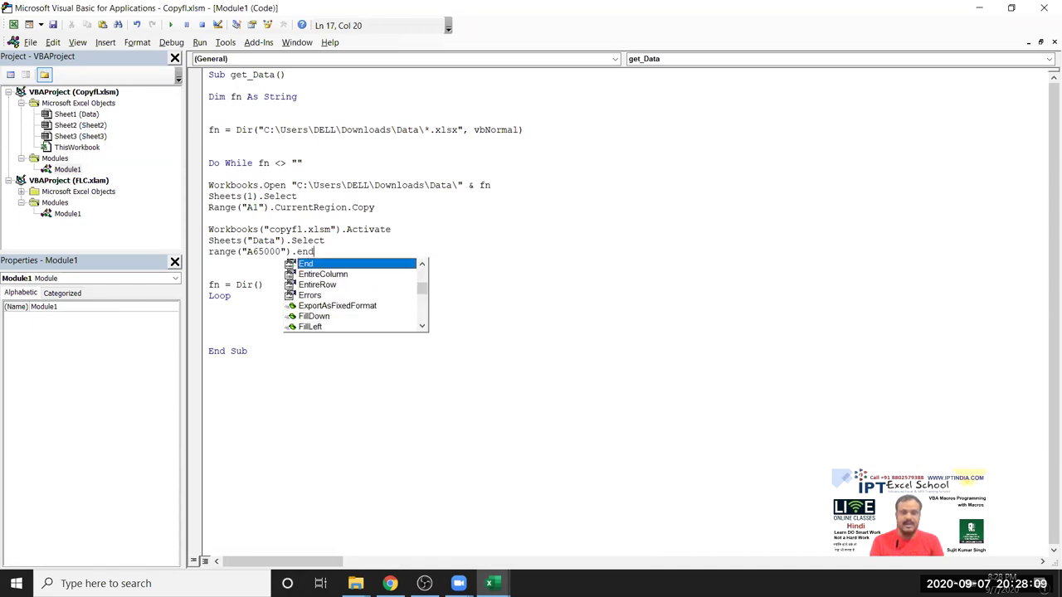
key(Tab)
text(()
key(Down)
key(Down)
key(Down)
key(Down)
key(Tab)
text())
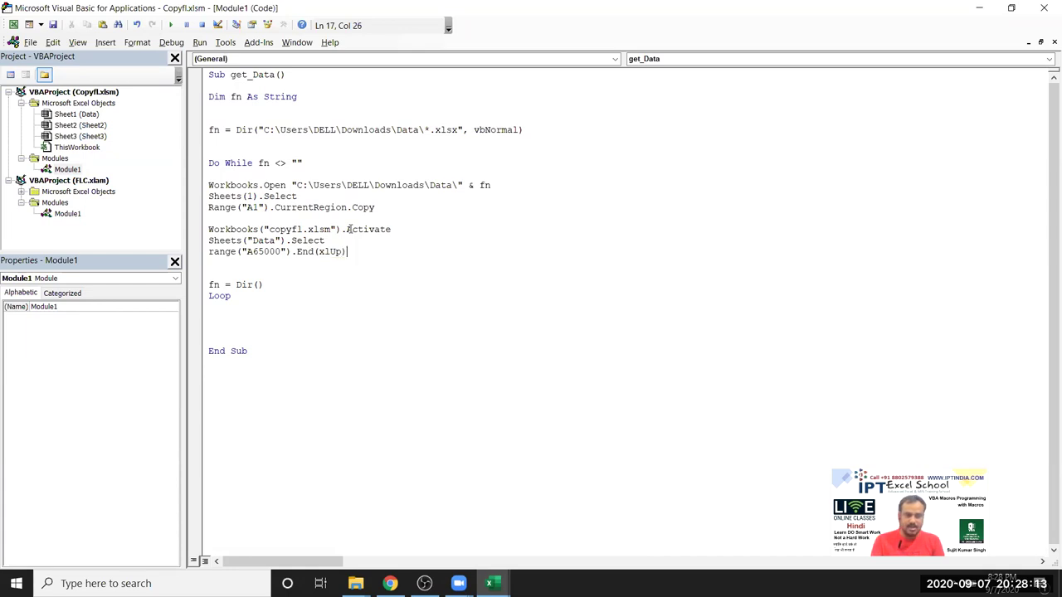
text(.of)
key(Tab)
text((1,0).p)
key(Down)
key(Down)
key(Down)
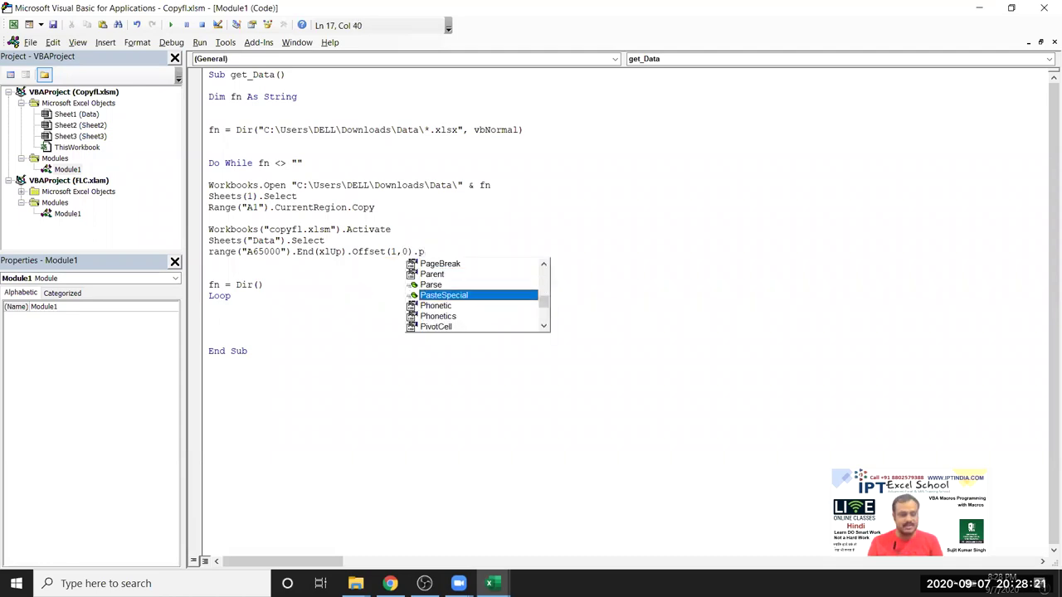
key(Tab)
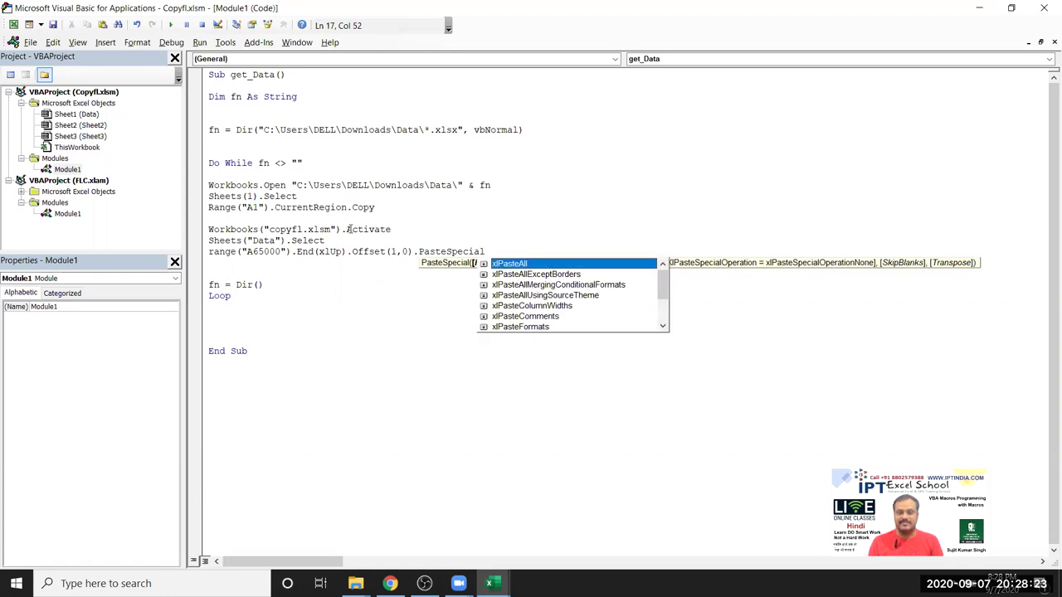
key(Down)
key(Down)
key(Down)
key(Down)
key(Down)
key(Down)
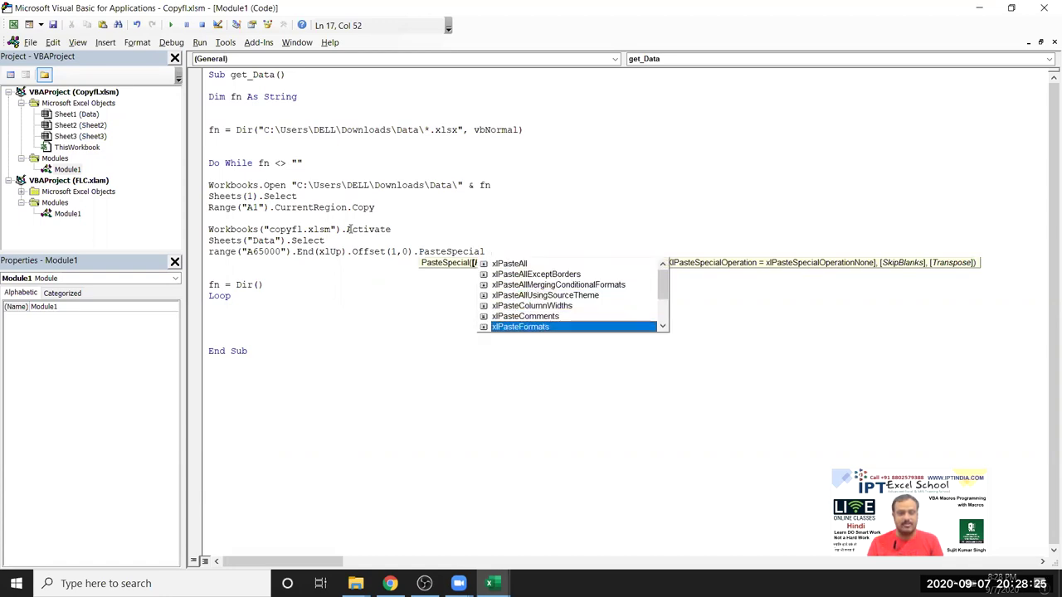
key(Down)
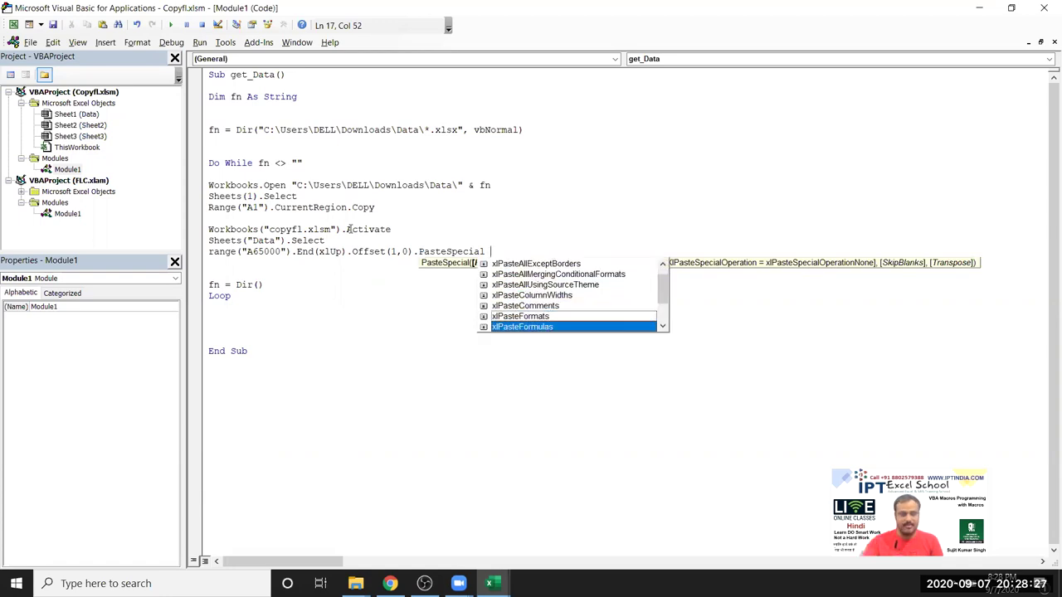
Step: Finish the PasteSpecial line and enter 12 in cell A2 of the Data sheet
click(296, 265)
key(alt+Tab)
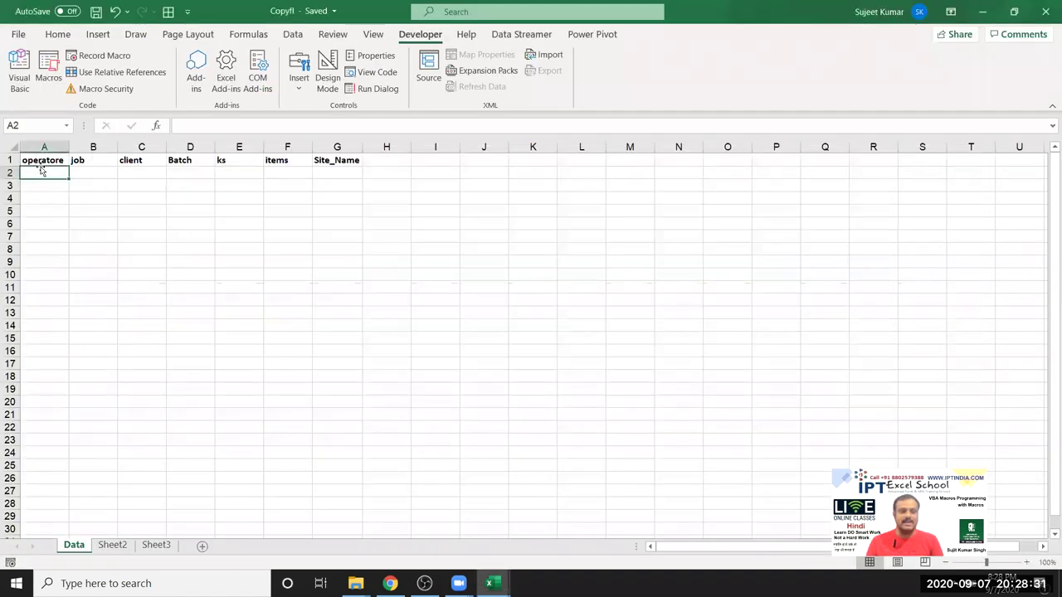
mouse_move(41, 172)
mouse_down()
mouse_move(308, 193)
mouse_move(309, 221)
mouse_up()
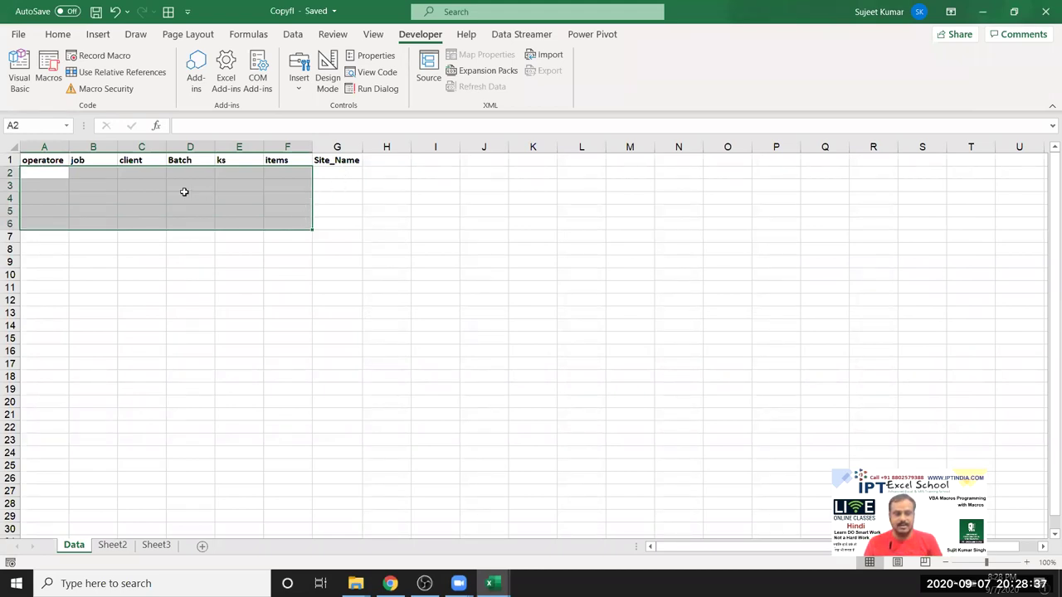
click(39, 175)
text(12)
Step: Fill A2:F8 with 12 using Ctrl+D and Ctrl+R, then check column F's last row
drag(467, 197, 454, 198)
drag(53, 169, 274, 244)
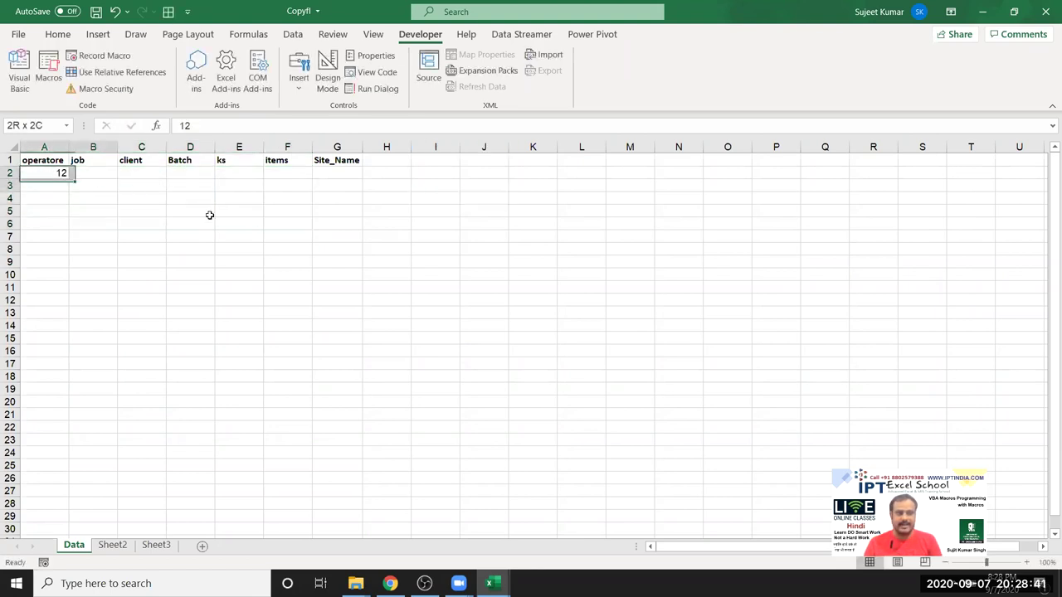
key(ctrl+d)
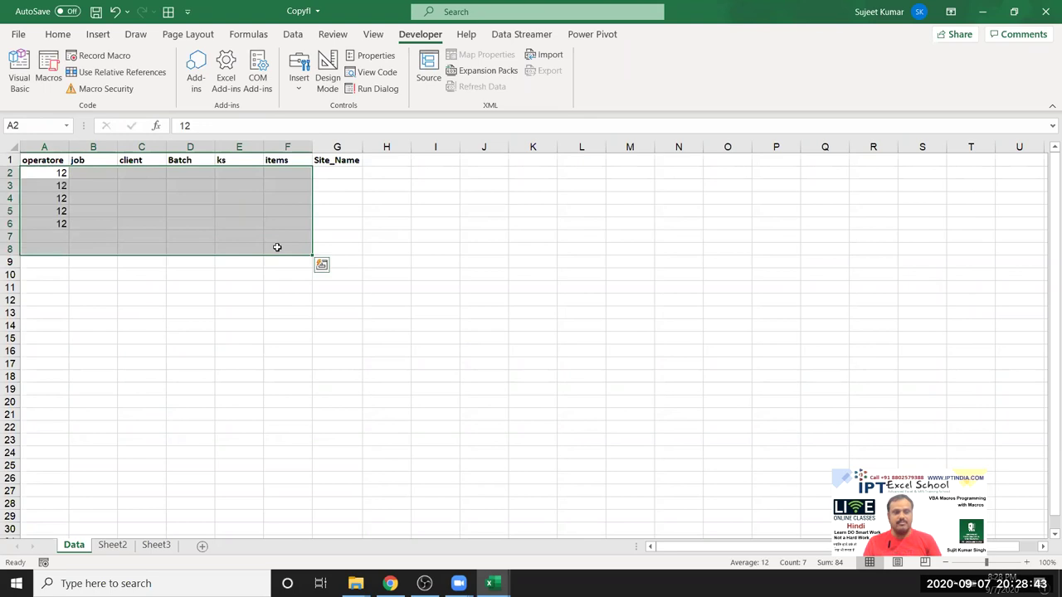
key(ctrl+r)
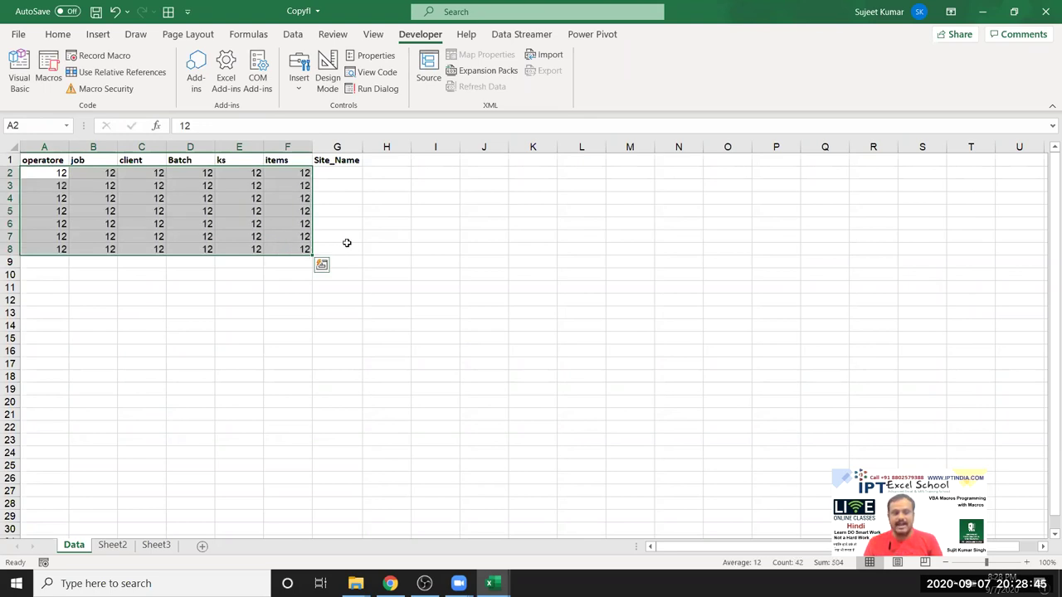
click(343, 248)
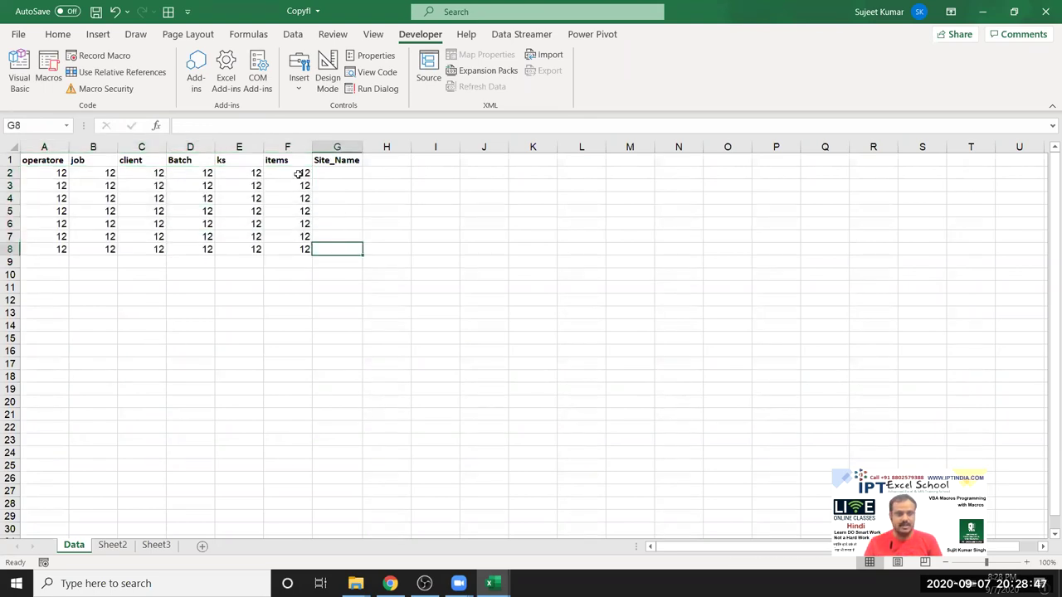
click(276, 250)
click(273, 438)
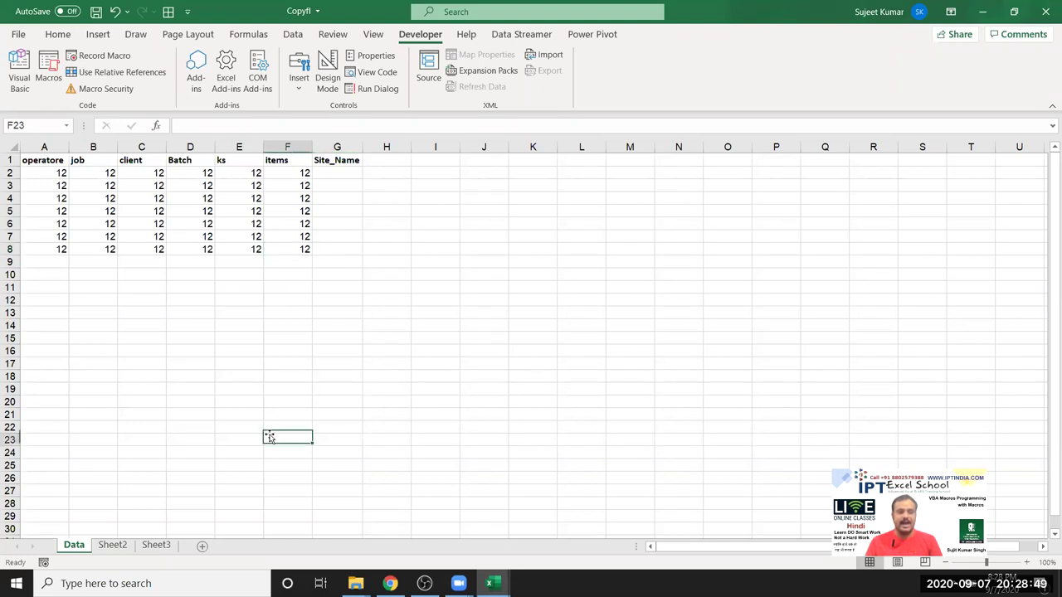
Step: Back in the code, start a range("65000").End line below the paste statement
key(alt+F11)
key(Return)
text(range("F65000"))
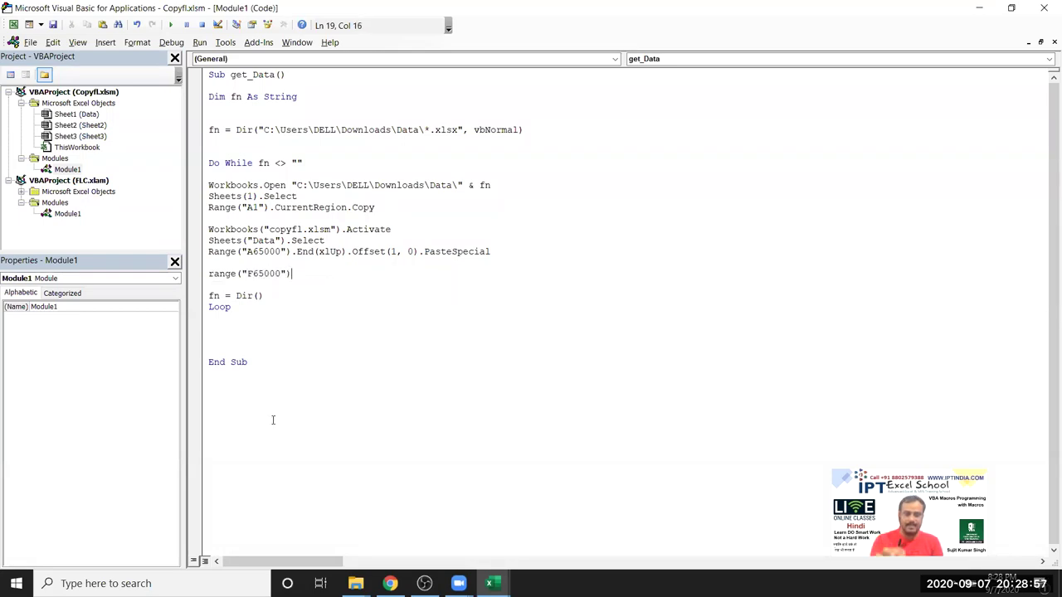
text(.end)
Step: Complete the line as Range("F65000").End(xlUp).Offset(0,1).Select
key(Tab)
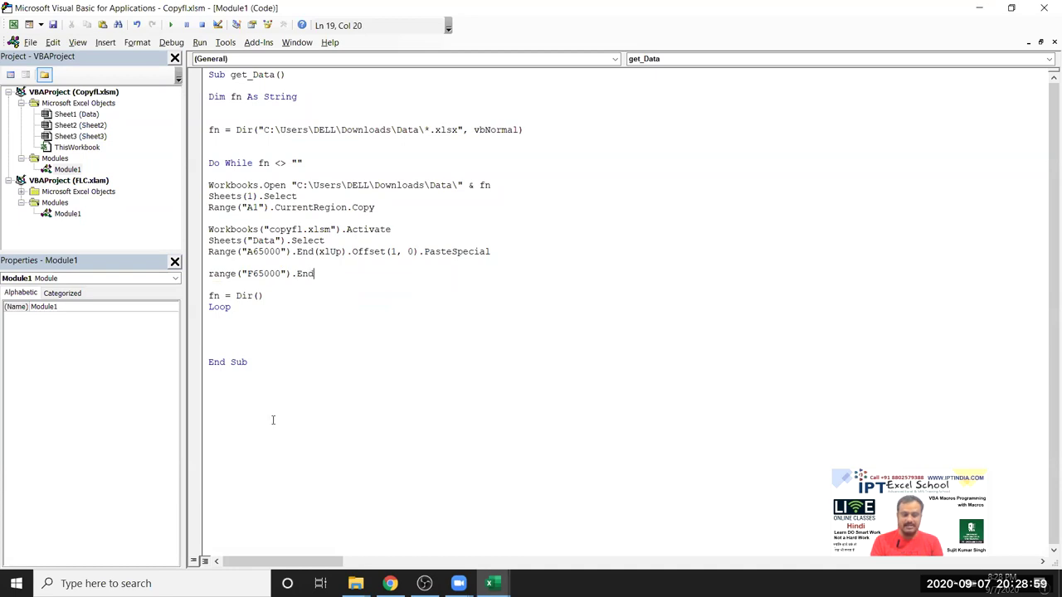
text(()
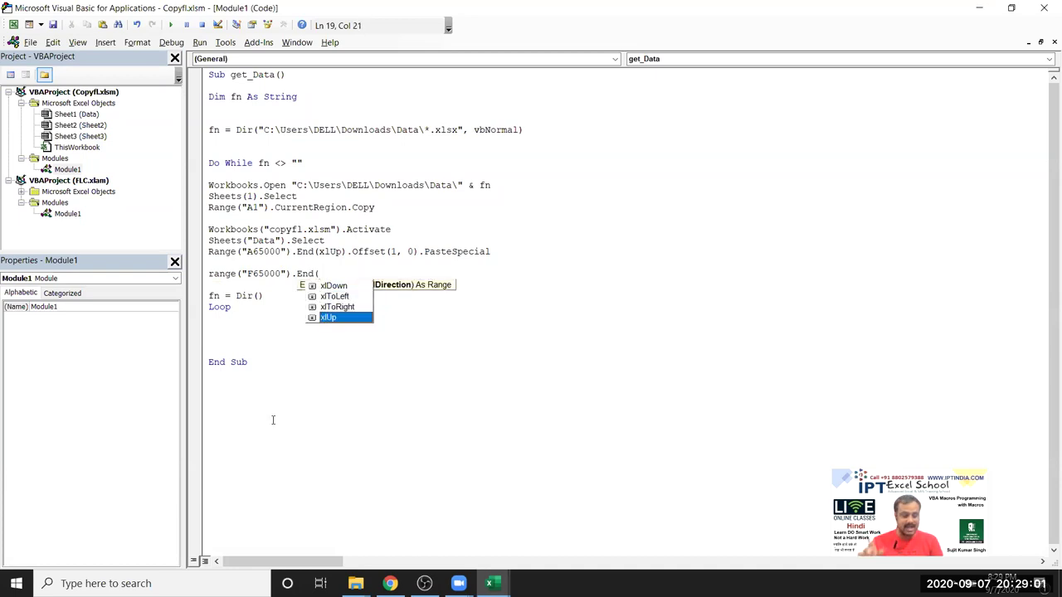
key(Tab)
text())
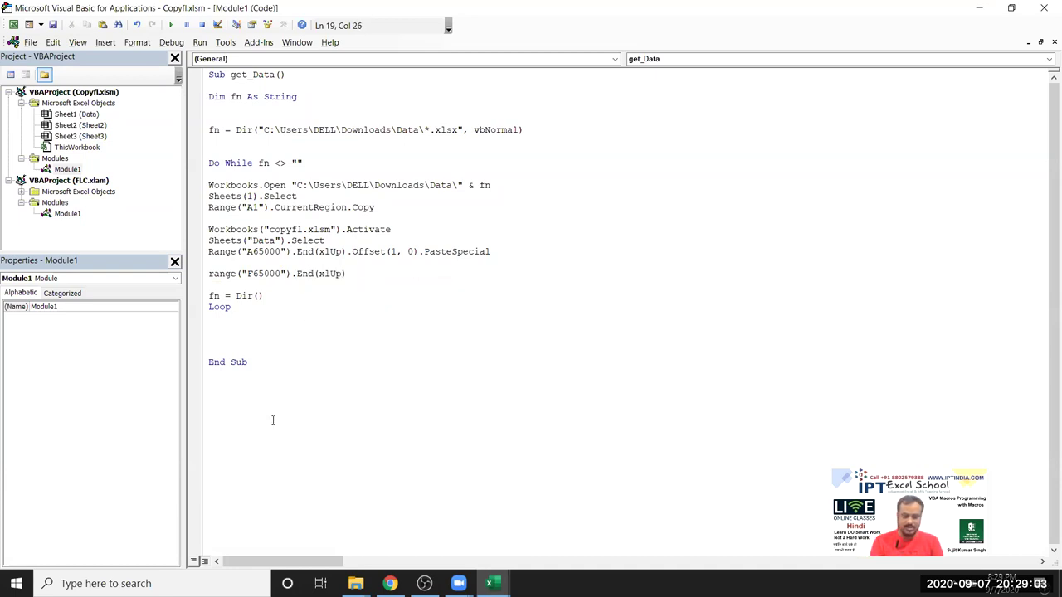
text(.O)
key(Tab)
text(()
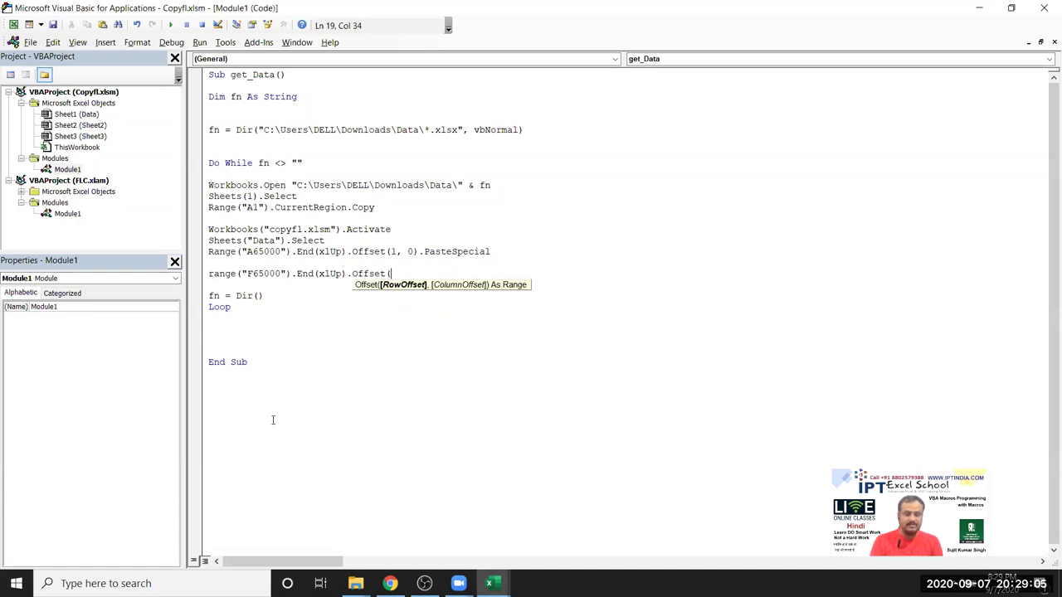
text(0,1)
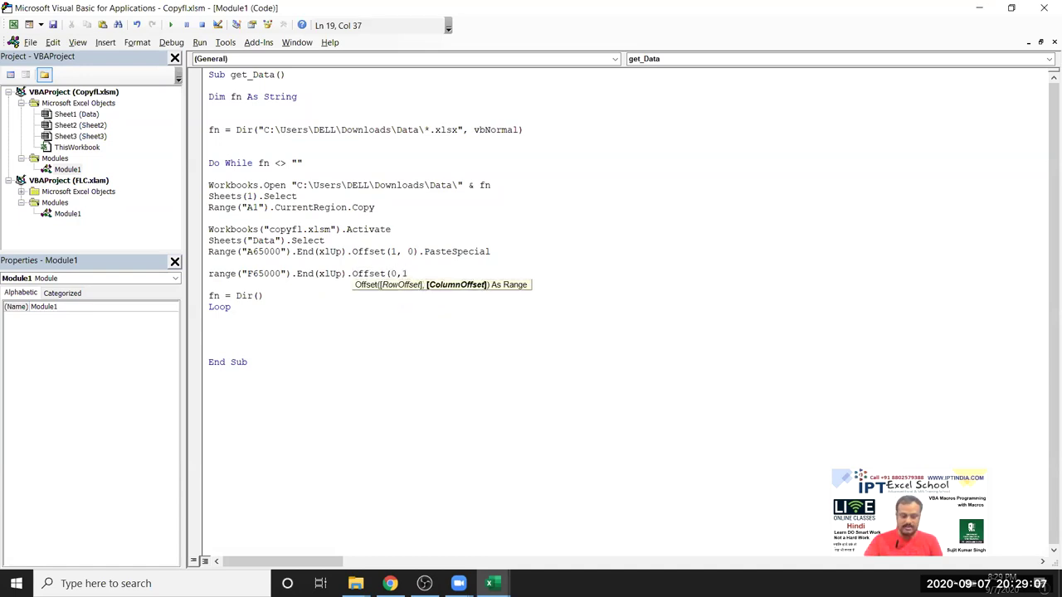
text().S)
key(Tab)
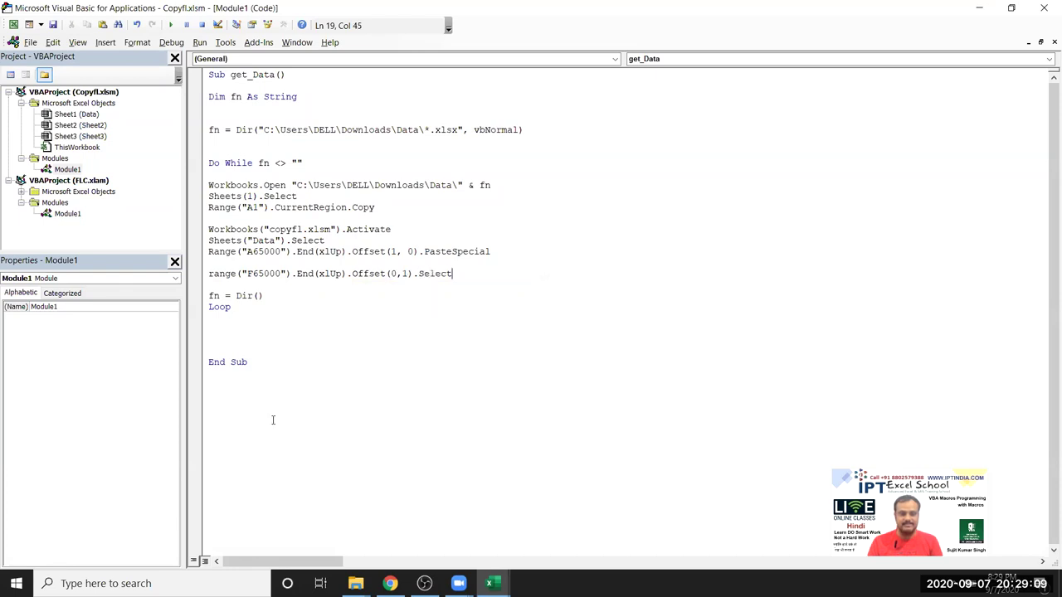
key(Return)
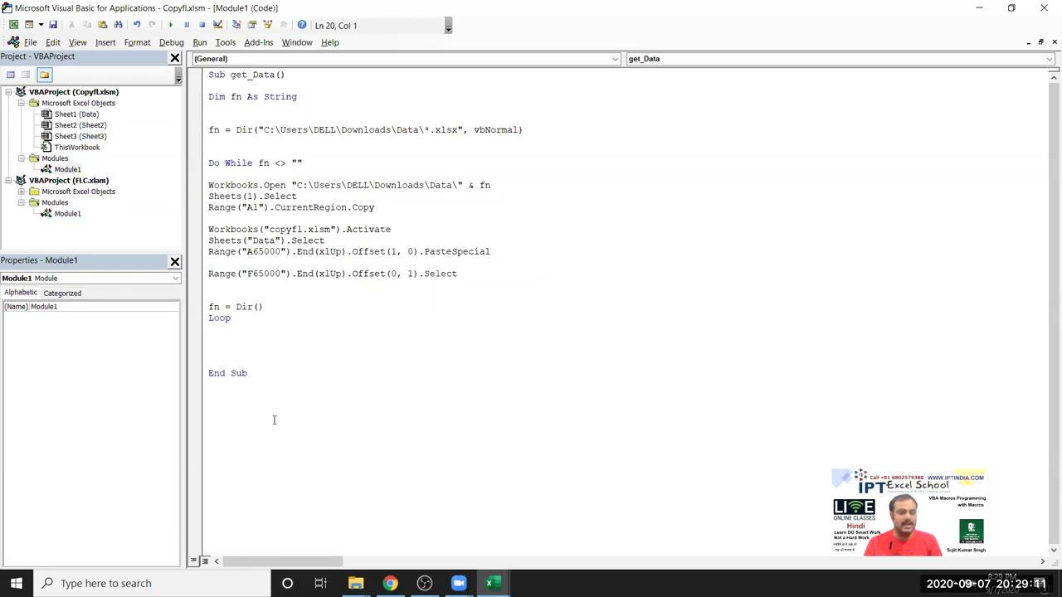
Step: Test in the sheet that Ctrl+Up then Right lands beside column F's last filled cell
key(alt+F11)
click(297, 525)
key(ctrl+Up)
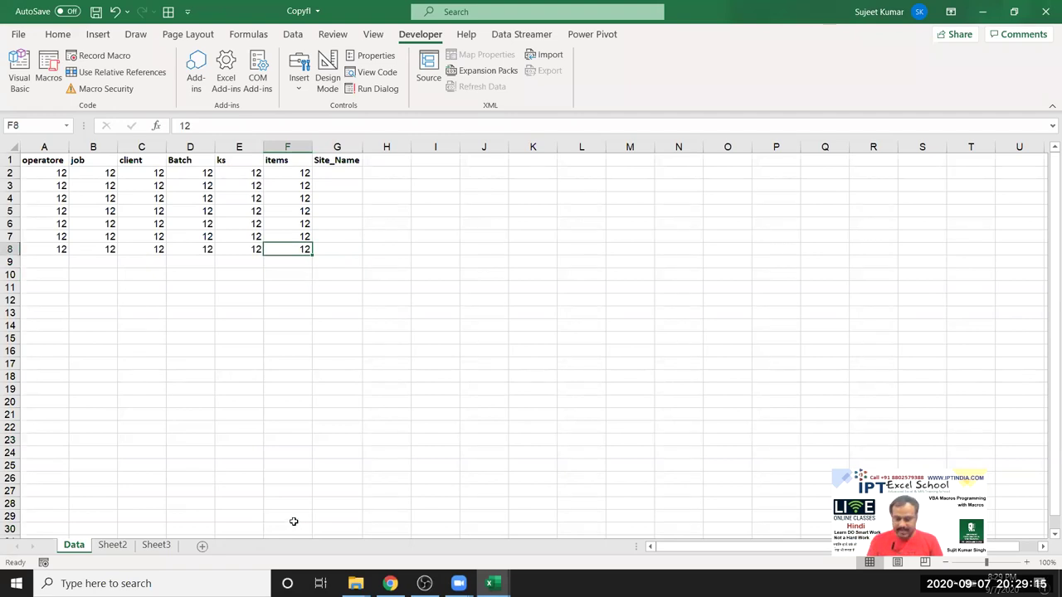
key(Right)
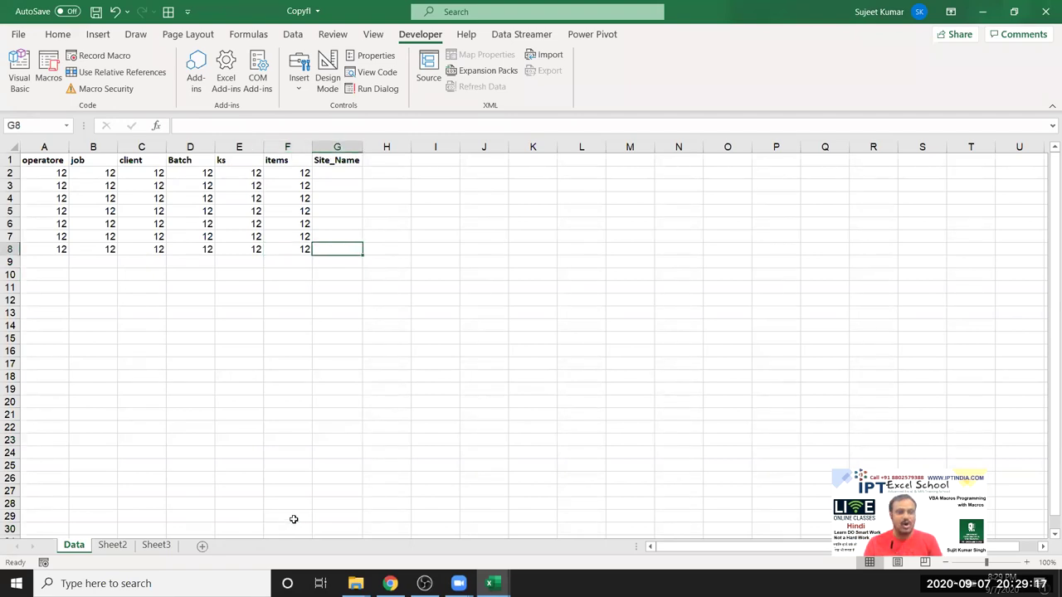
key(alt+F11)
click(390, 273)
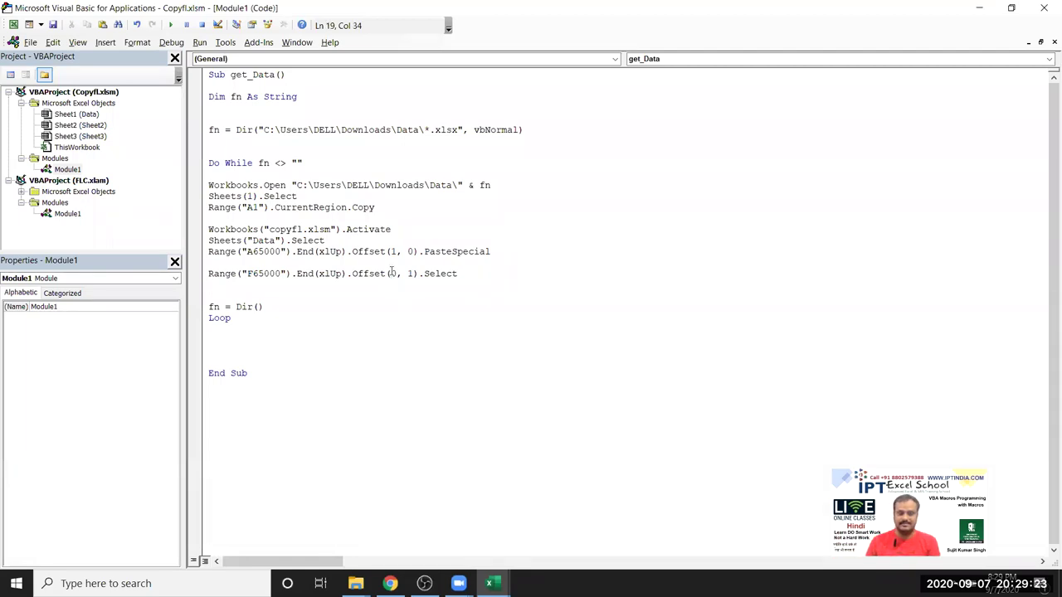
Step: Begin a new line Range(ActiveCell, ActiveCell.End(xlUp) below the Offset select statement
click(303, 286)
text(range(activece)
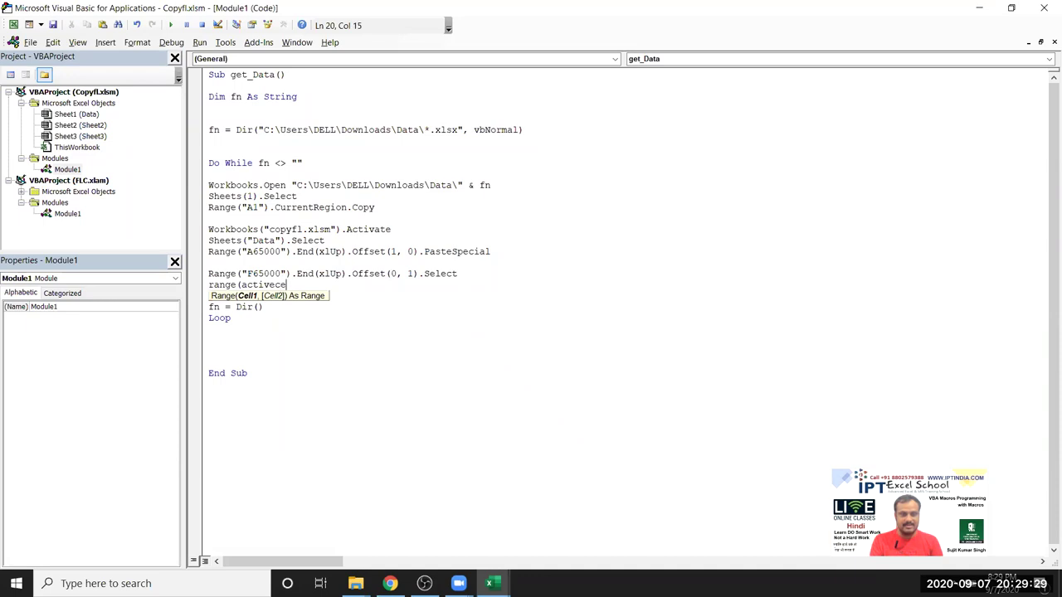
text(ll,activecell.end)
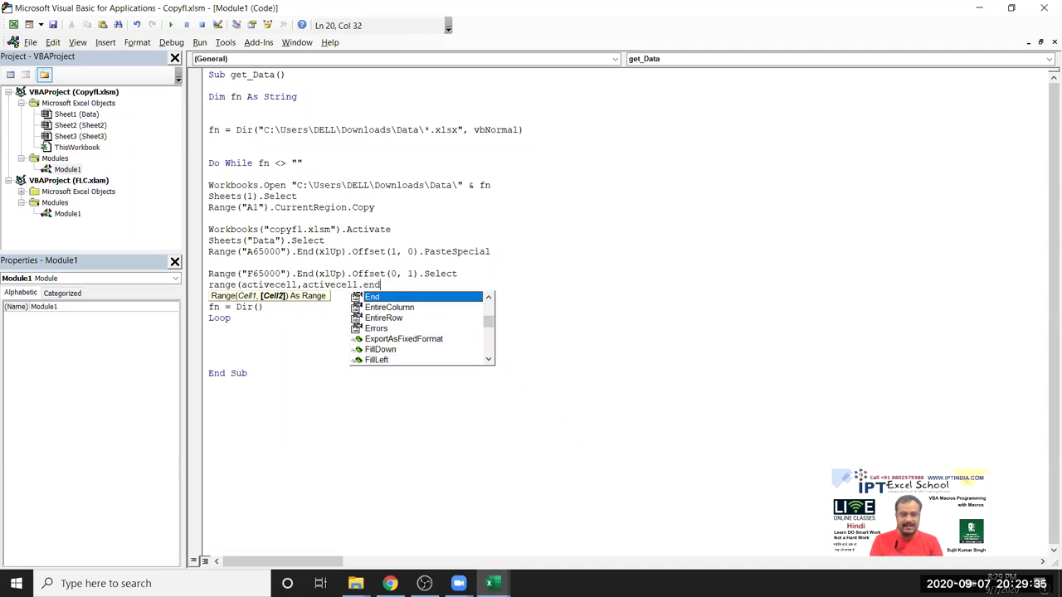
key(Tab)
text(()
key(Down)
key(Down)
key(Down)
key(Tab)
Step: Finish it as .Offset(1, 0)).Value = fn so the new rows get the file name
text().off)
key(Tab)
text(()
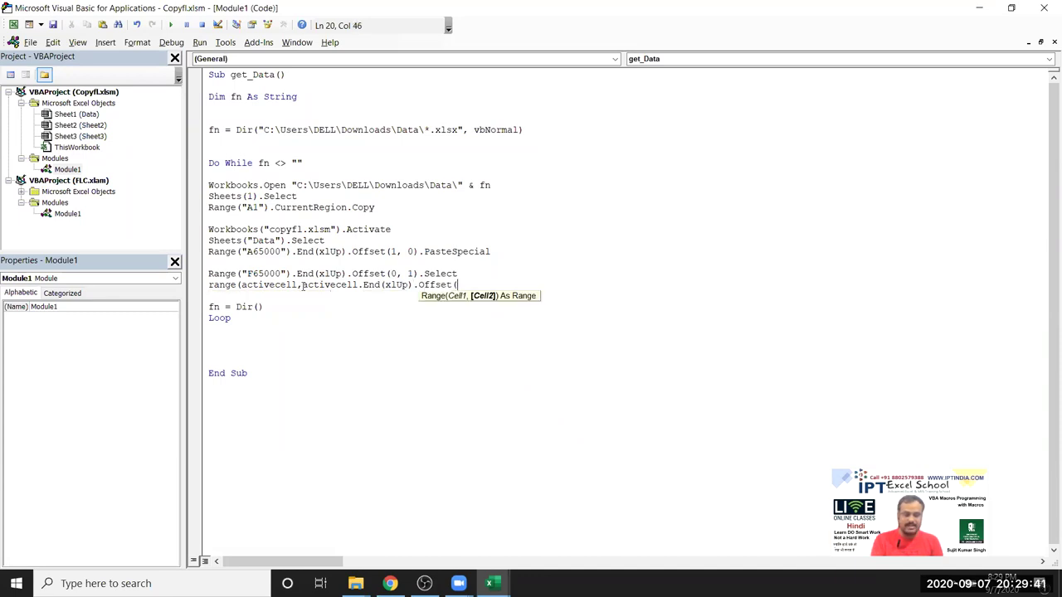
text(1,0)
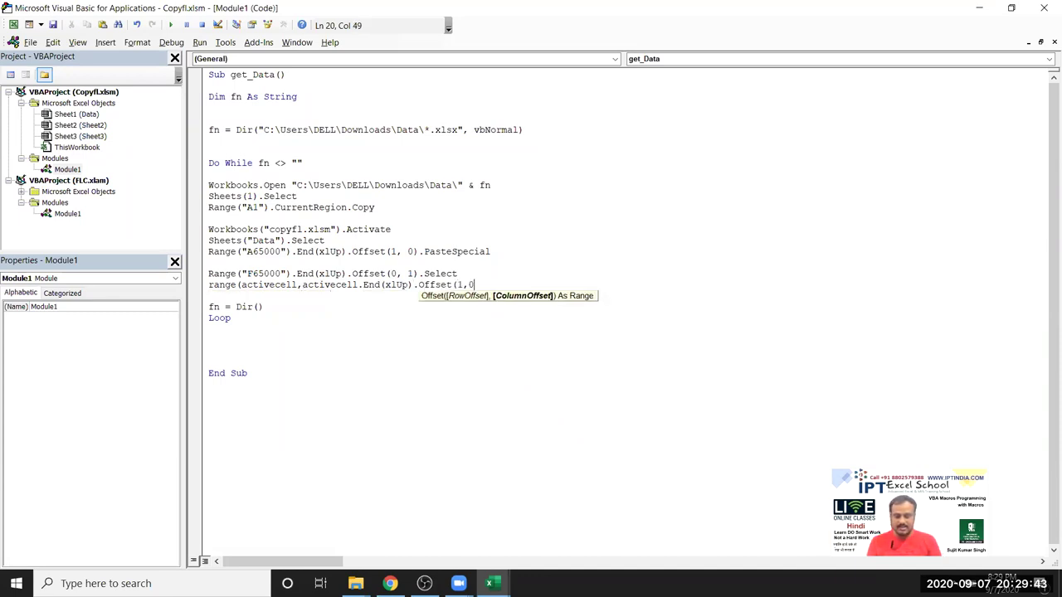
text()).val)
key(Tab)
text(=fn)
key(Down)
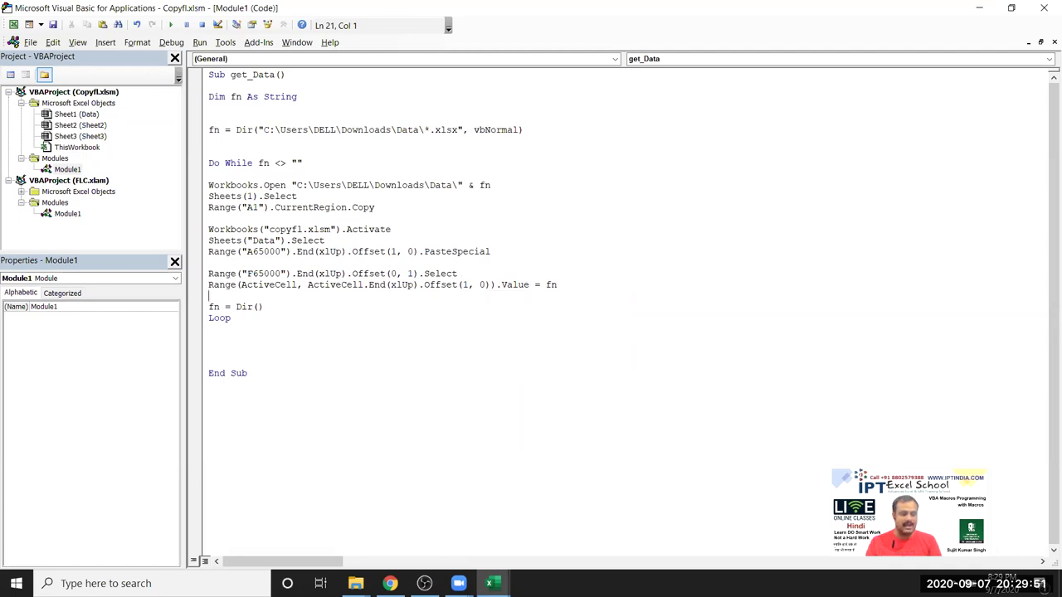
double_click(221, 275)
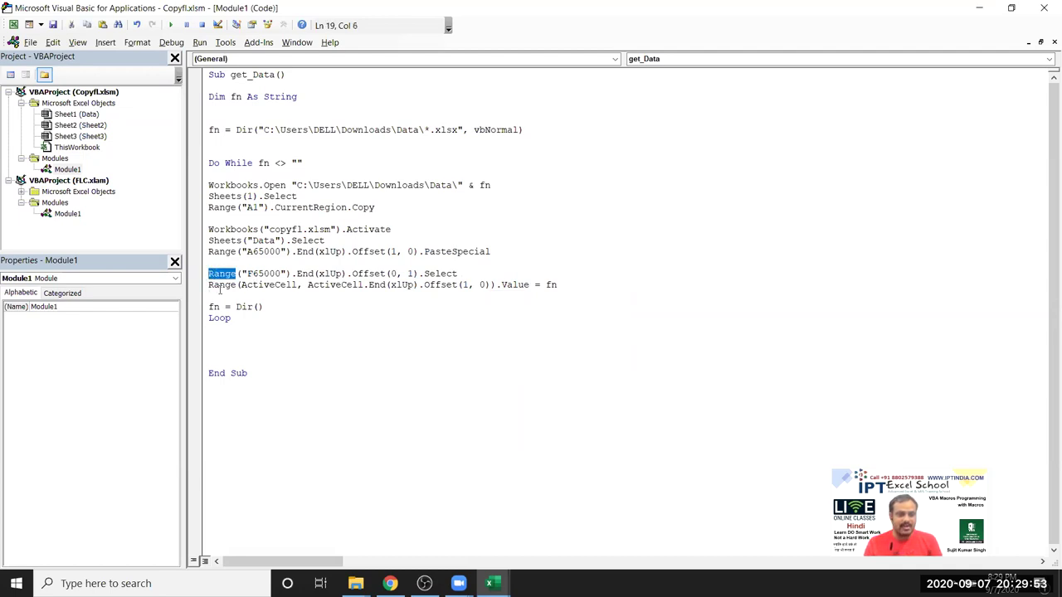
key(alt+F11)
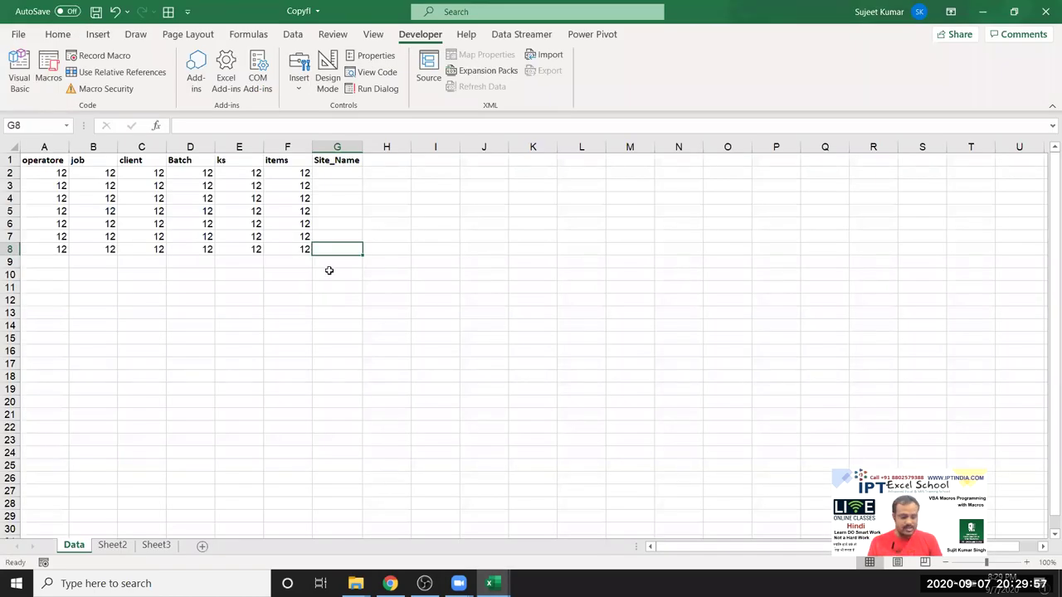
key(ctrl+shift+Up)
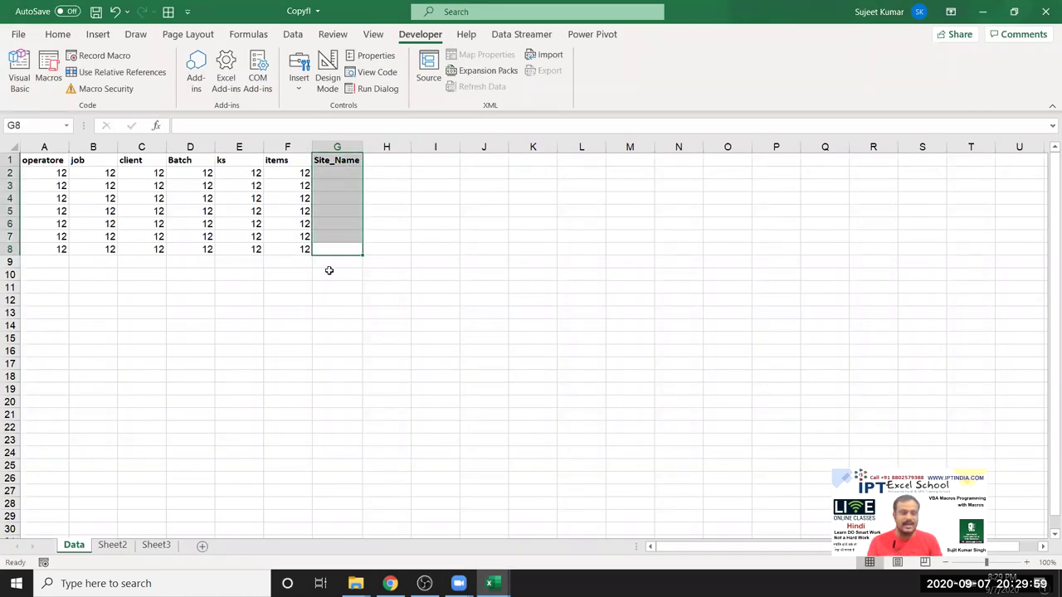
key(alt+F11)
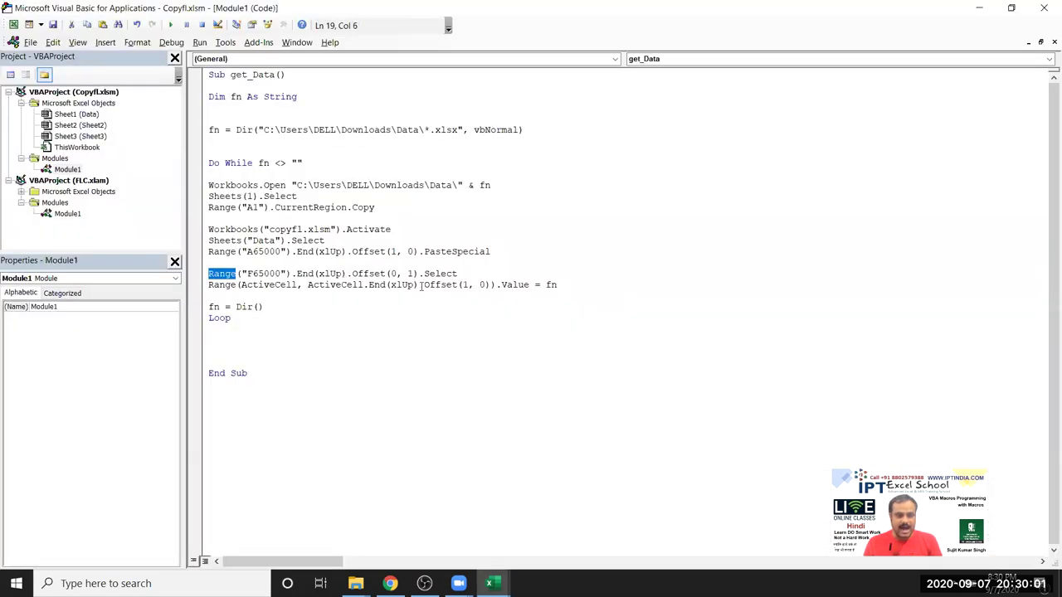
drag(419, 284, 209, 284)
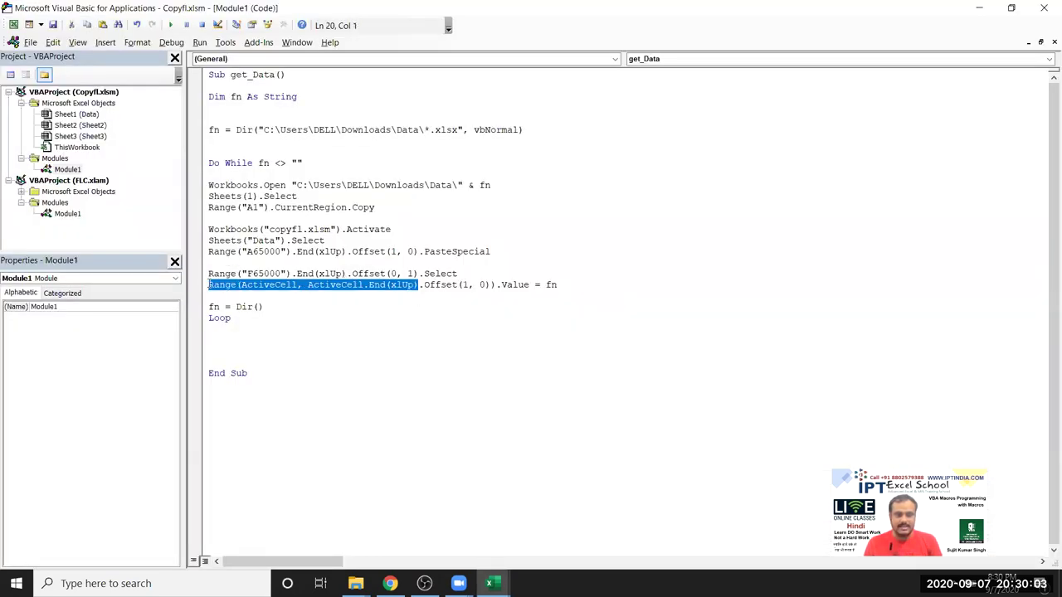
key(alt+F11)
drag(340, 249, 351, 170)
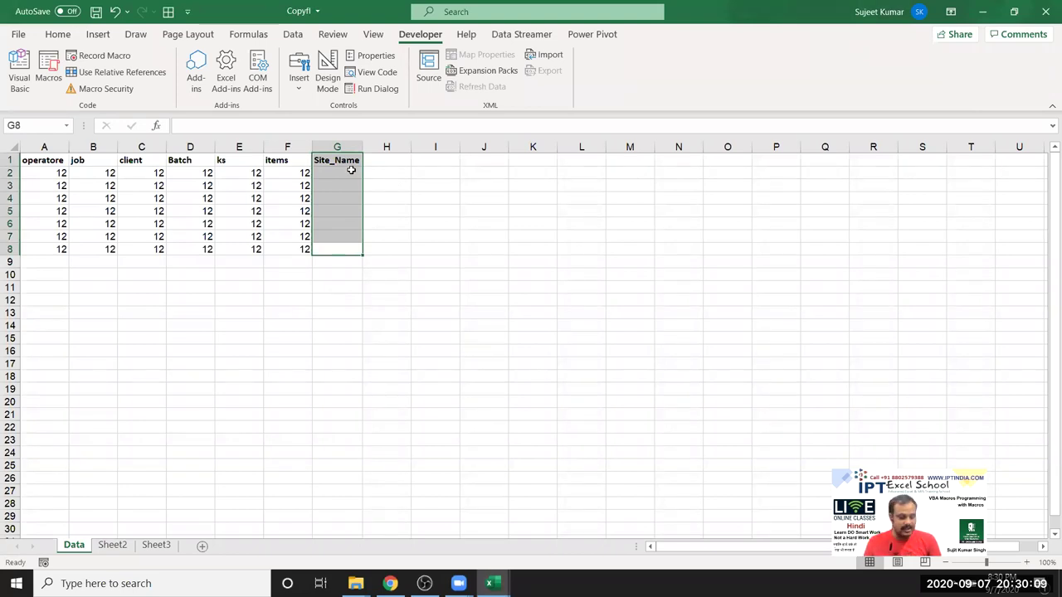
key(ctrl+shift+Down)
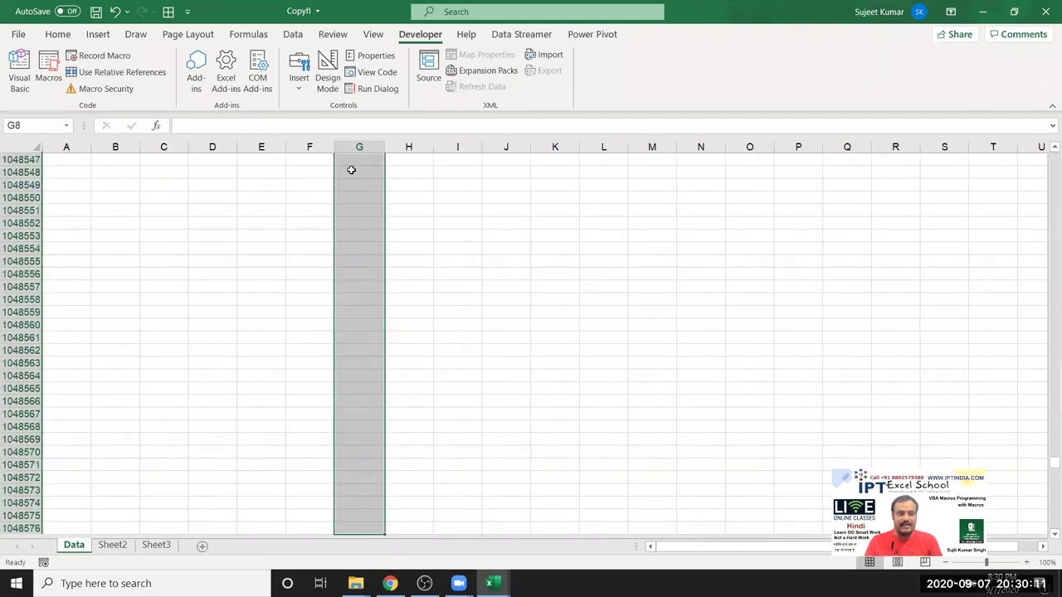
key(Up)
key(Up)
key(Down)
key(Down)
key(ctrl+shift+Up)
key(shift+Down)
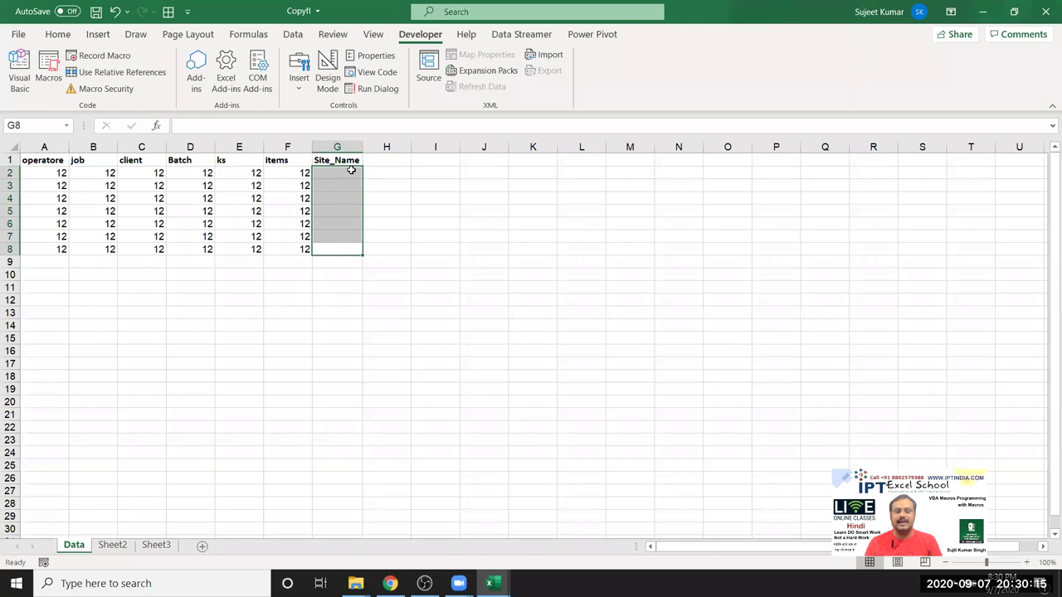
key(alt+F11)
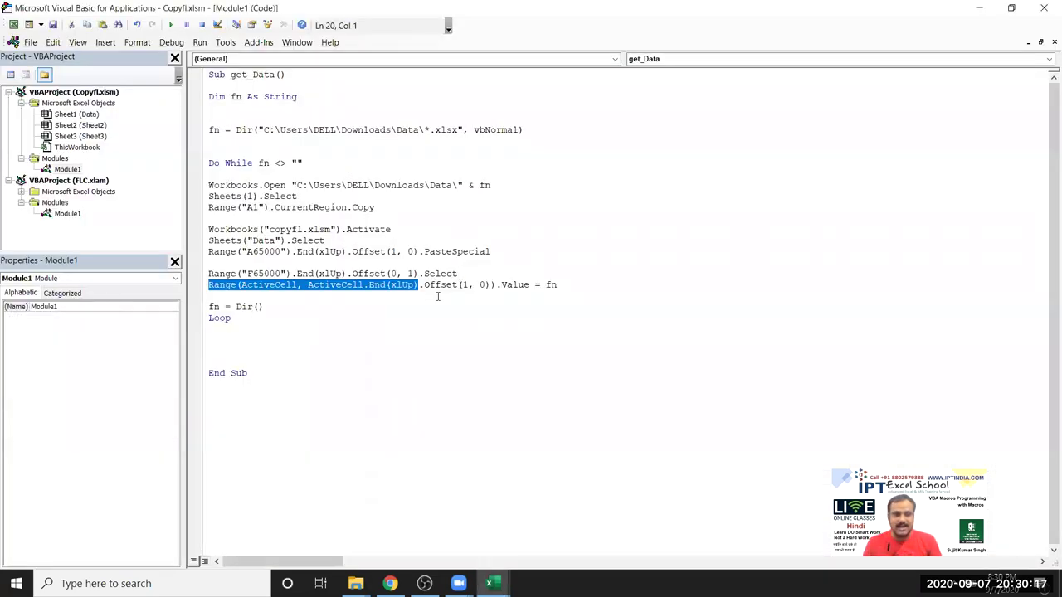
click(481, 297)
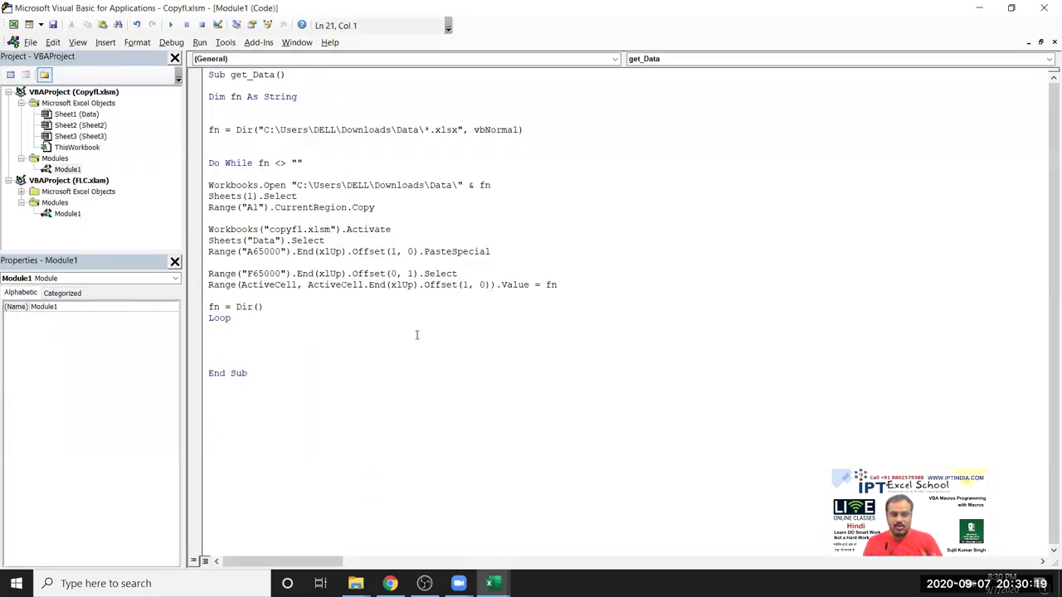
Step: Review the ActiveCell range on line 20 and the fn = Dir() line
drag(297, 285, 246, 286)
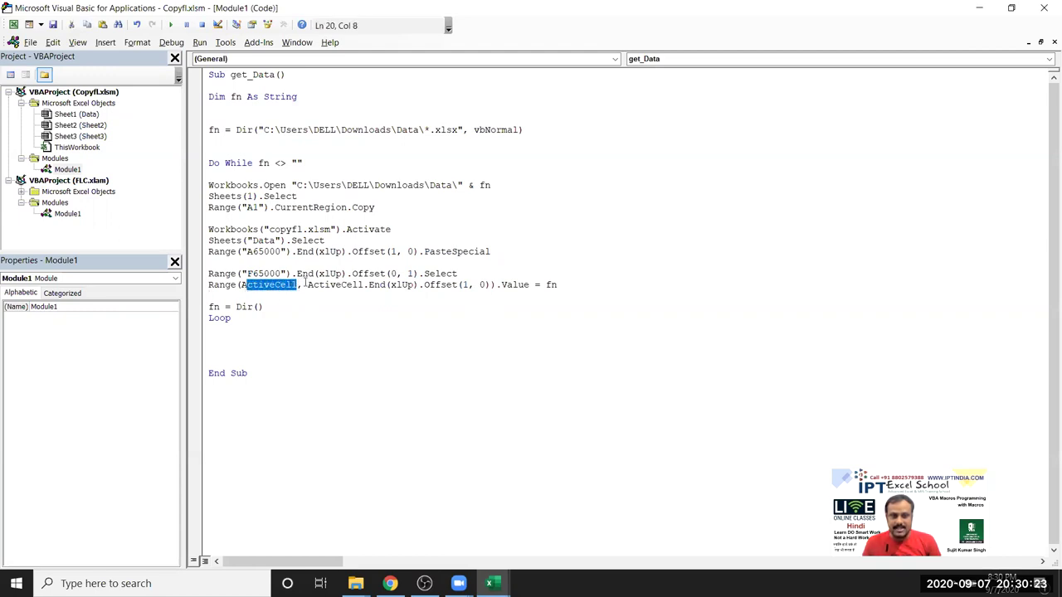
drag(303, 285, 491, 286)
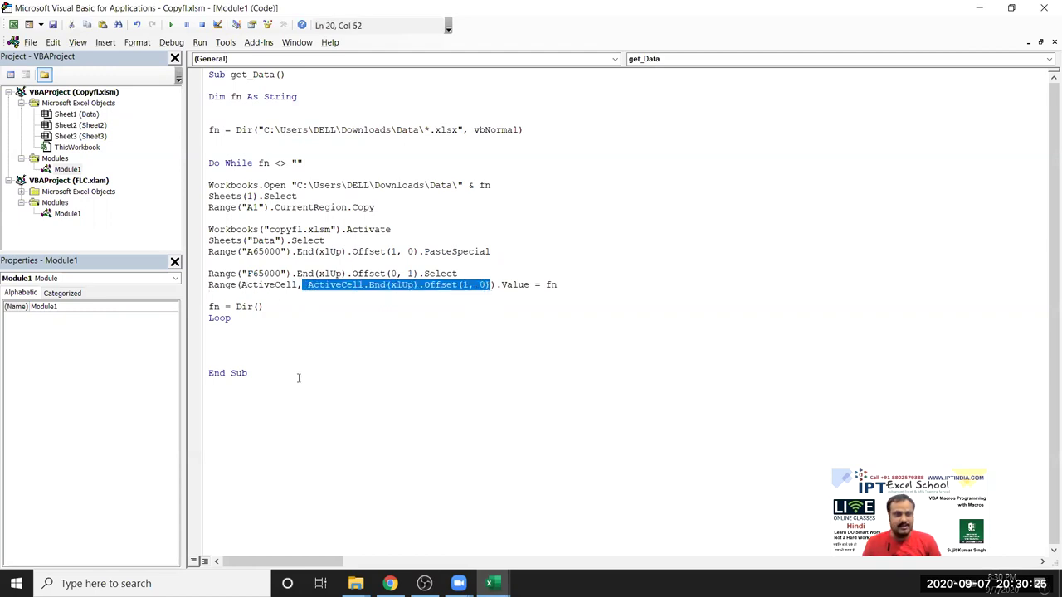
click(563, 287)
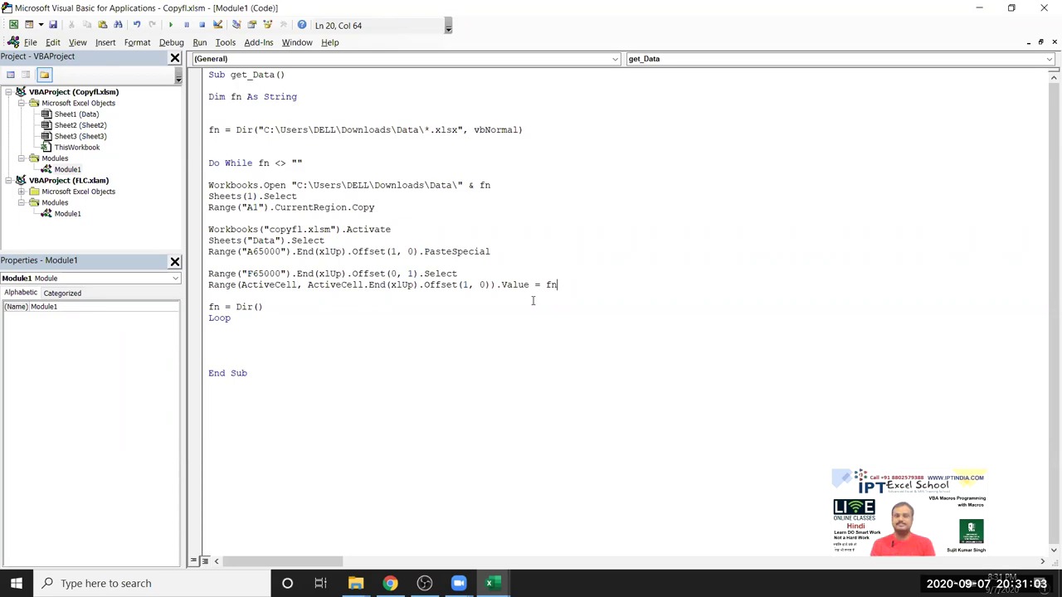
click(331, 328)
click(572, 294)
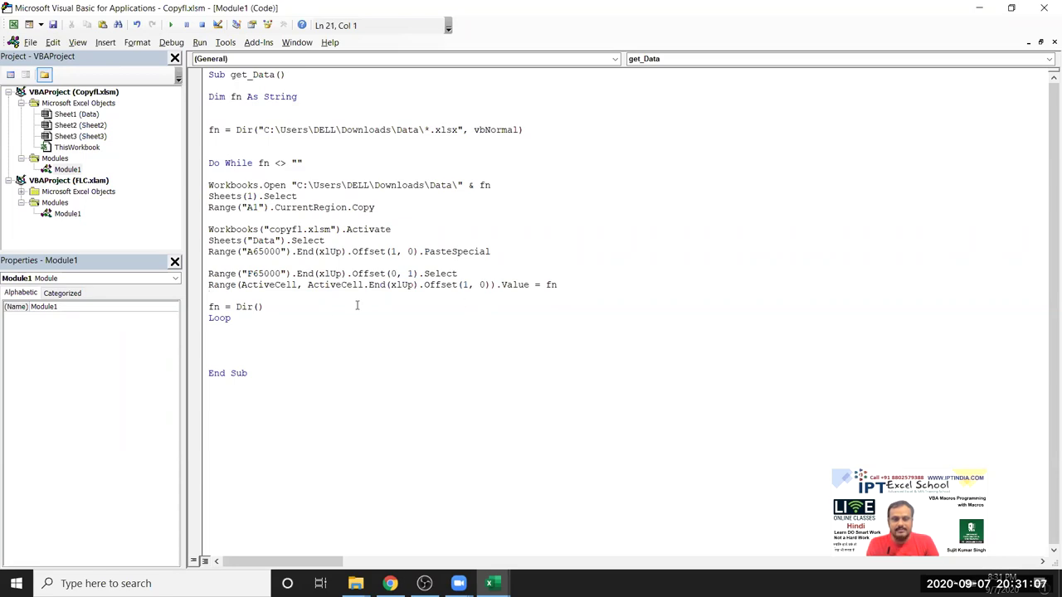
drag(208, 307, 220, 307)
double_click(250, 308)
Step: Insert a blank line directly above fn = Dir() inside the loop
click(237, 328)
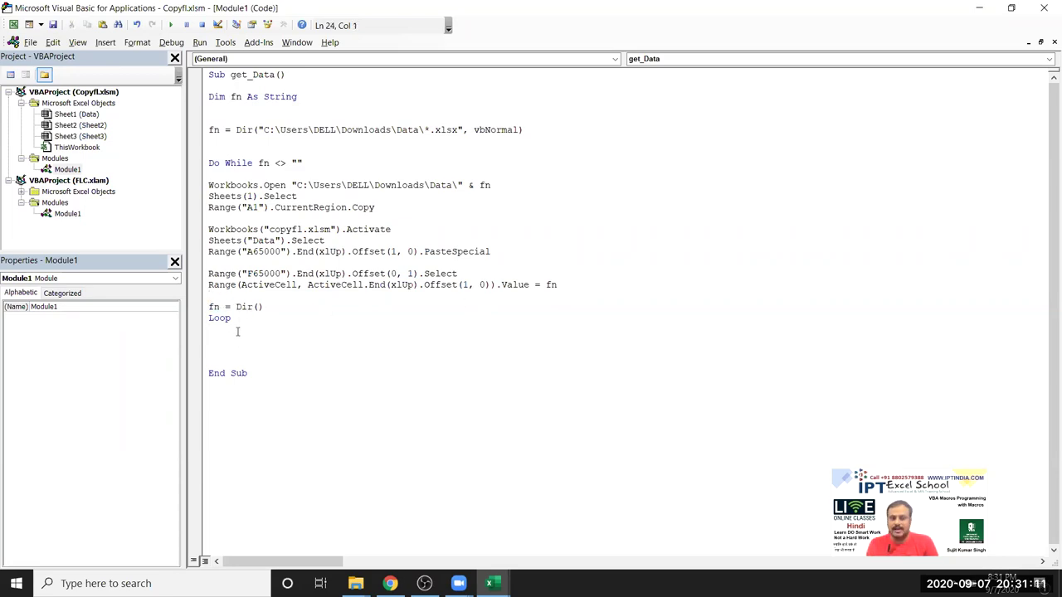
key(Return)
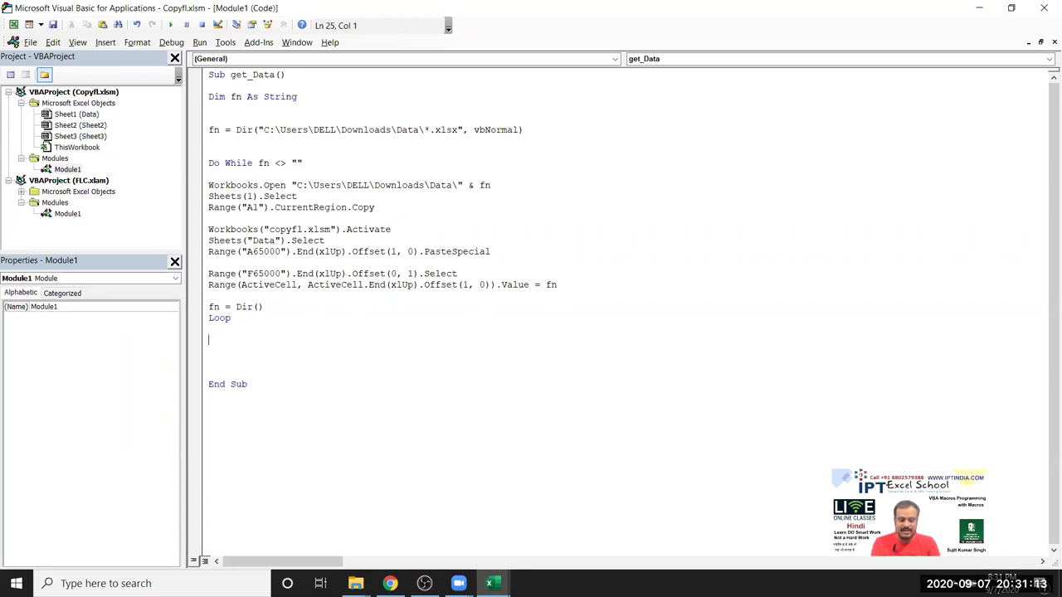
text(ms)
key(BackSpace)
key(BackSpace)
key(BackSpace)
click(209, 307)
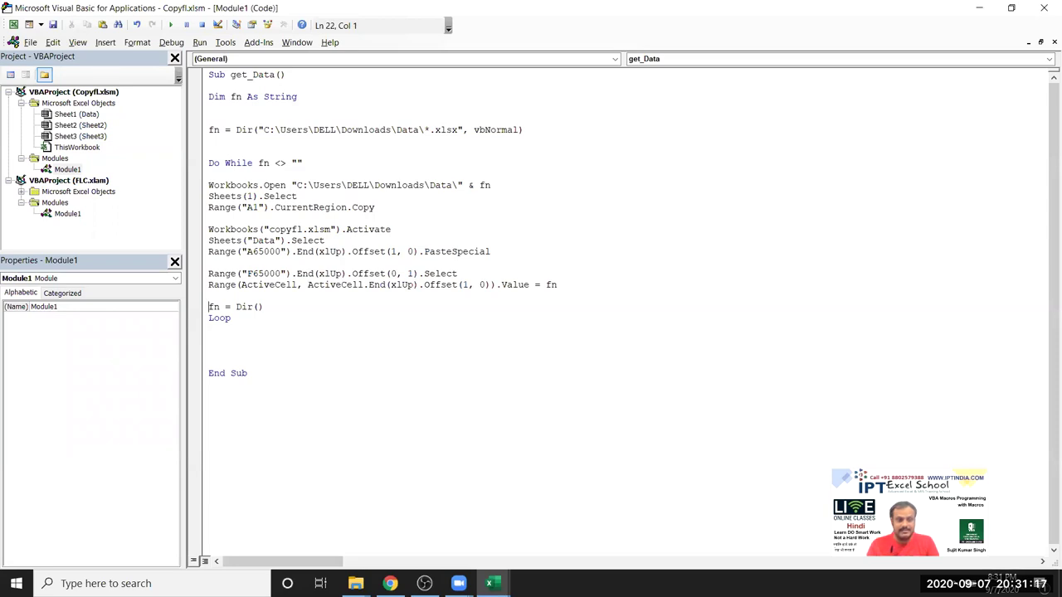
key(Return)
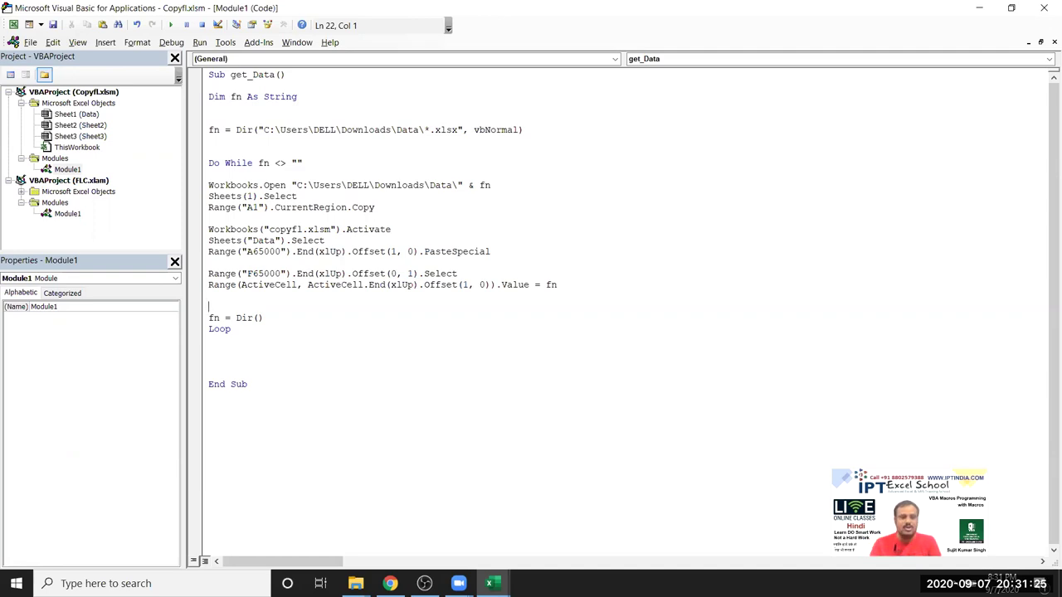
Step: Add Workbooks(fn).Close False above fn = Dir() to close each source file unsaved
text(workbook)
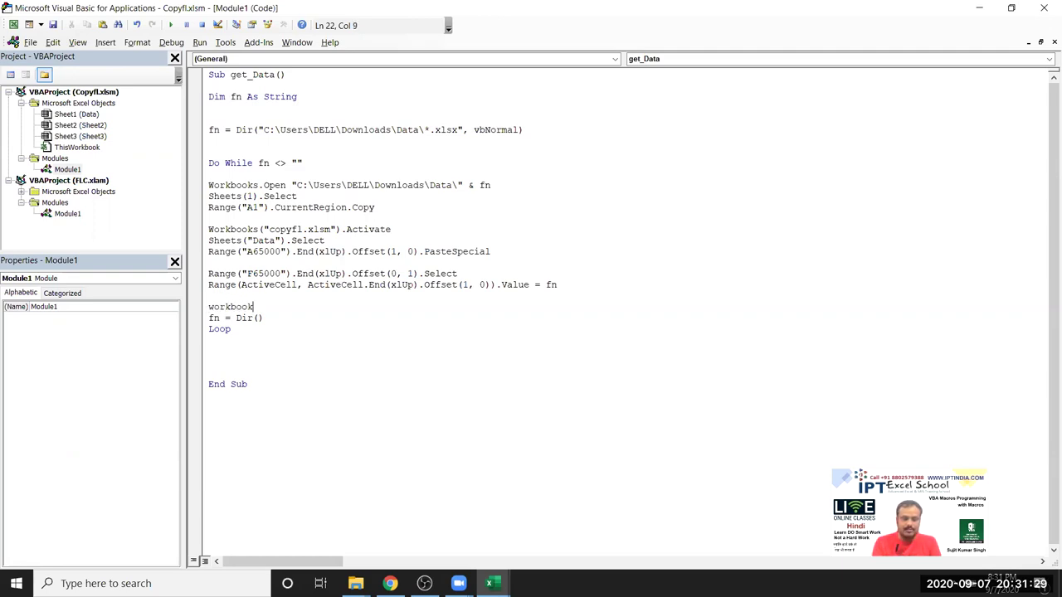
text(s)
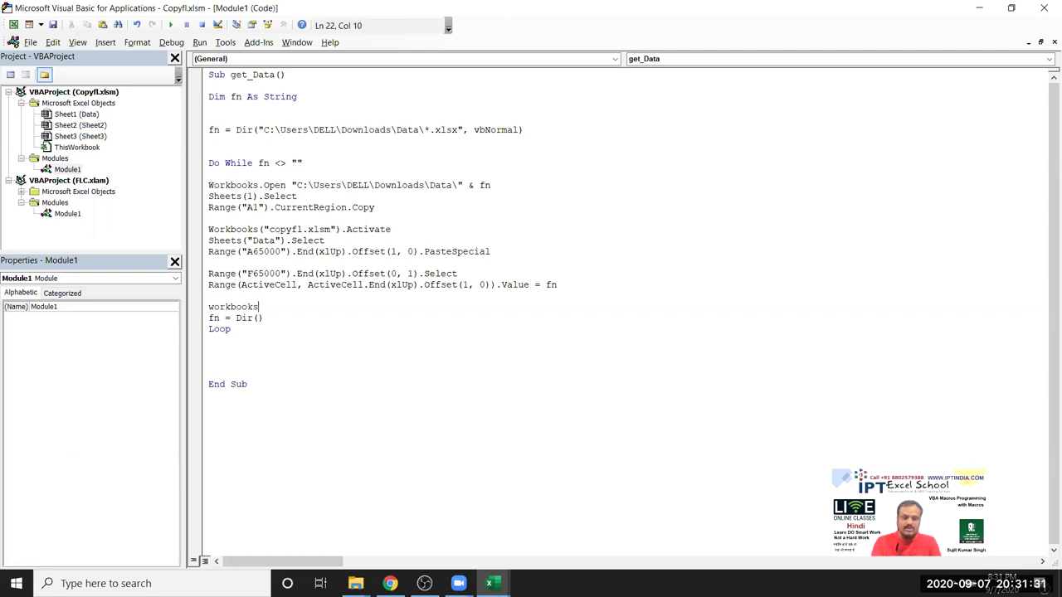
text((fn)
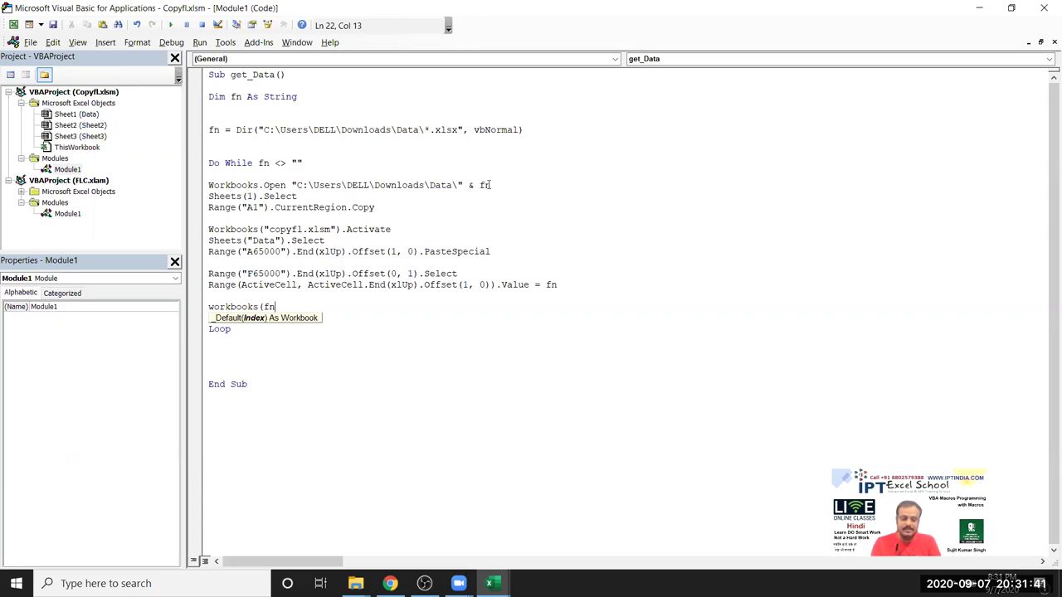
text().cl)
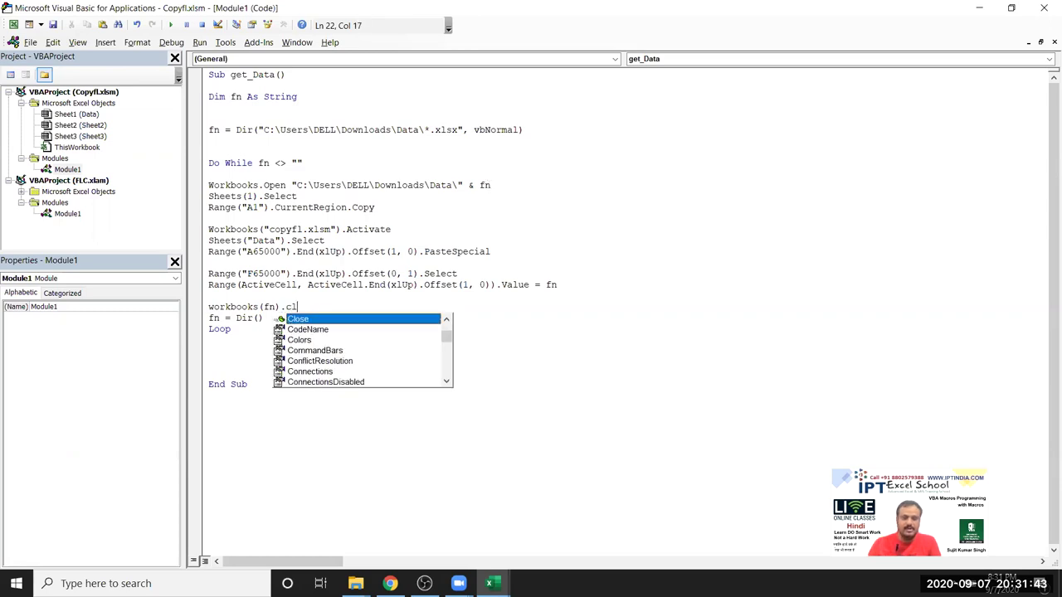
text( false)
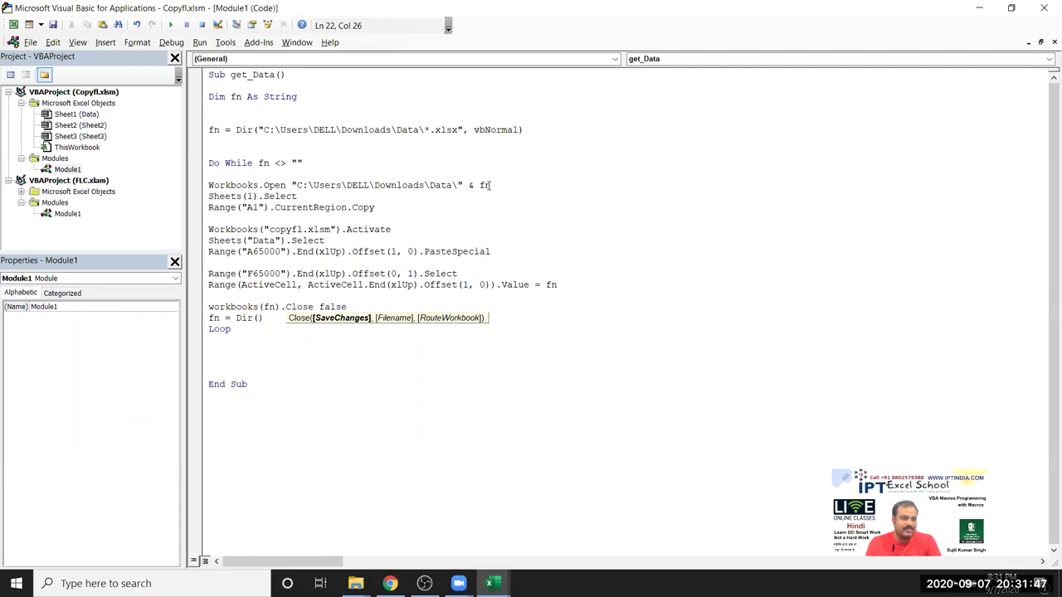
click(345, 344)
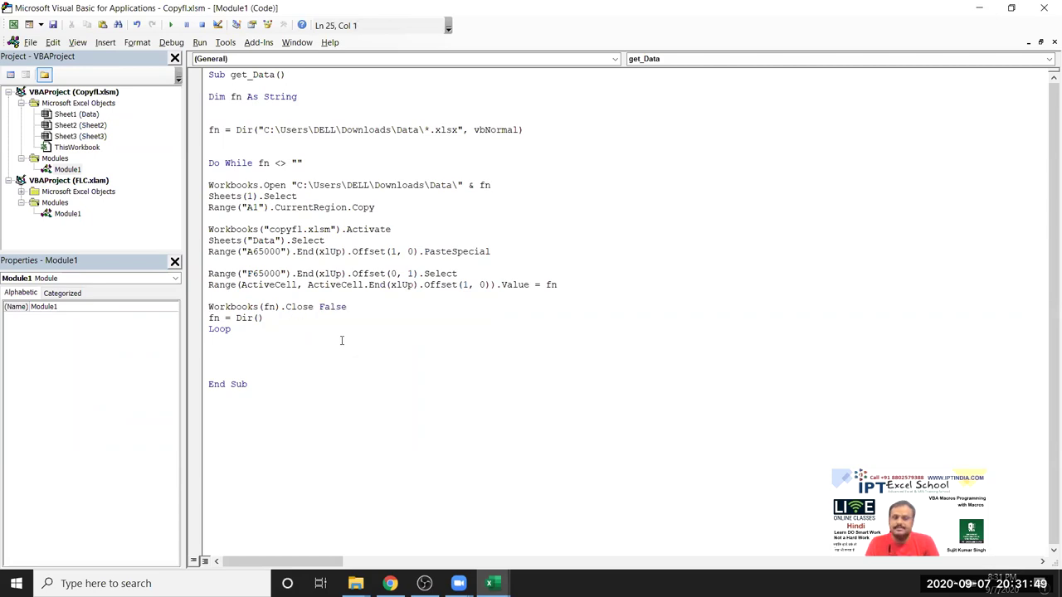
click(262, 306)
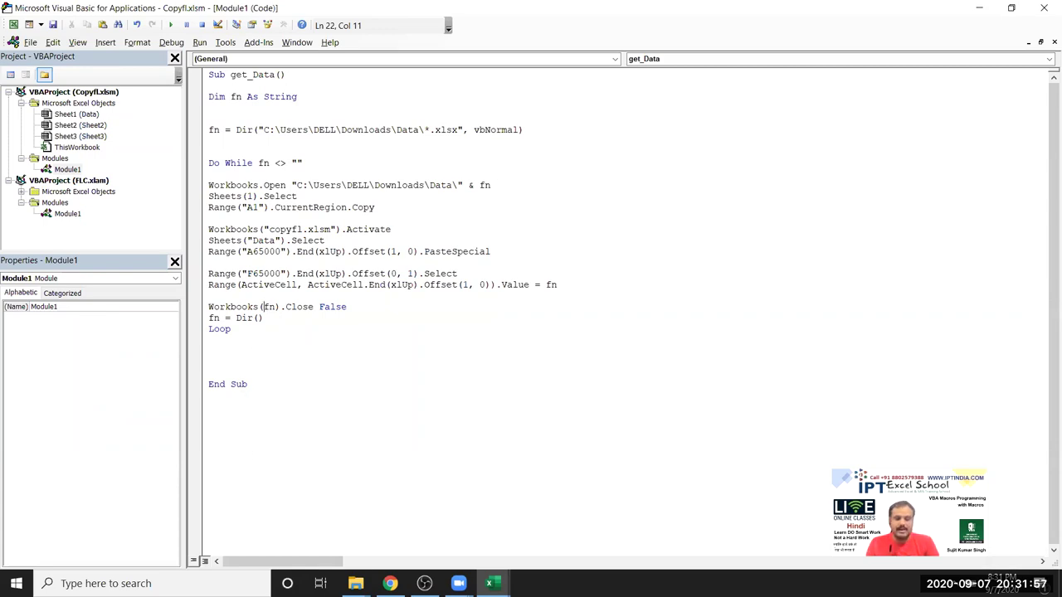
key(alt+F11)
key(alt+F11)
Step: Add MsgBox "Data Copied" on a new line after Loop
click(244, 349)
key(Return)
text(msgbox)
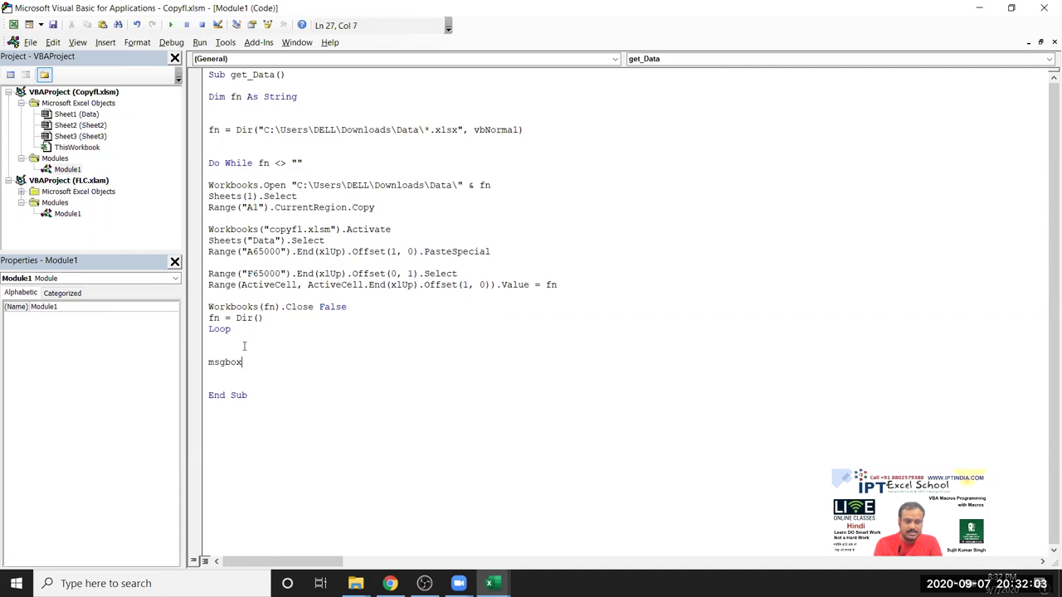
text( "Data )
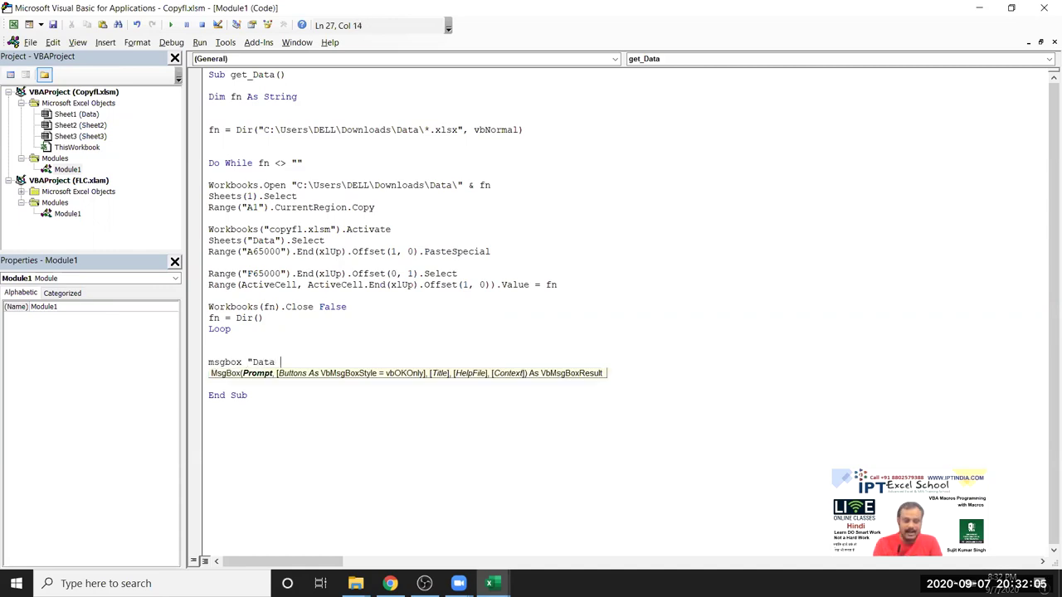
text(Copy)
key(BackSpace)
text(ied")
click(238, 341)
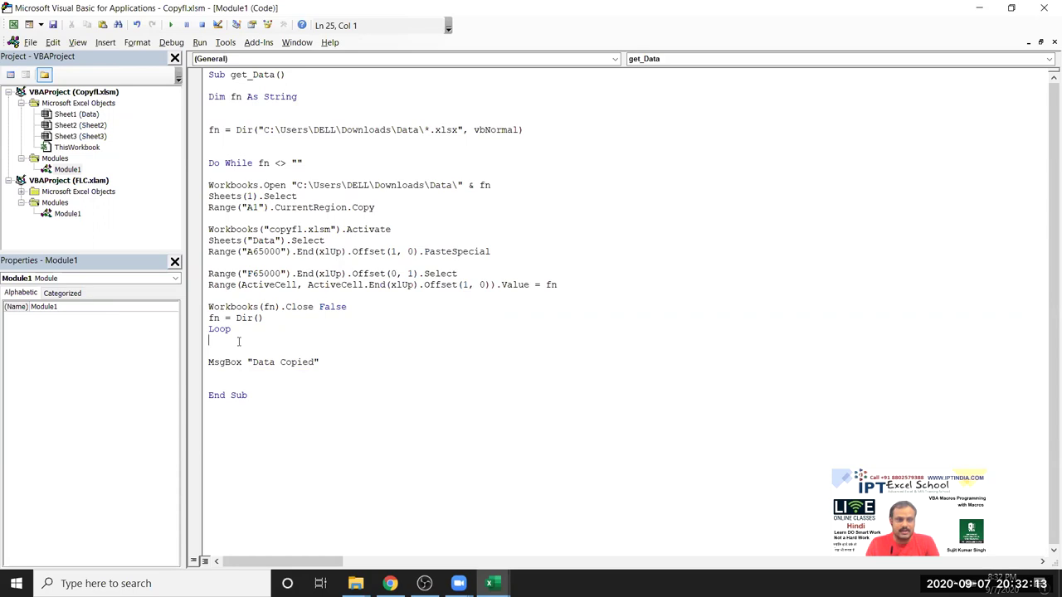
key(alt+F11)
Step: Clear the old test values from A2:F9 on the Data sheet
click(86, 227)
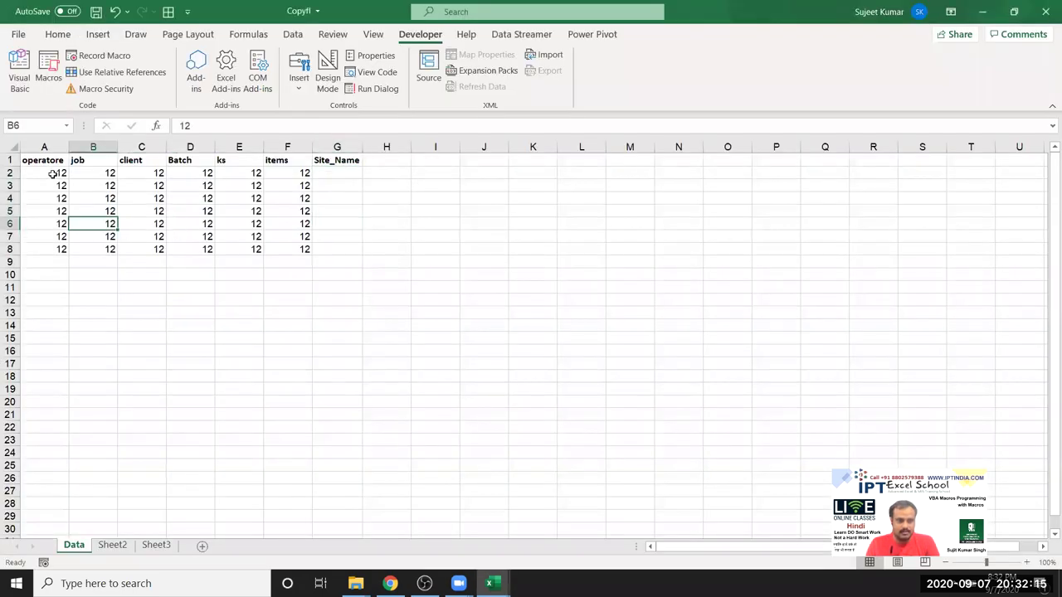
drag(52, 174, 282, 260)
key(Delete)
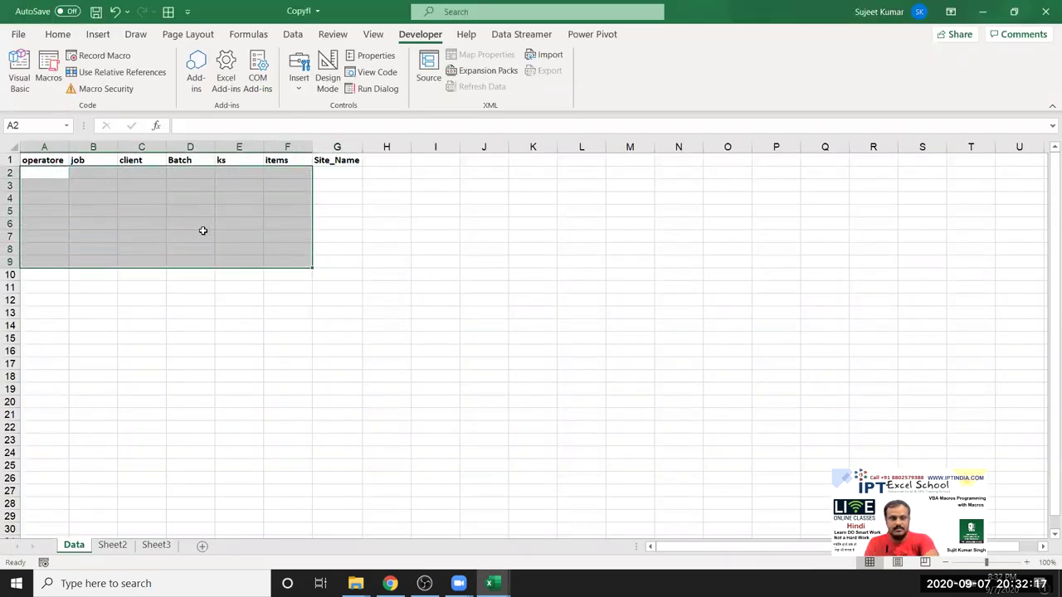
click(156, 223)
Step: Run the get_Data macro and dismiss the "Data Copied" message
click(48, 71)
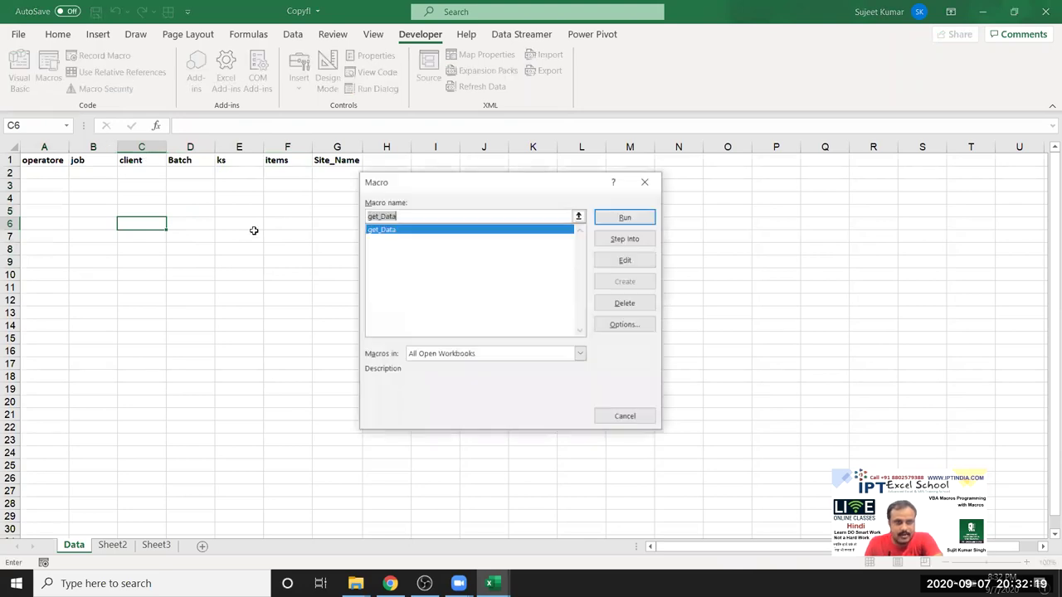
click(624, 217)
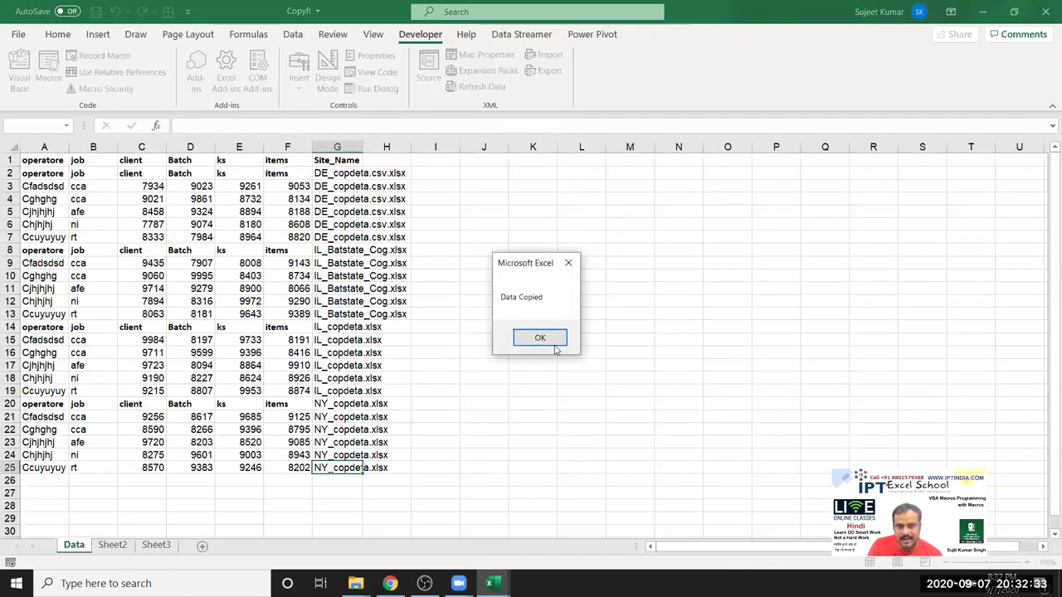
click(552, 340)
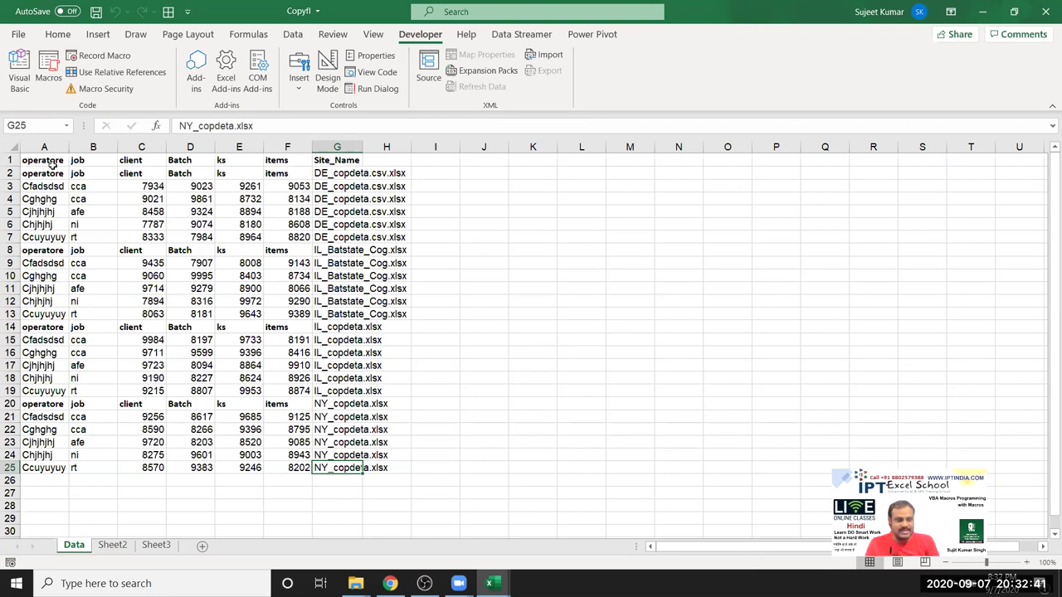
Step: Copy the first file's block A2:F7 to K2 and inspect the pasted header and RANDBETWEEN formula
drag(51, 171, 327, 234)
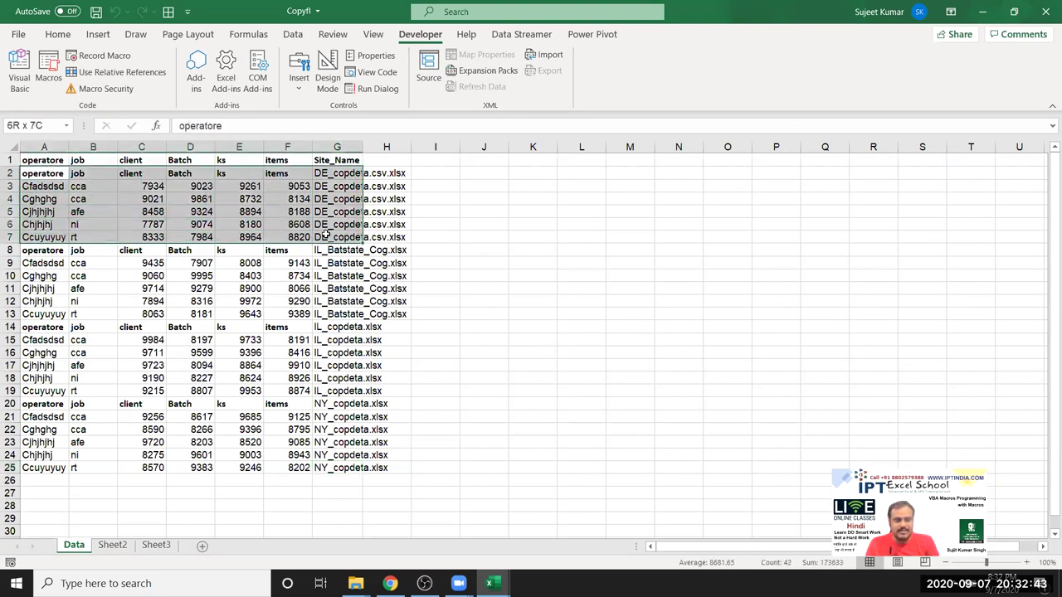
drag(327, 235, 297, 242)
key(ctrl+c)
click(523, 175)
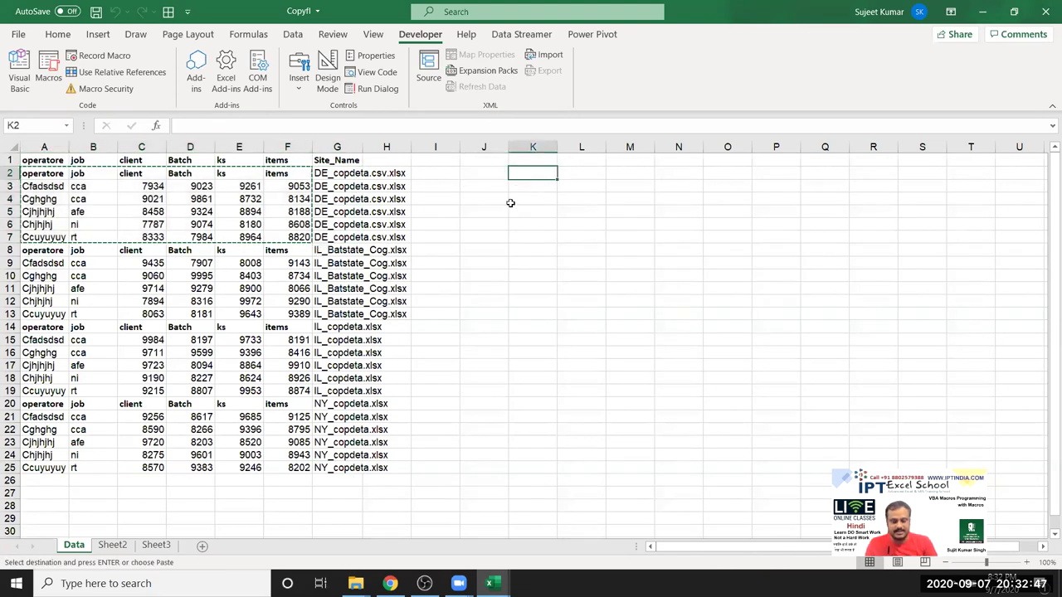
key(ctrl+v)
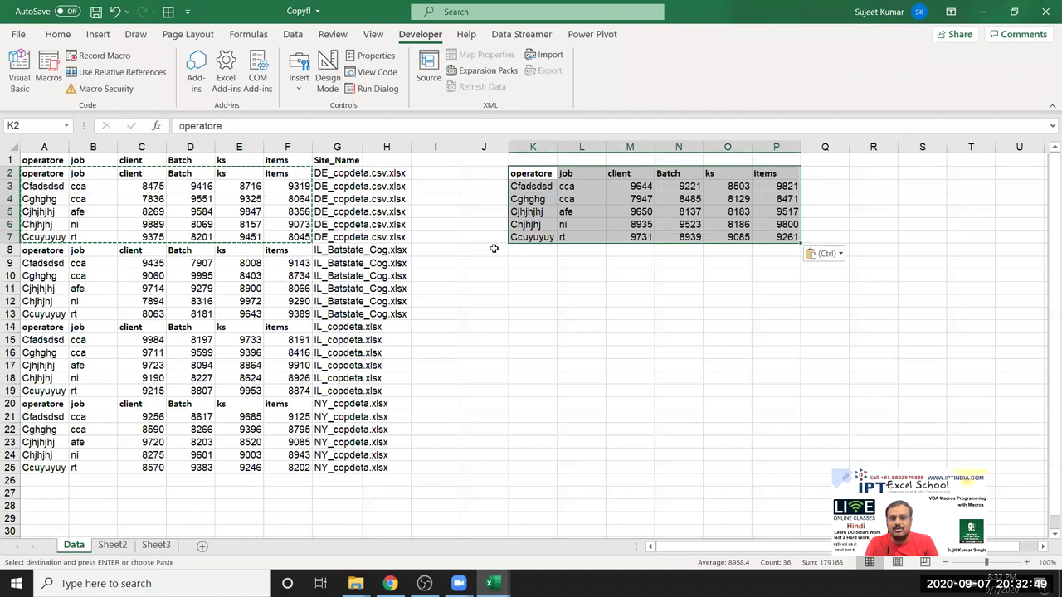
click(627, 197)
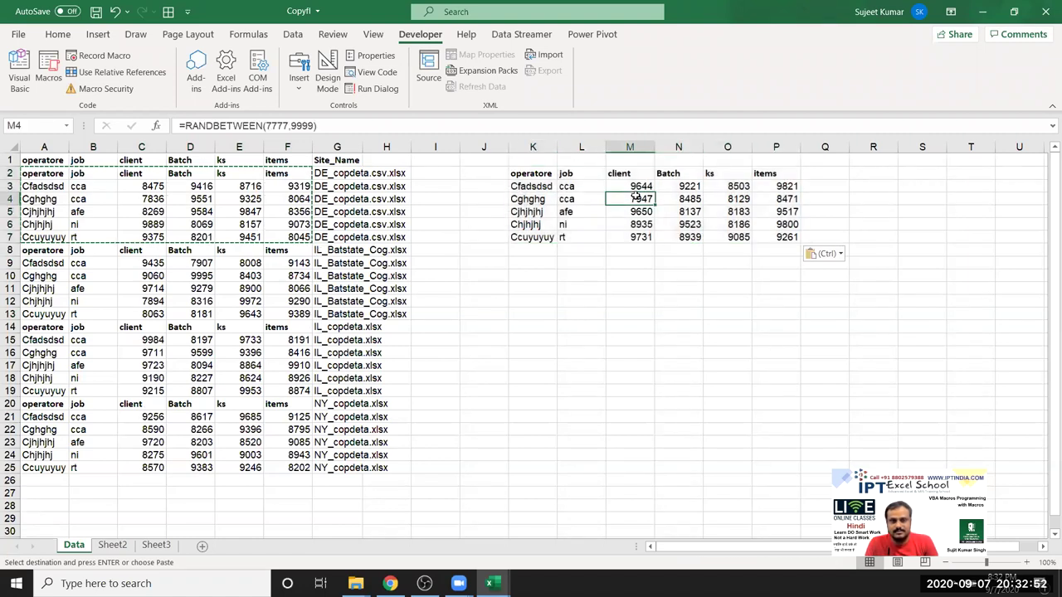
click(538, 173)
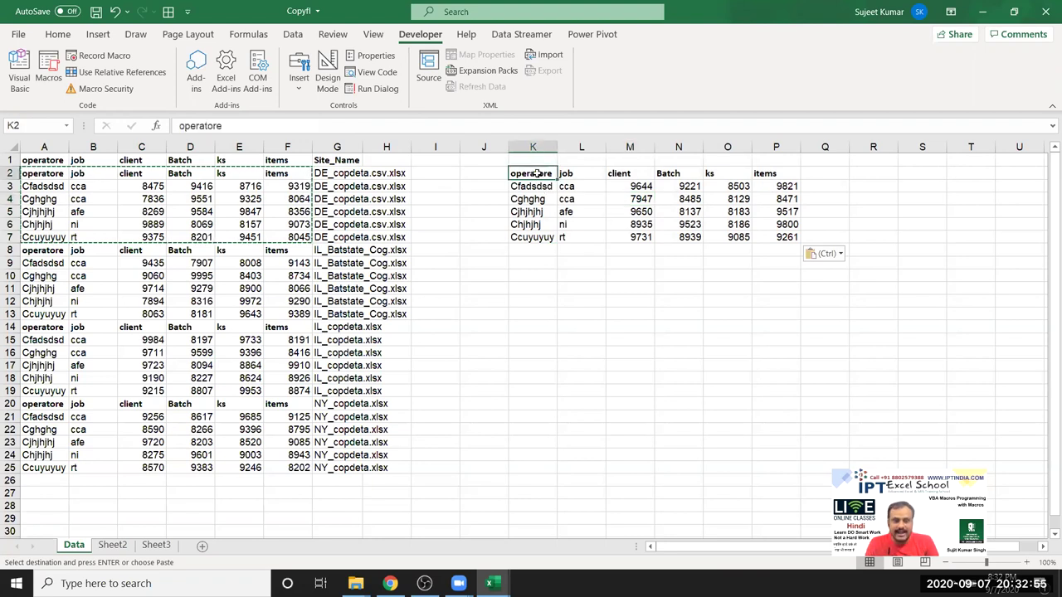
Step: Clear the consolidated rows A2:H26 and the pasted copy around K–P, then return to the code
key(Home)
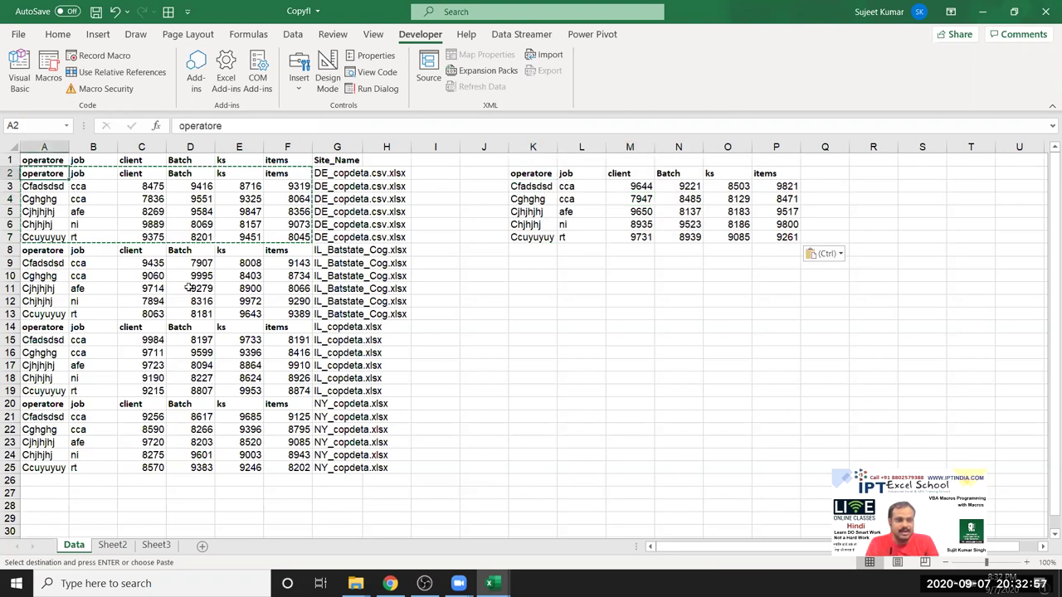
drag(189, 288, 374, 479)
key(Delete)
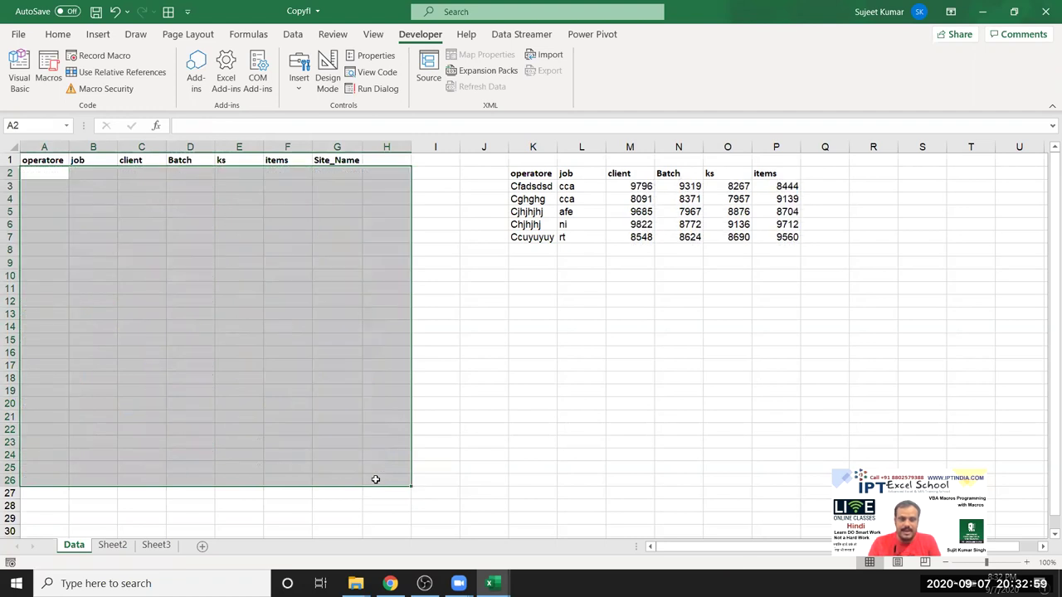
drag(484, 159, 825, 297)
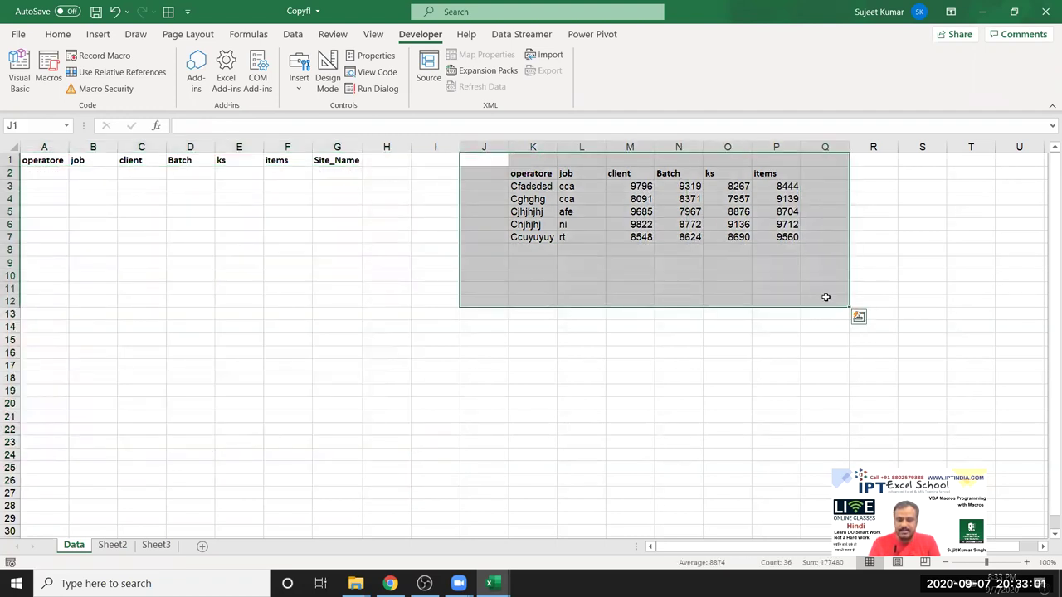
key(Delete)
key(alt+F11)
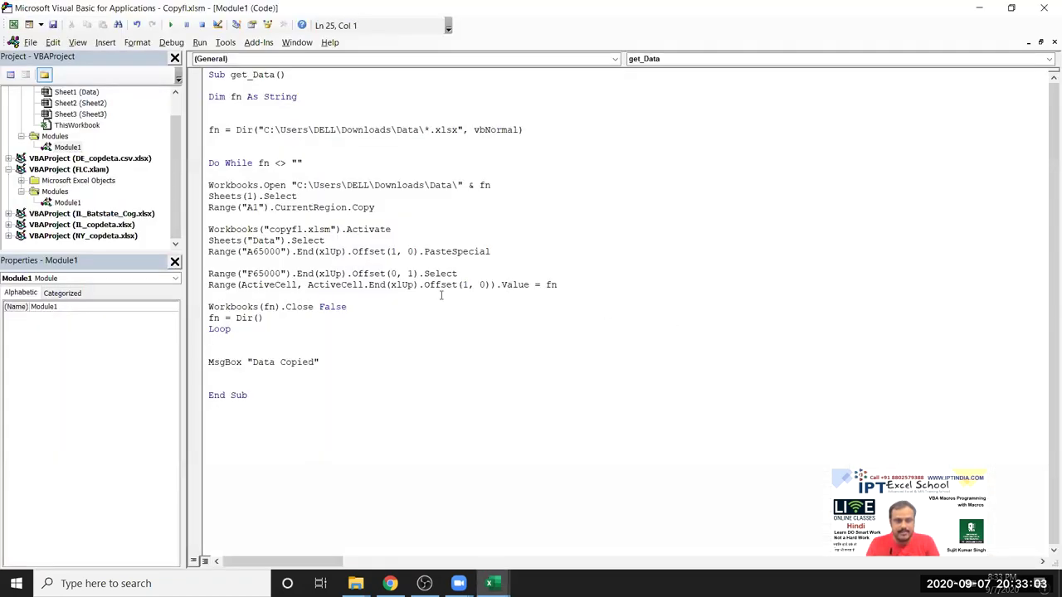
Step: Add an ActiveCell.EntireRow.Delete line right after the PasteSpecial statement in get_Data
click(260, 263)
key(Return)
click(208, 262)
text(a)
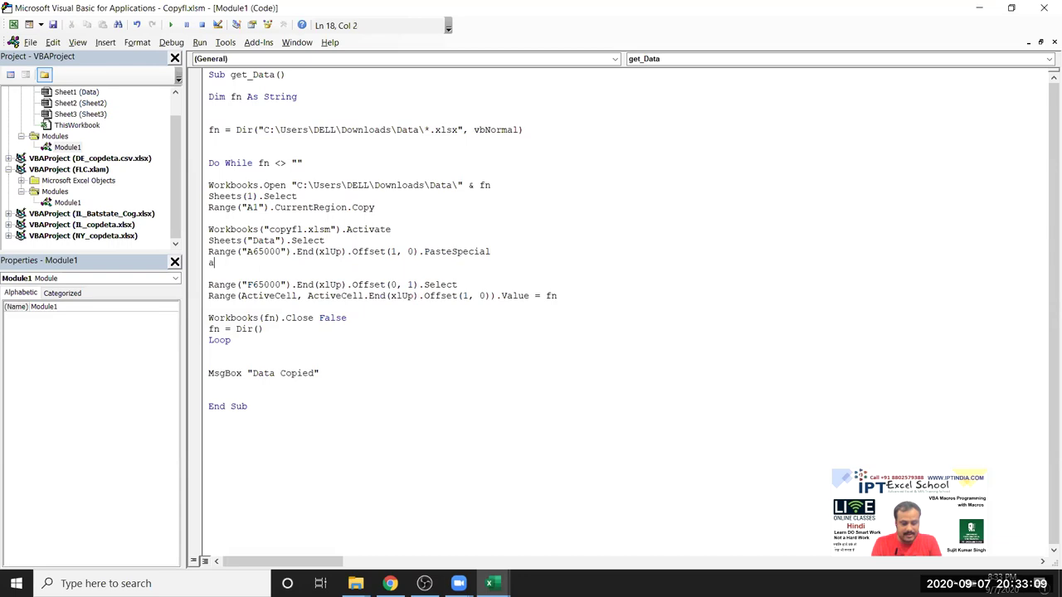
text(ctivecell)
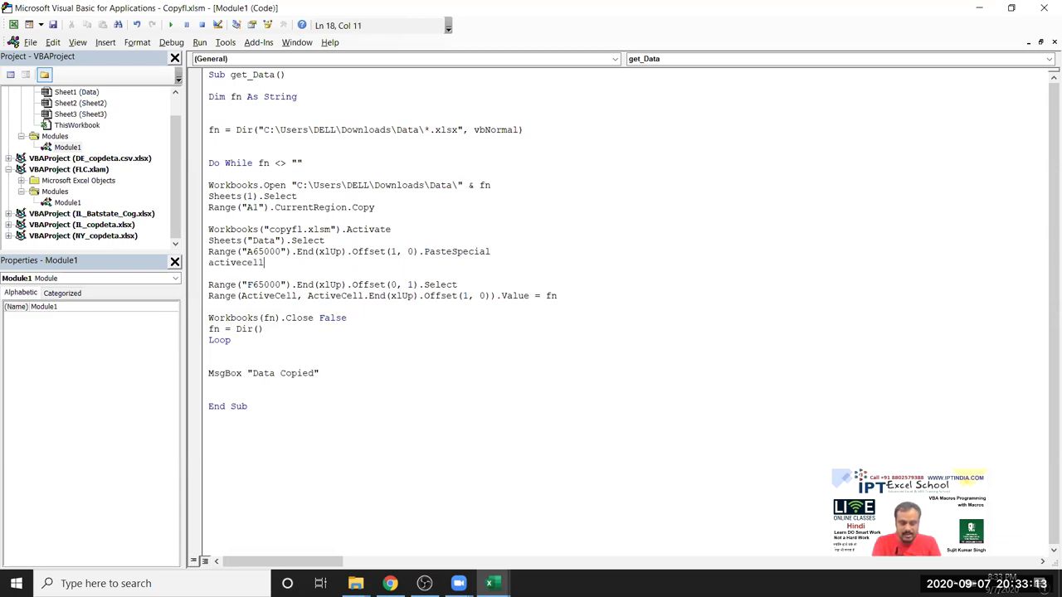
text(.)
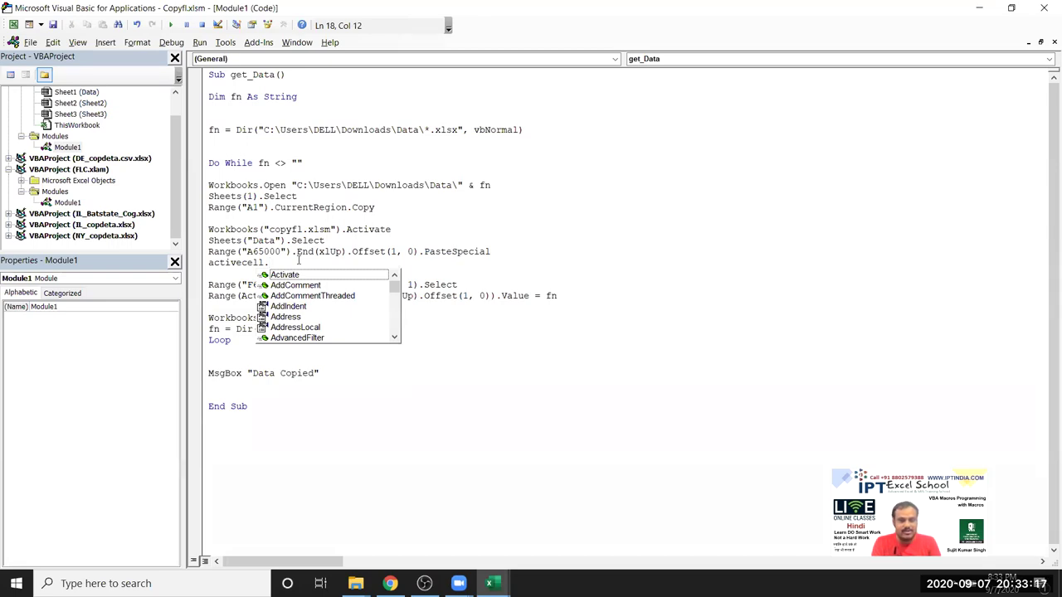
text(e)
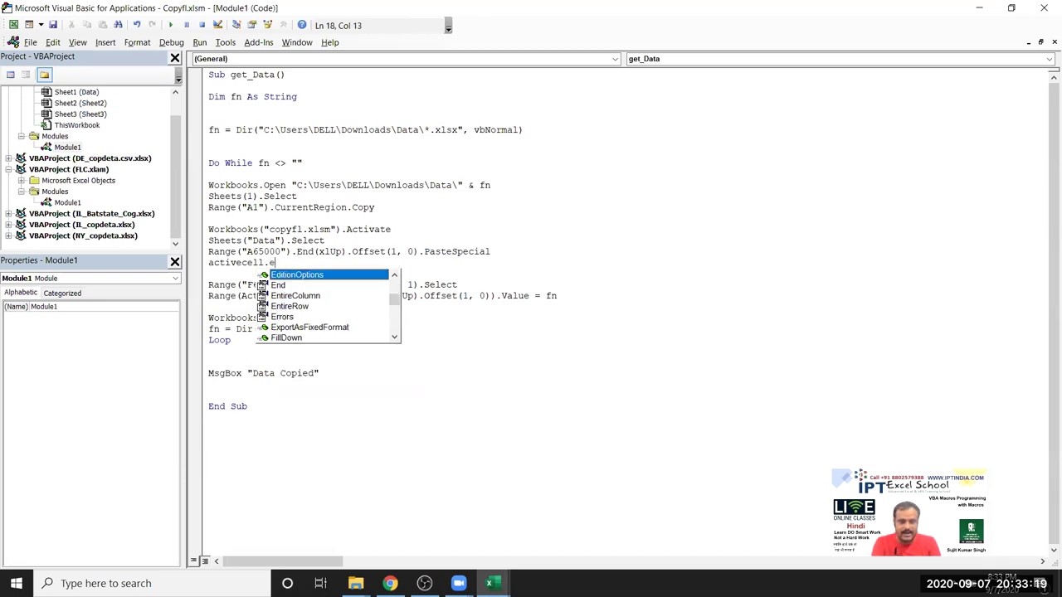
key(Down)
key(Down)
key(Down)
key(Tab)
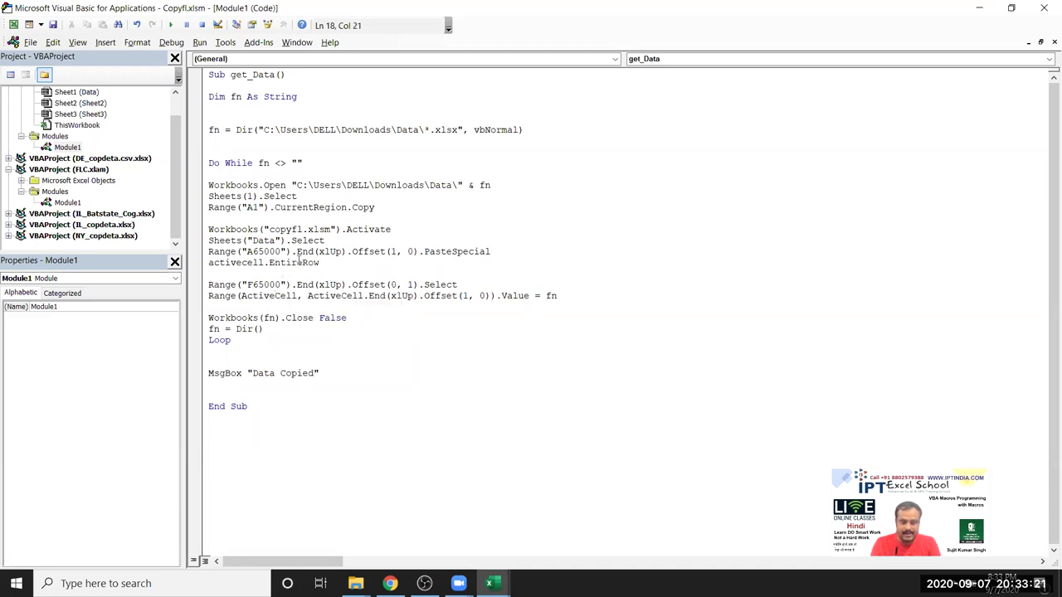
text(.d)
key(Tab)
click(310, 295)
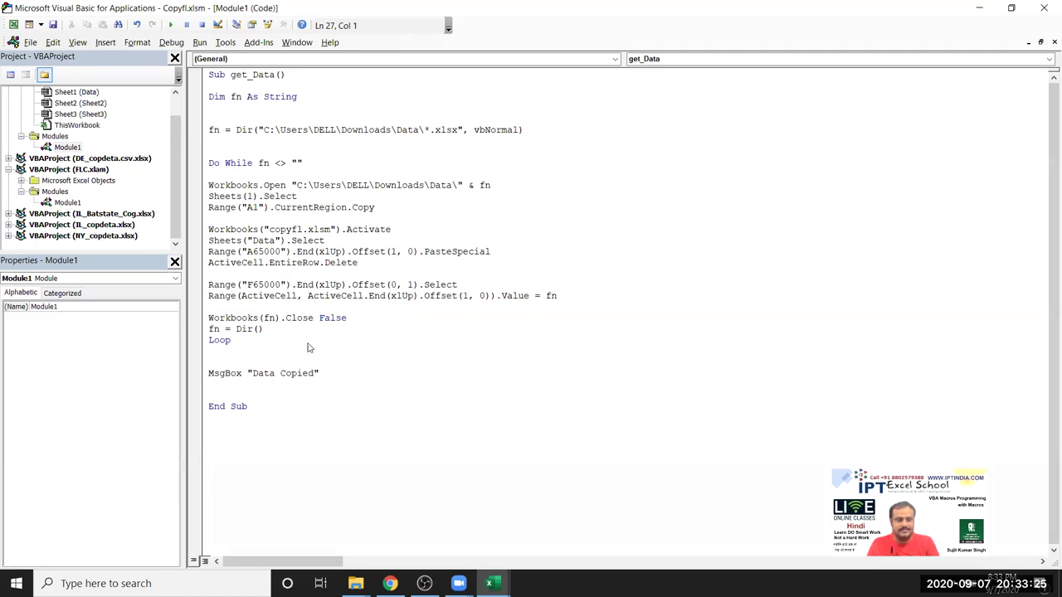
key(alt+F11)
Step: Run the get_Data macro and dismiss the Data Copied message
click(50, 80)
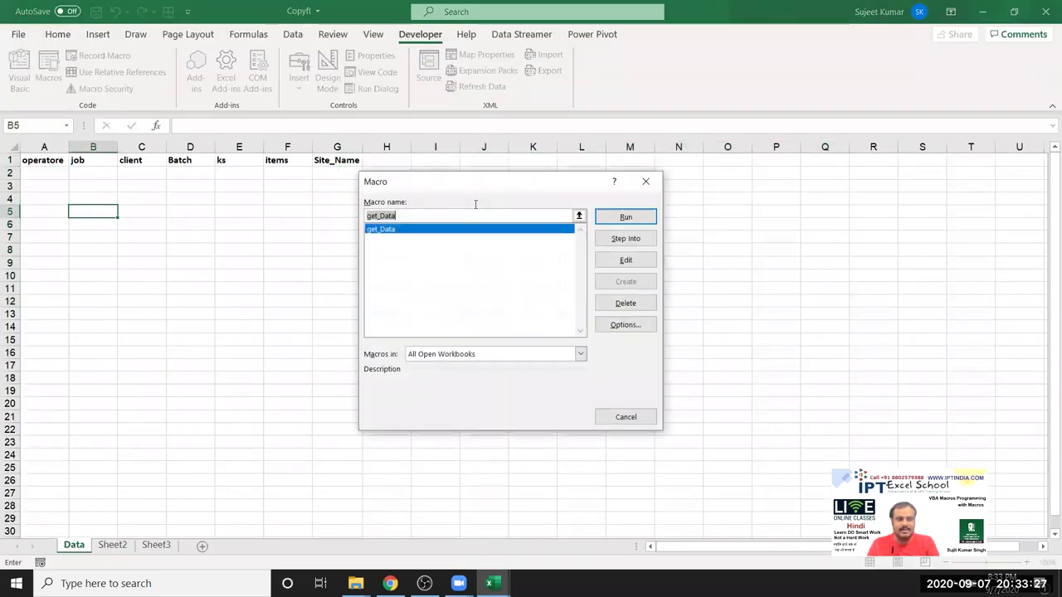
click(625, 218)
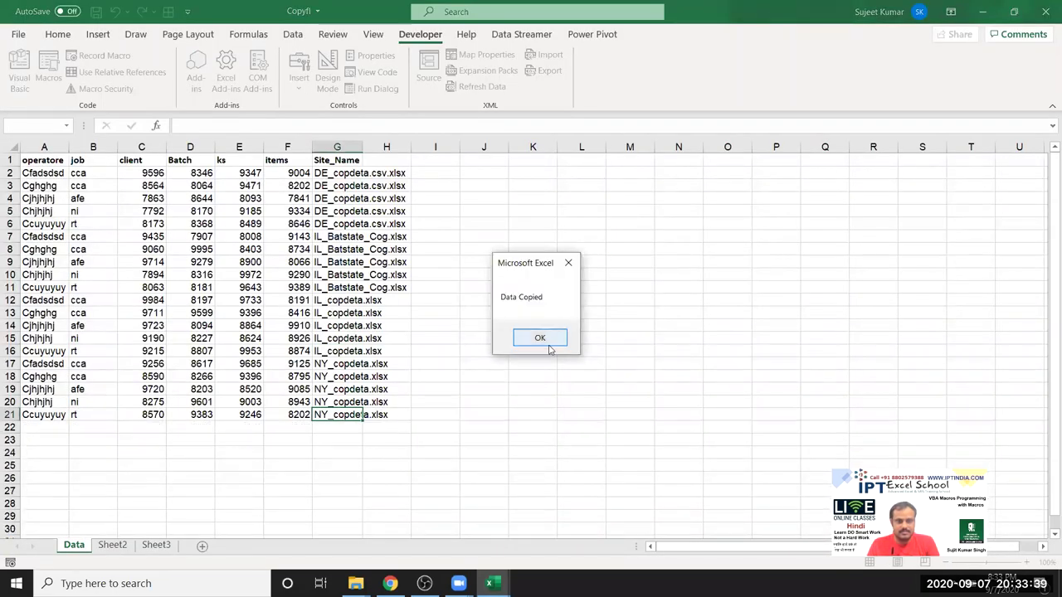
click(549, 338)
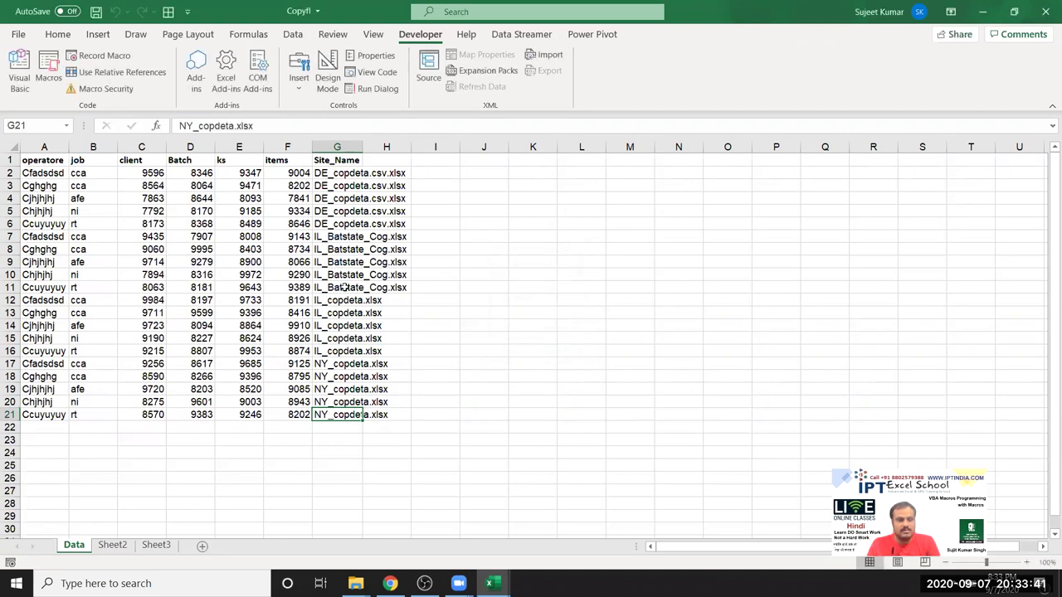
Step: Inspect the consolidated rows A2:G21 and the Site_Name values in G2:G21
mouse_move(37, 173)
mouse_down()
mouse_move(340, 402)
mouse_move(340, 417)
mouse_up()
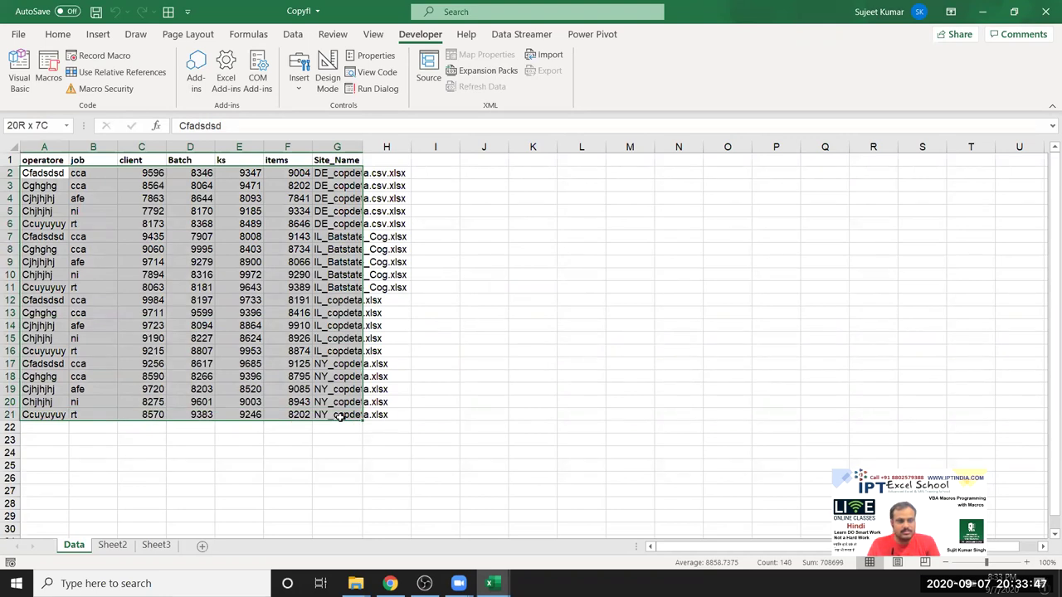
drag(340, 416, 340, 416)
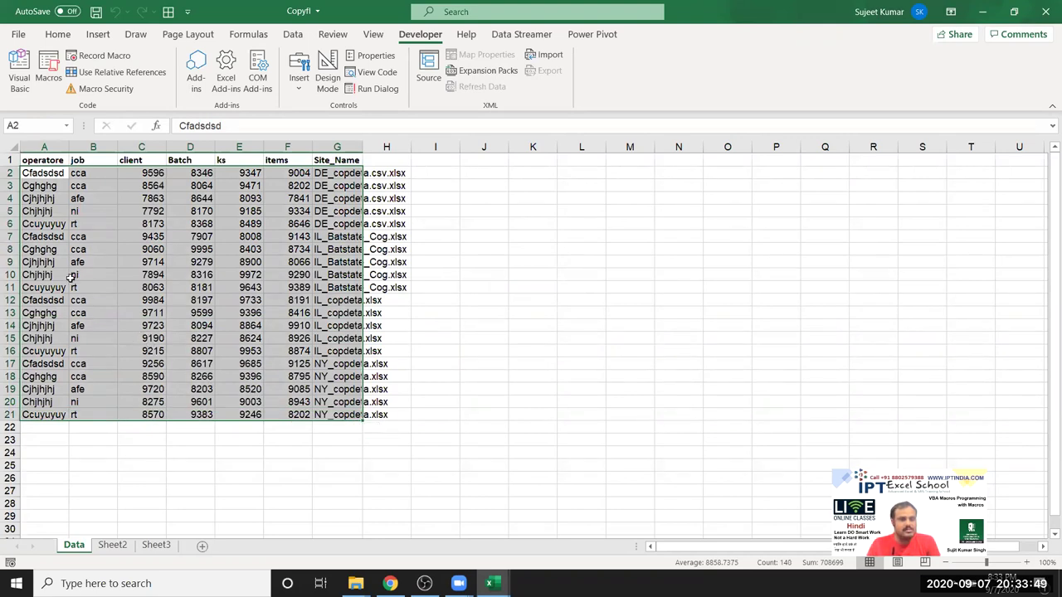
click(128, 350)
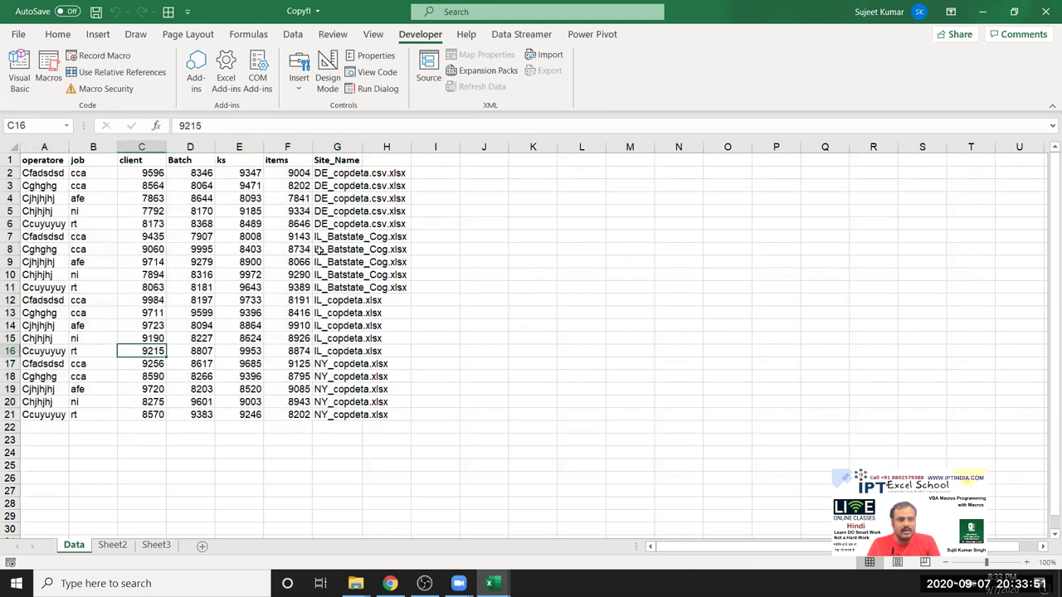
click(324, 177)
drag(323, 177, 323, 415)
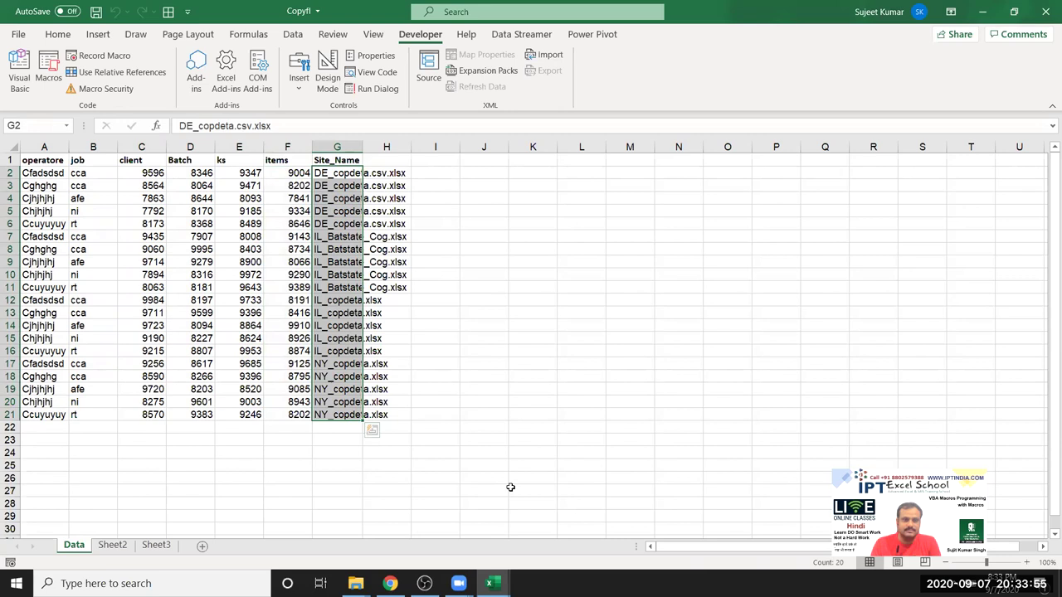
Step: Clear the Site_Name values G2:G21 and the remaining data in A2:F21
key(Delete)
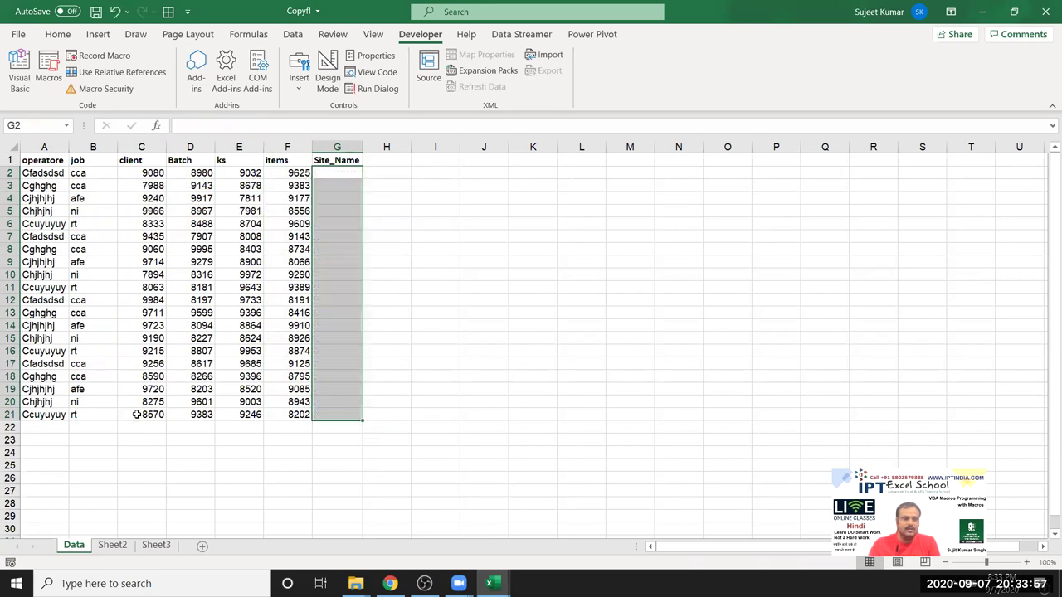
drag(51, 175, 295, 419)
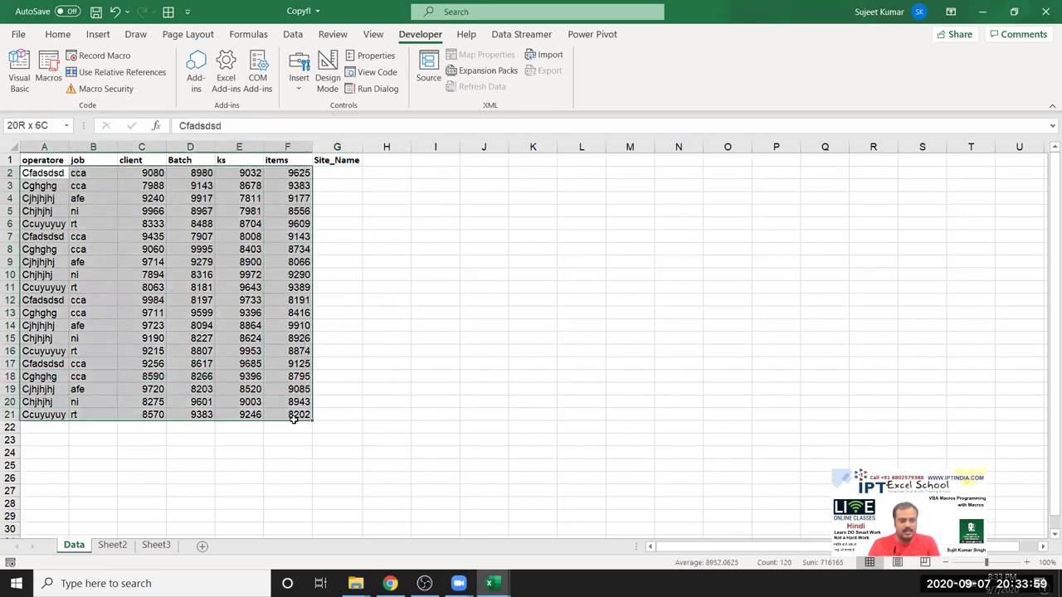
key(Delete)
Step: Change the Site_Name assignment on line 21 from fn to Left(fn, 2)
key(alt+F11)
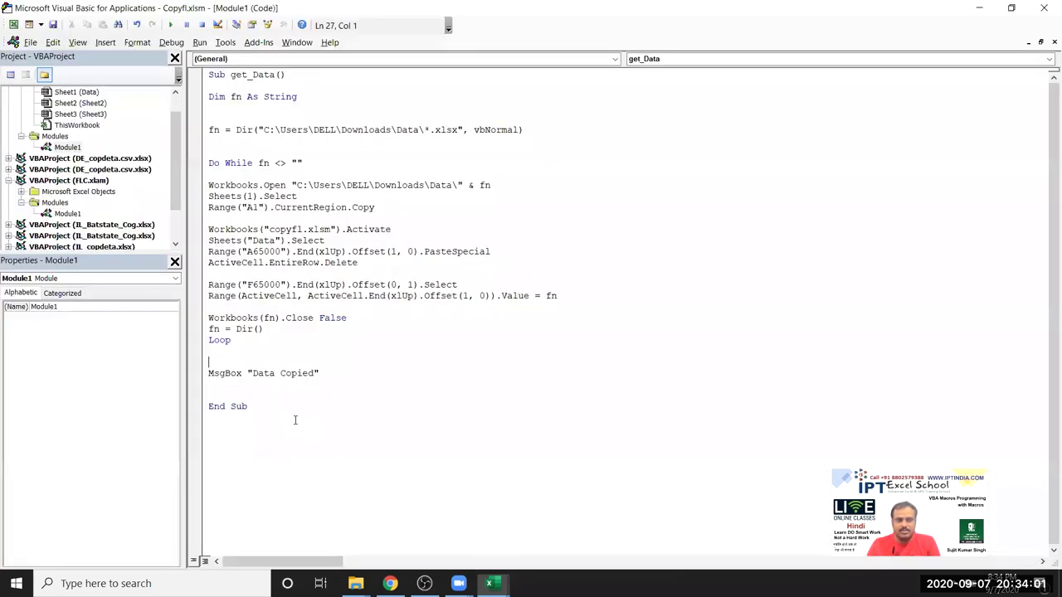
click(546, 295)
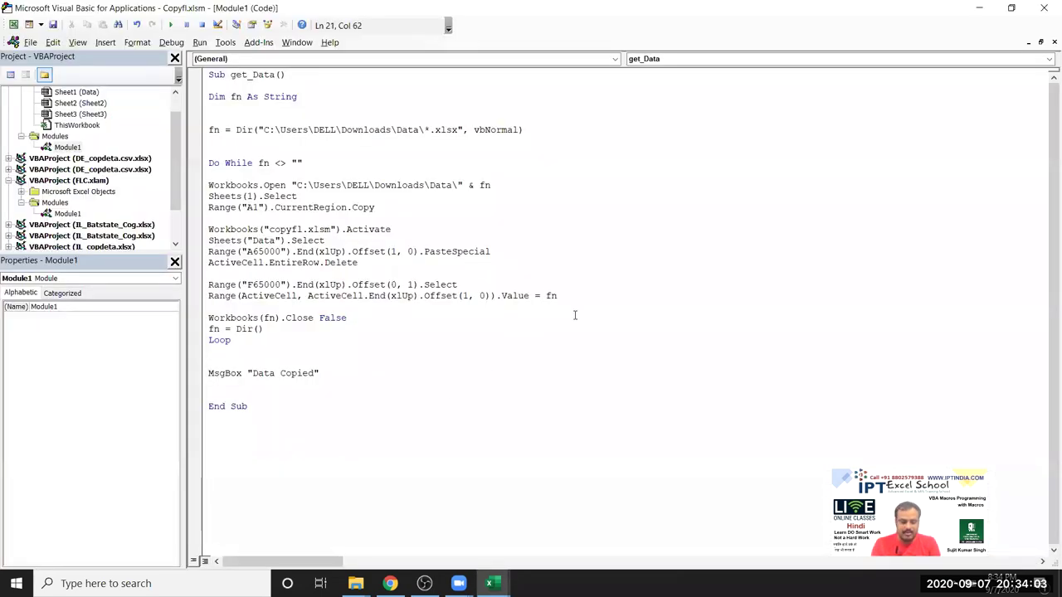
text(left()
key(Right)
text(,2))
click(557, 336)
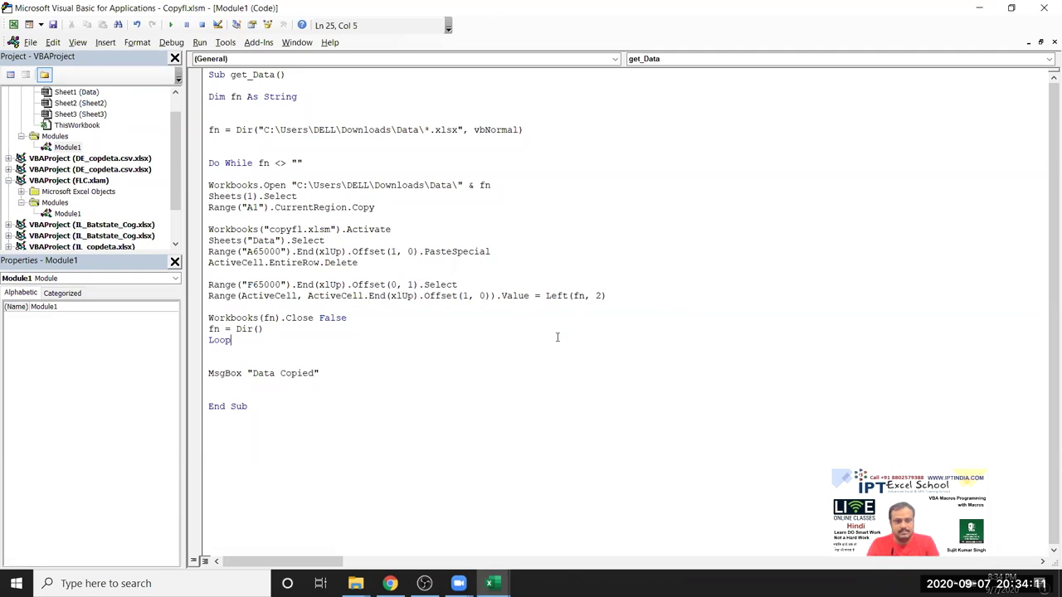
key(alt+F11)
Step: Rerun get_Data from A2 so rows 2–21 get Site_Name codes DE, IL and NY
click(171, 199)
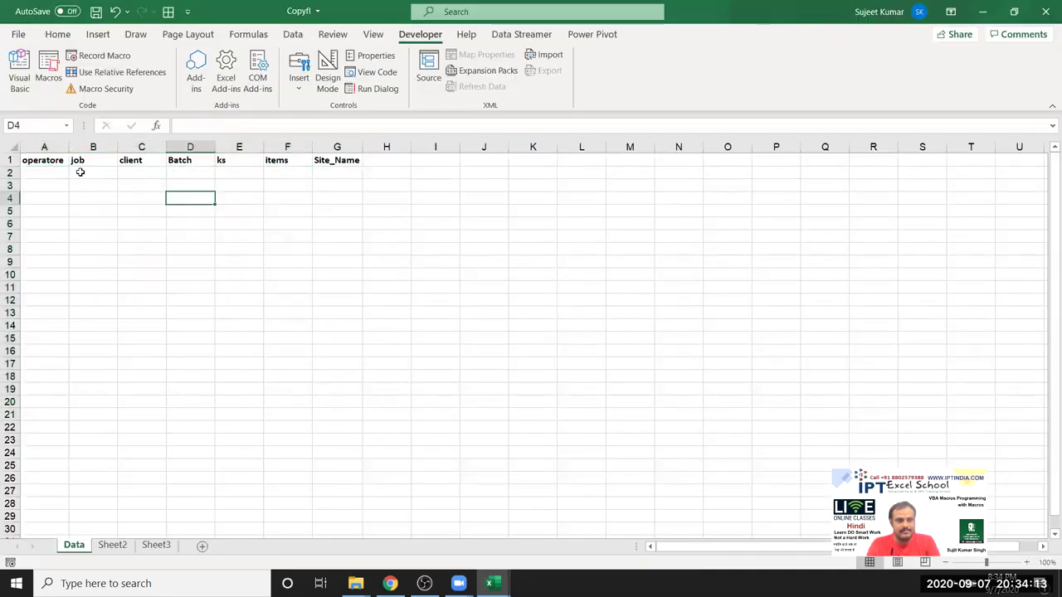
click(60, 174)
click(48, 71)
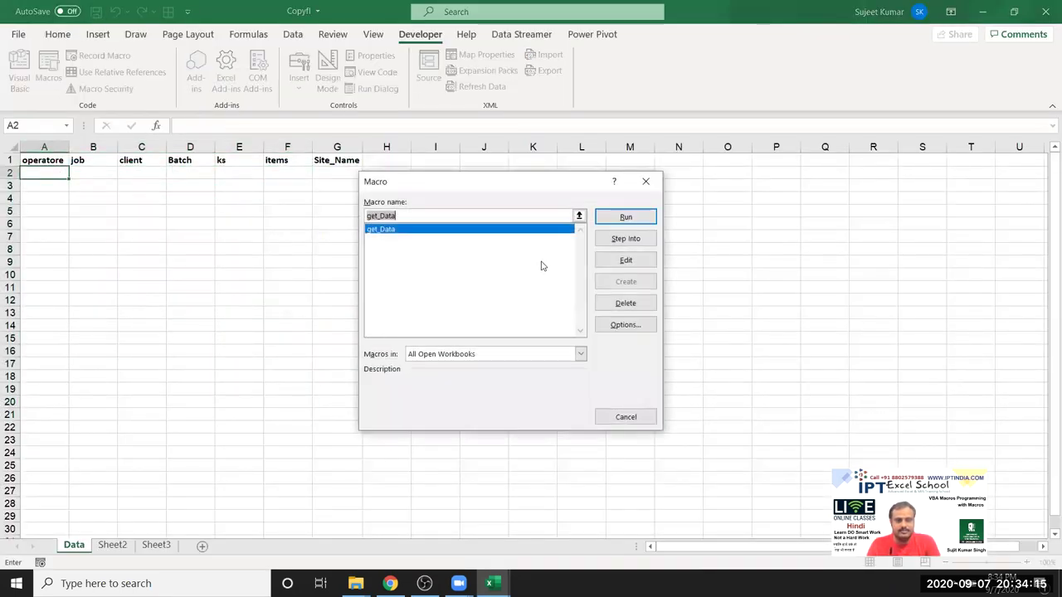
click(628, 218)
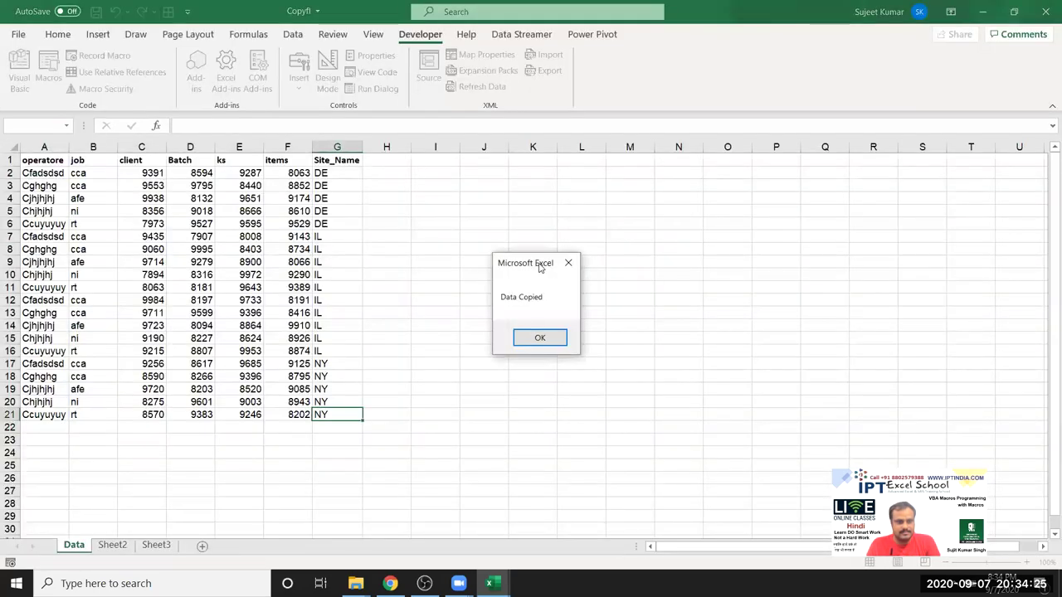
click(525, 335)
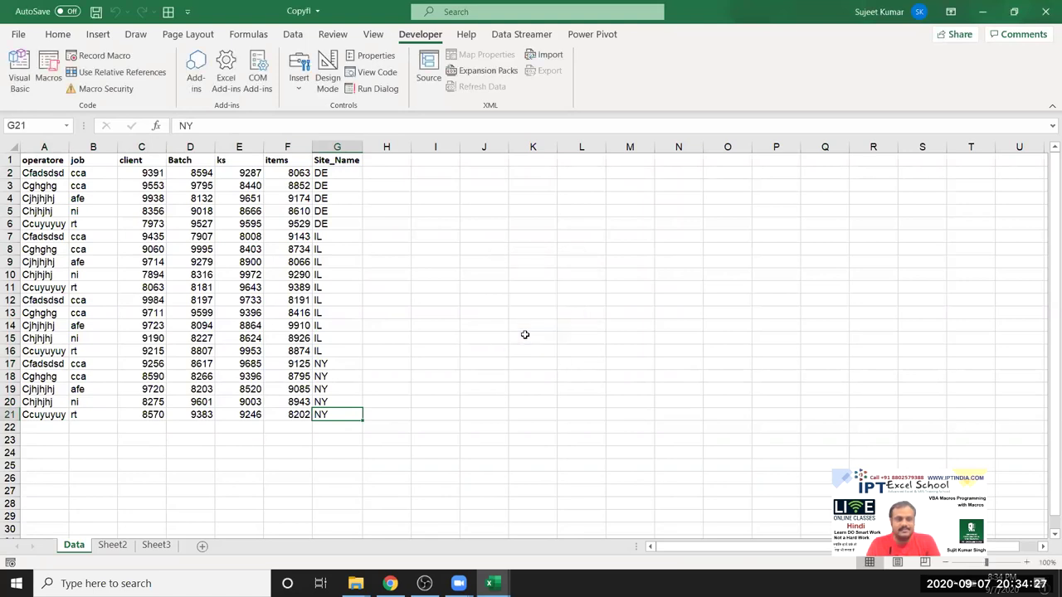
key(alt+F11)
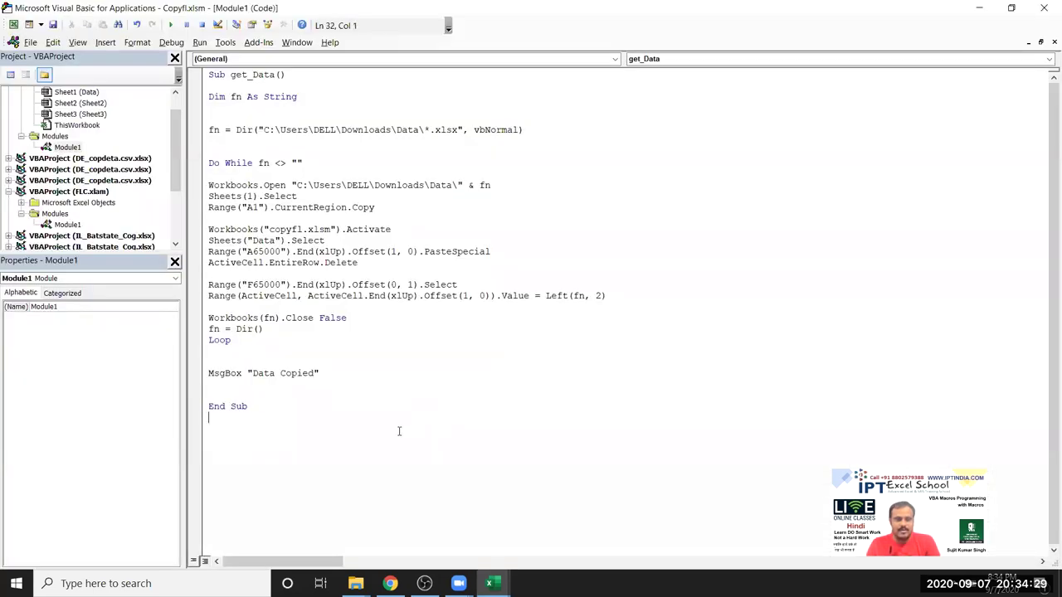
Step: Select the entire get_Data macro from Sub get_Data() to End Sub
drag(367, 449, 197, 80)
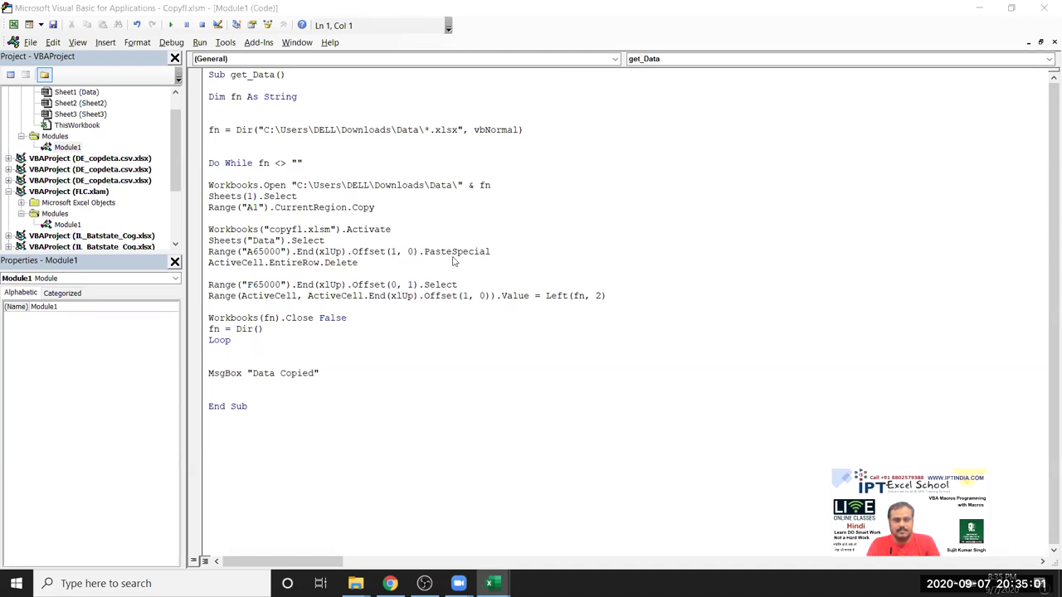
key(ctrl+a)
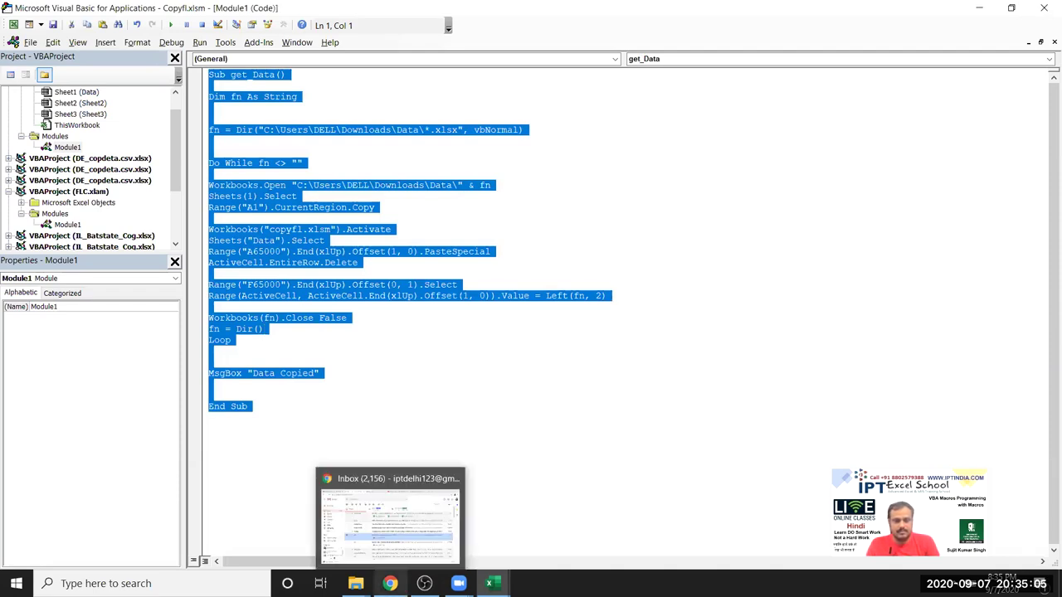
Step: In Chrome, replace the vba macros search tab with WhatsApp Web, then show the desktop
click(390, 583)
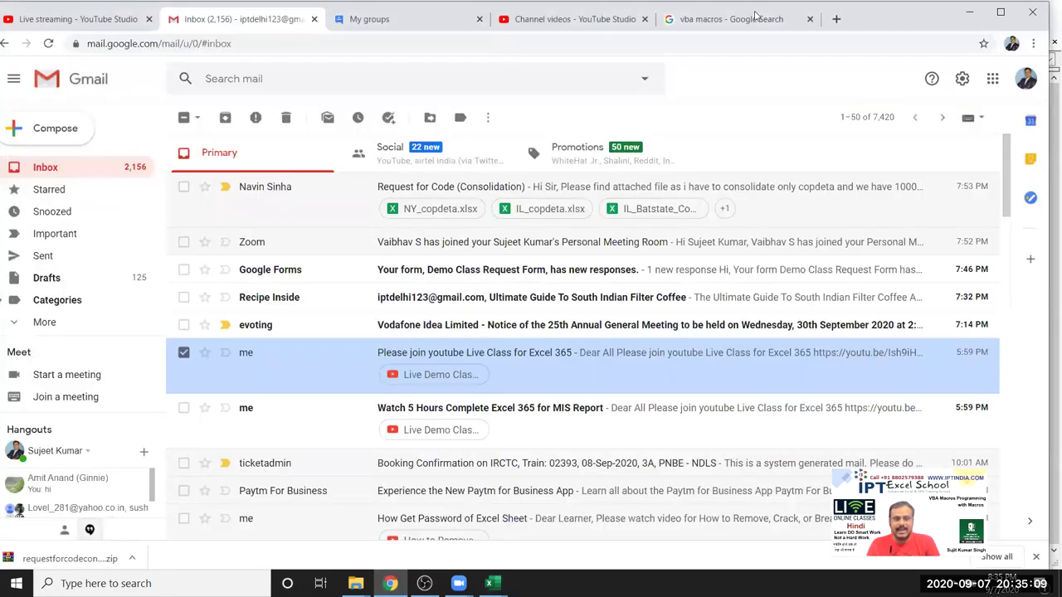
click(755, 17)
click(730, 45)
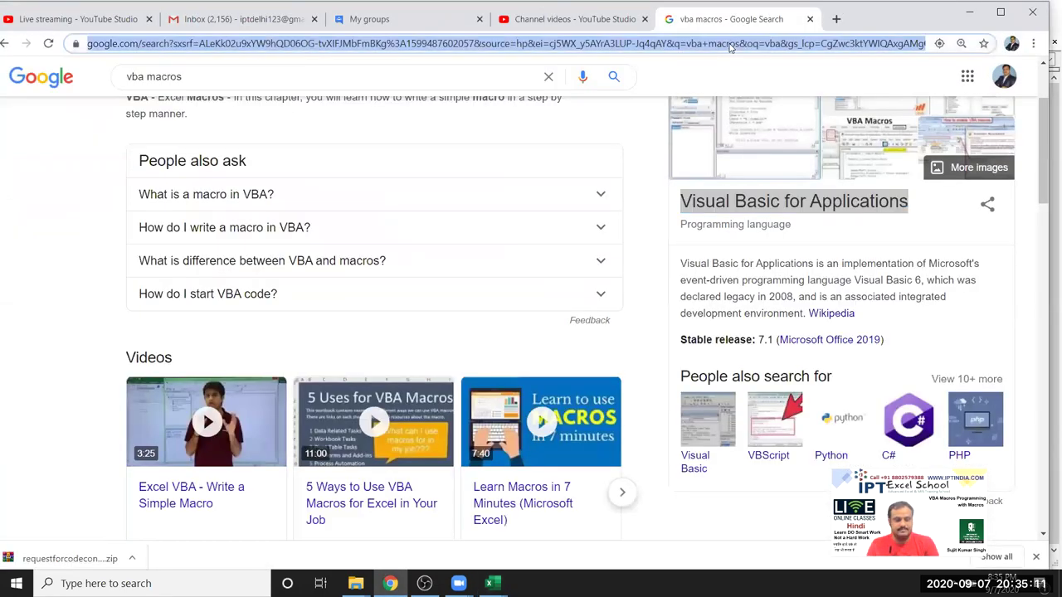
text(web.whatsapp.com)
key(Return)
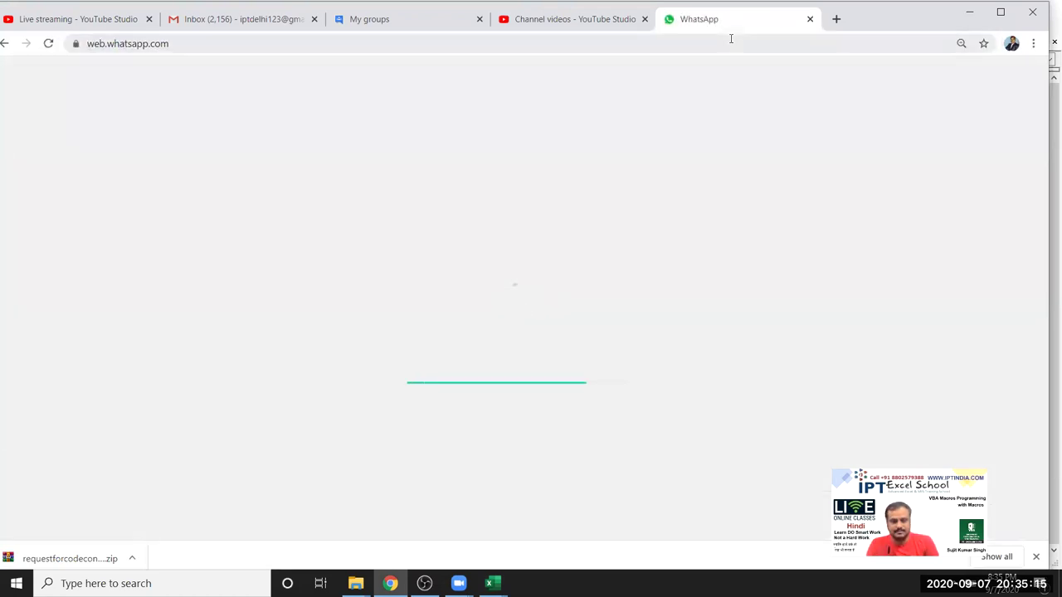
key(super+d)
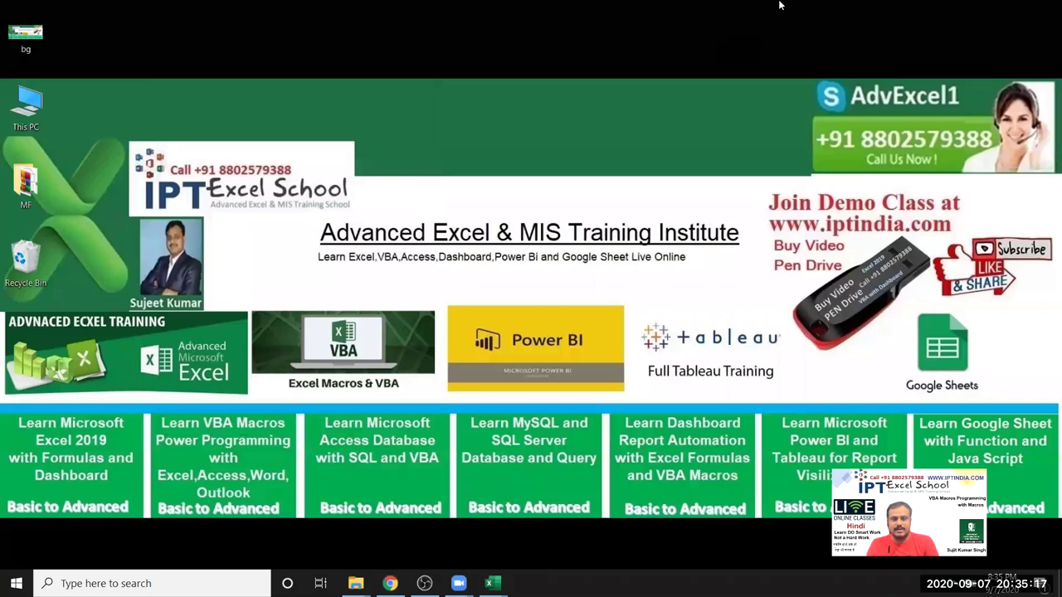